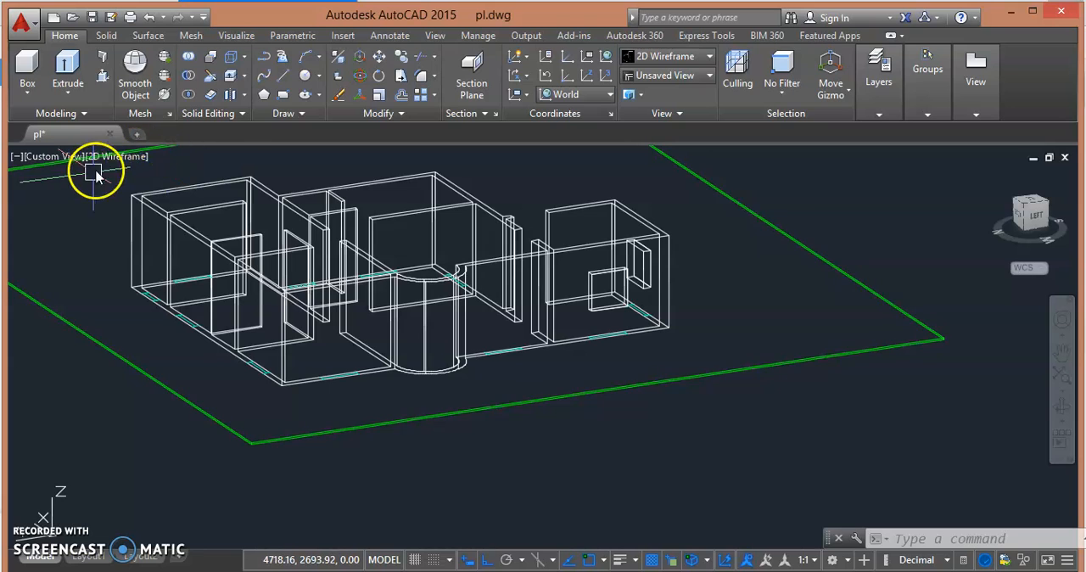
- Preview the house model in the Conceptual visual style from another angle and return it to 2D Wireframe
{"action": "left_click", "coordinate": [125, 158]}
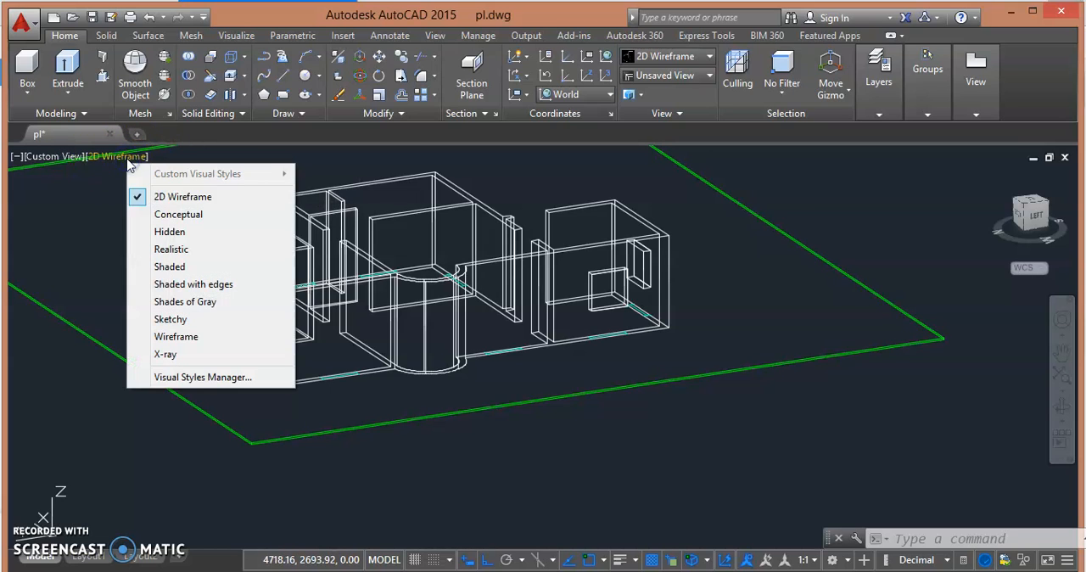
{"action": "left_click", "coordinate": [157, 214]}
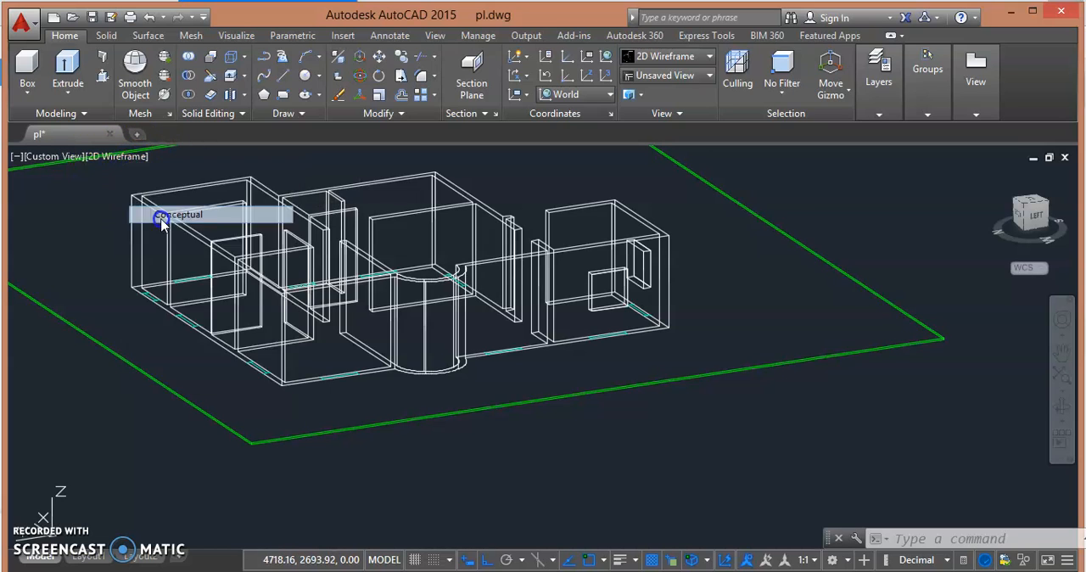
{"action": "middle_click_drag", "start_coordinate": [680, 251], "coordinate": [614, 254], "text": "shift"}
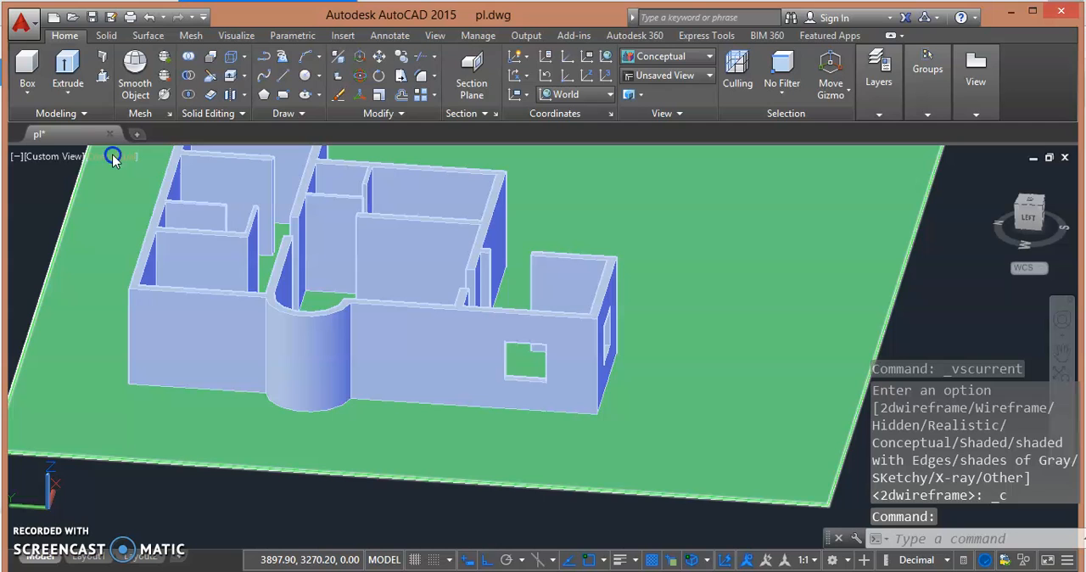
{"action": "left_click", "coordinate": [113, 158]}
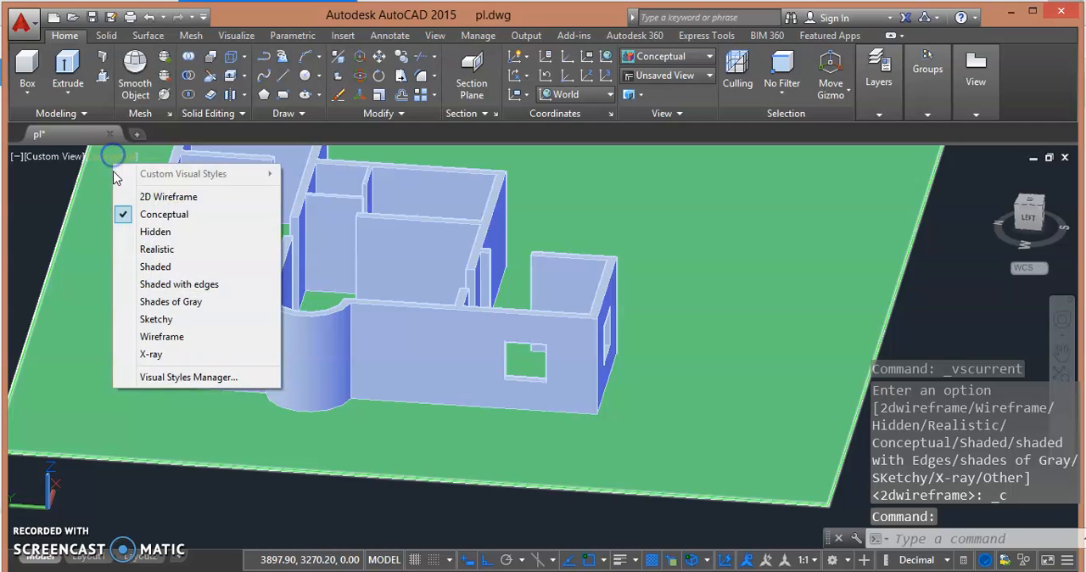
{"action": "left_click", "coordinate": [118, 194]}
- Copy the window outline polyline on the curved bay's wall to the neighbouring window marking, using the marking's outer corner as base point
{"action": "middle_click_drag", "start_coordinate": [198, 381], "coordinate": [218, 364], "text": "shift"}
{"action": "scroll", "coordinate": [488, 377], "scroll_direction": "up", "scroll_amount": 5}
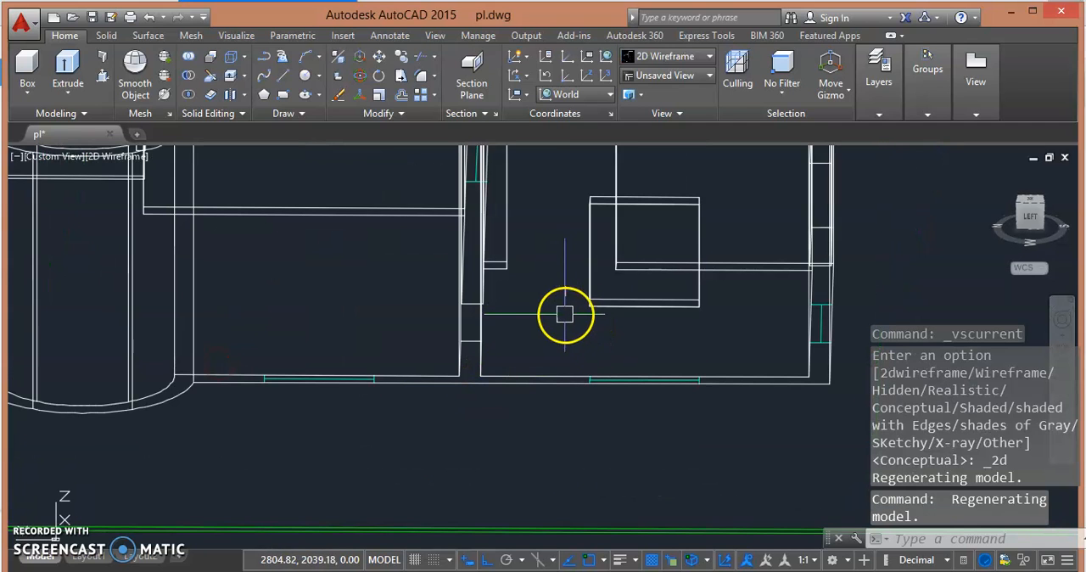
{"action": "left_click", "coordinate": [588, 274]}
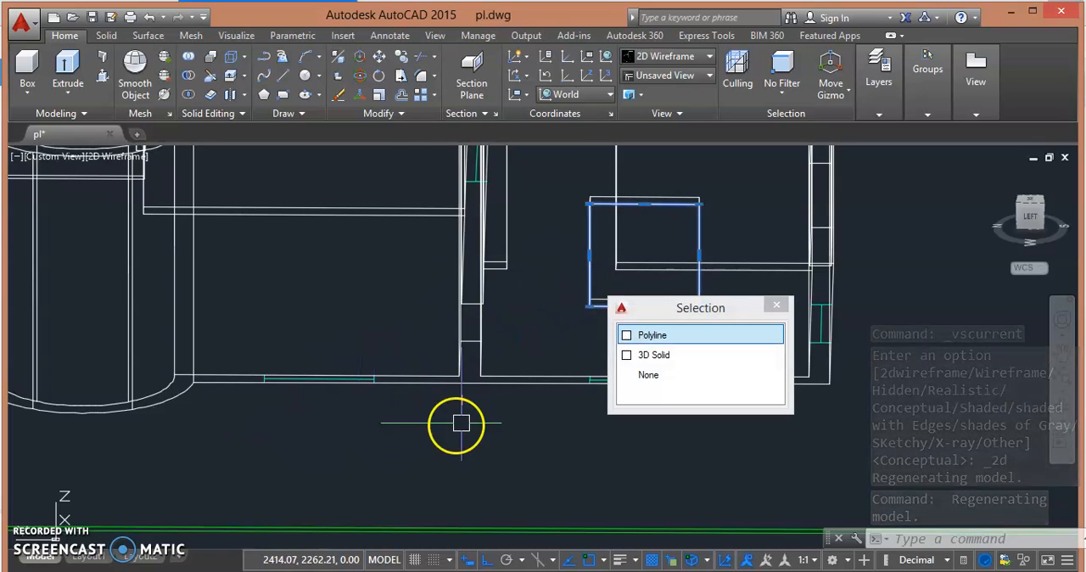
{"action": "left_click", "coordinate": [645, 335]}
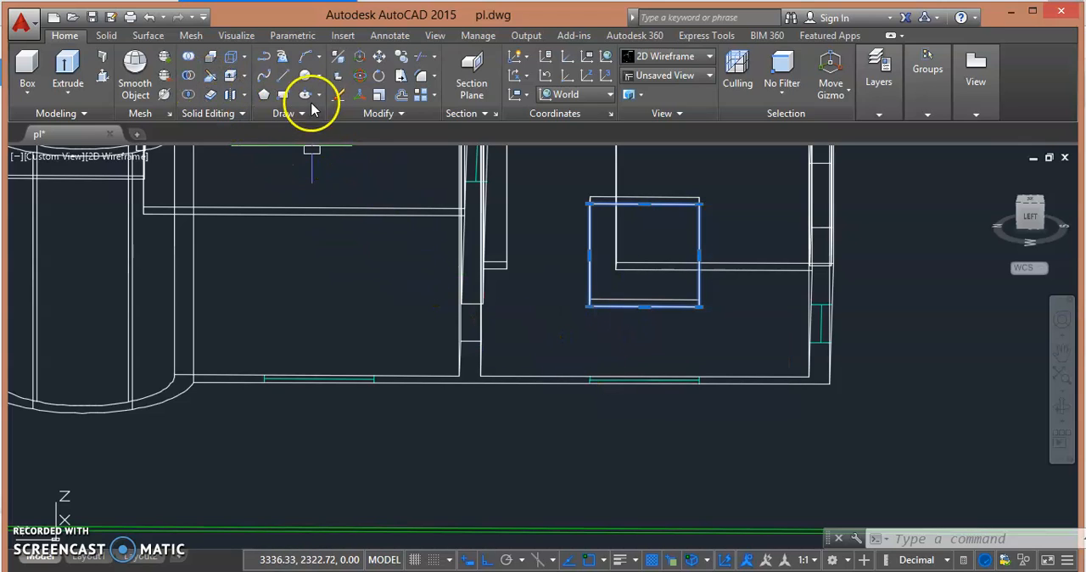
{"action": "left_click", "coordinate": [589, 384]}
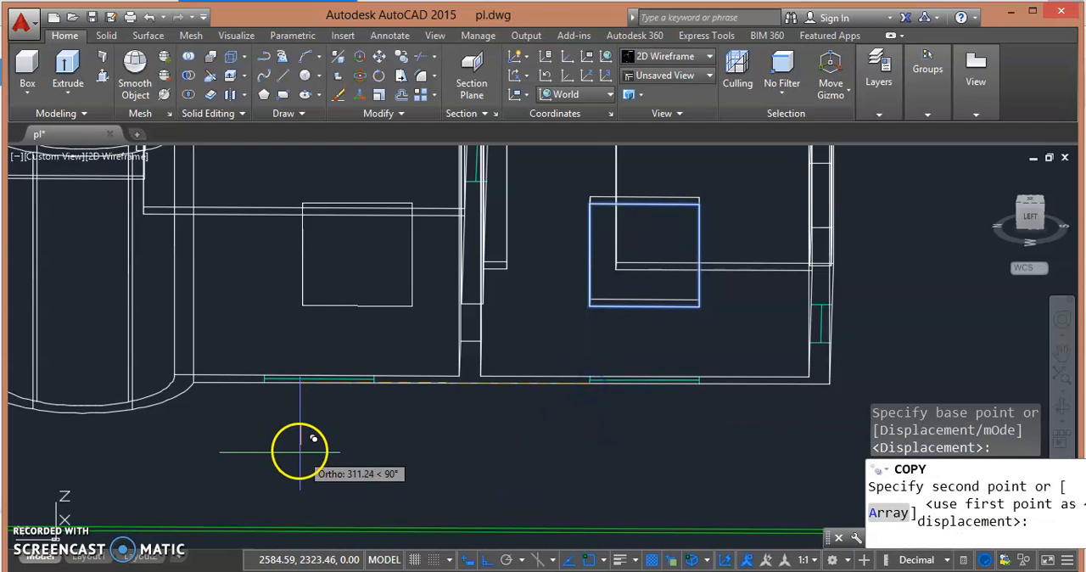
{"action": "left_click", "coordinate": [263, 382]}
- Place another copy of the outline at the window marking beyond the curved bay and end the copying
{"action": "middle_click_drag", "start_coordinate": [259, 376], "coordinate": [109, 339], "text": "shift"}
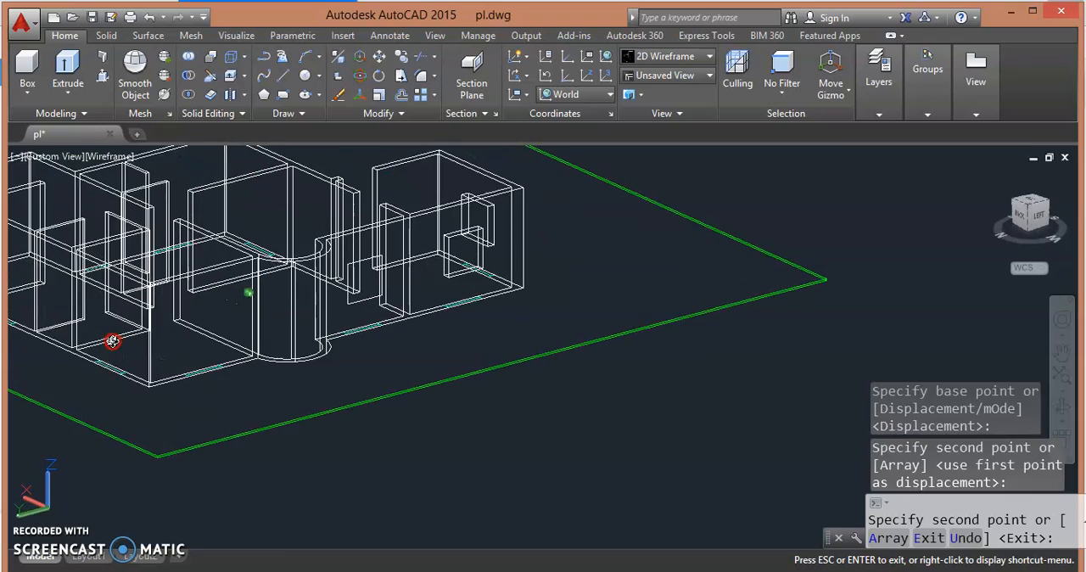
{"action": "scroll", "coordinate": [201, 359], "scroll_direction": "up", "scroll_amount": 5}
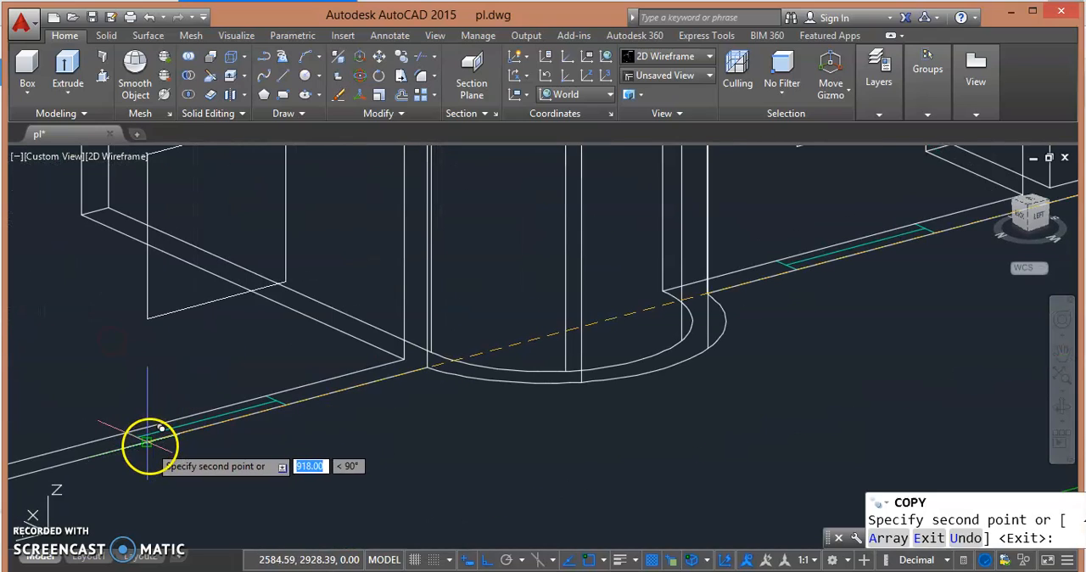
{"action": "scroll", "coordinate": [174, 338], "scroll_direction": "down", "scroll_amount": 5}
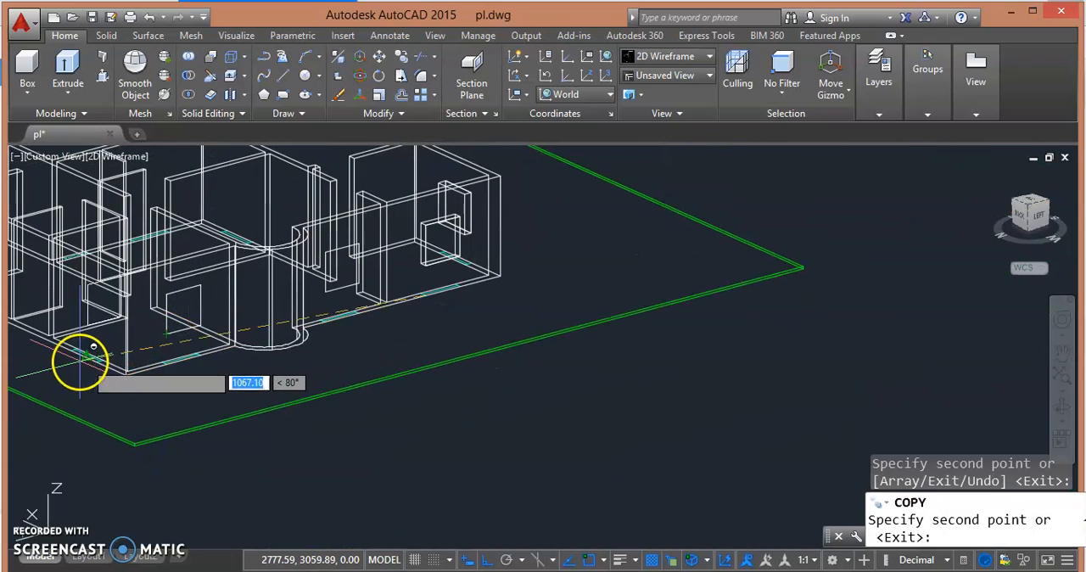
{"action": "key", "text": "F8"}
{"action": "key", "text": "Escape"}
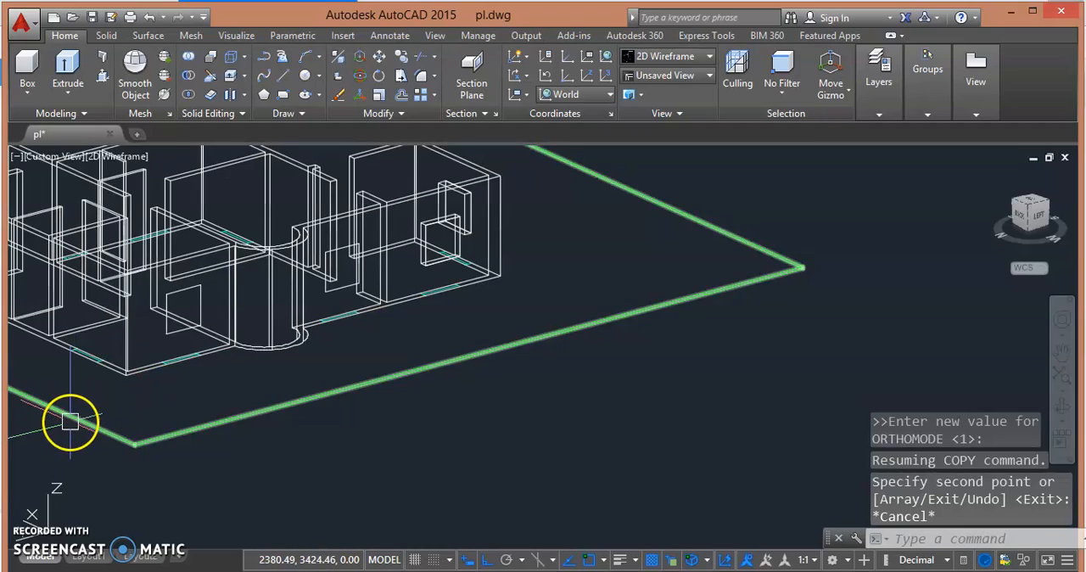
- Examine the remaining walls around the house for window markings without an outline and for a matching outline to reuse
{"action": "middle_click_drag", "start_coordinate": [136, 397], "coordinate": [174, 405], "text": "shift"}
{"action": "scroll", "coordinate": [245, 405], "scroll_direction": "up", "scroll_amount": 4}
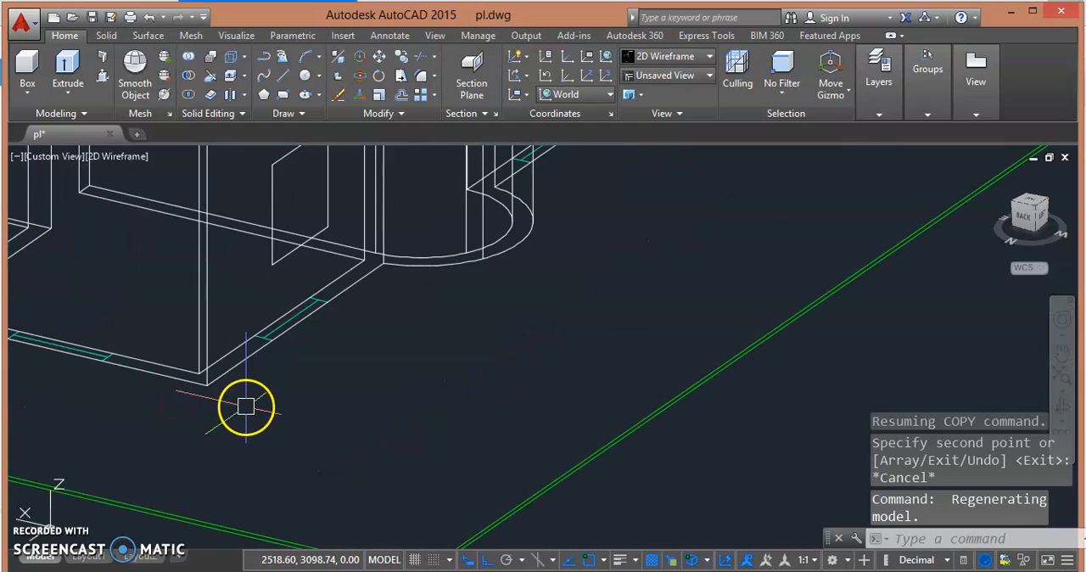
{"action": "middle_click_drag", "start_coordinate": [280, 363], "coordinate": [414, 322]}
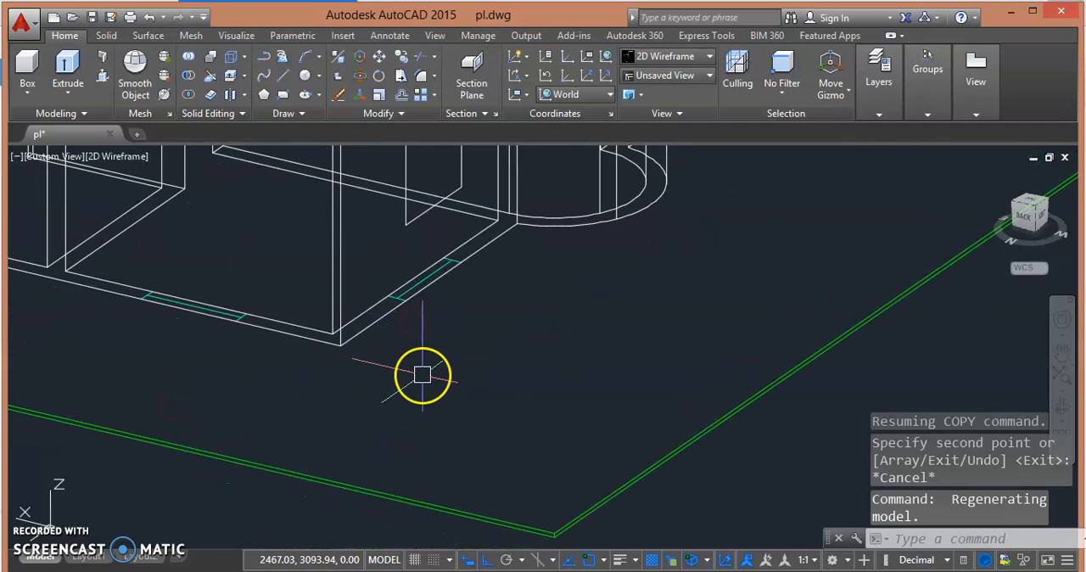
{"action": "scroll", "coordinate": [194, 331], "scroll_direction": "down", "scroll_amount": 3}
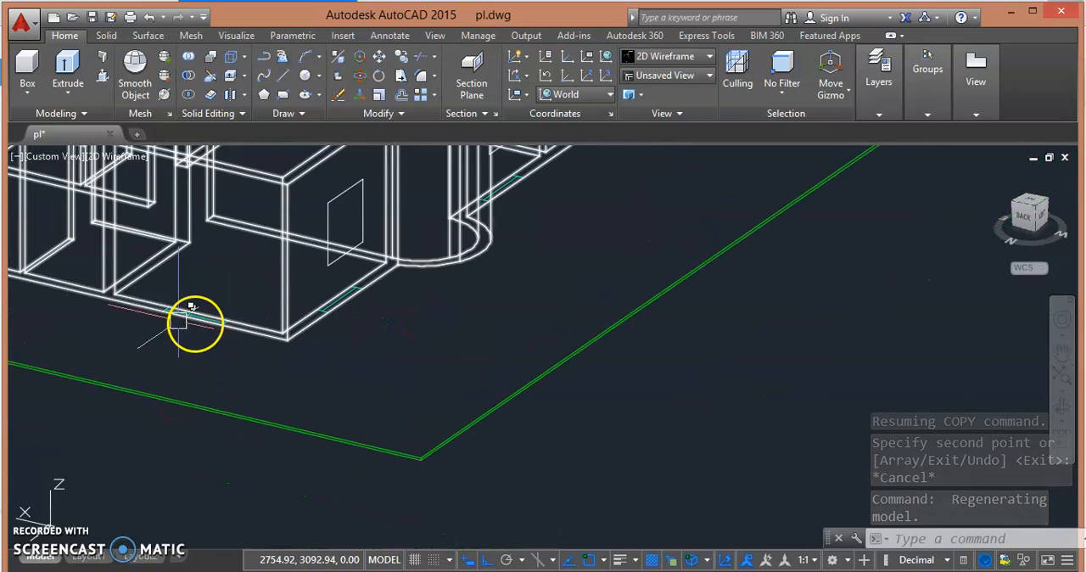
{"action": "middle_click_drag", "start_coordinate": [145, 308], "coordinate": [327, 407]}
{"action": "scroll", "coordinate": [327, 407], "scroll_direction": "down", "scroll_amount": 2}
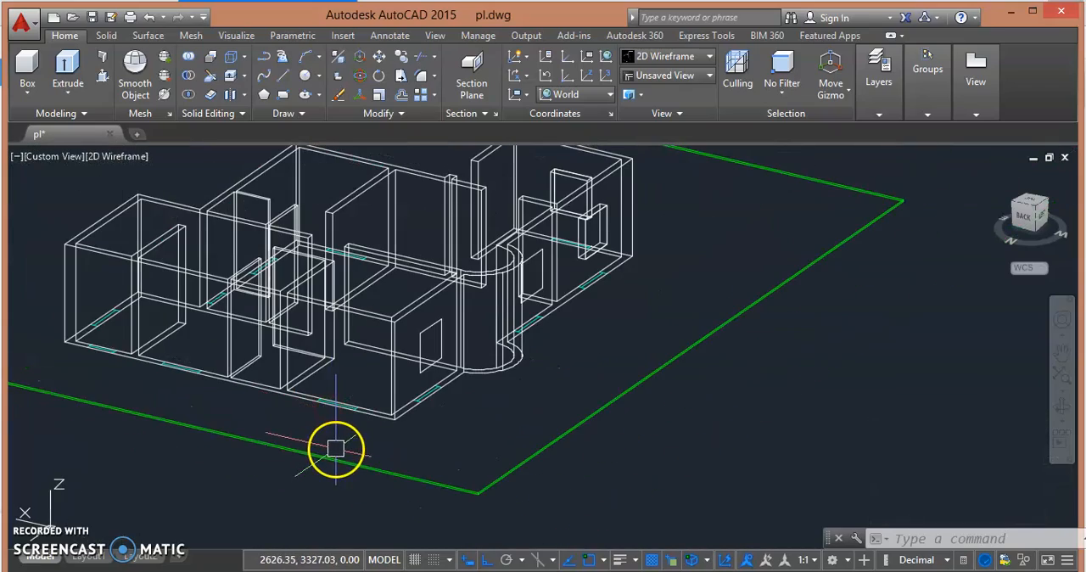
{"action": "middle_click_drag", "start_coordinate": [334, 419], "coordinate": [483, 407], "text": "shift"}
{"action": "scroll", "coordinate": [634, 340], "scroll_direction": "up", "scroll_amount": 4}
{"action": "middle_click_drag", "start_coordinate": [531, 349], "coordinate": [536, 426]}
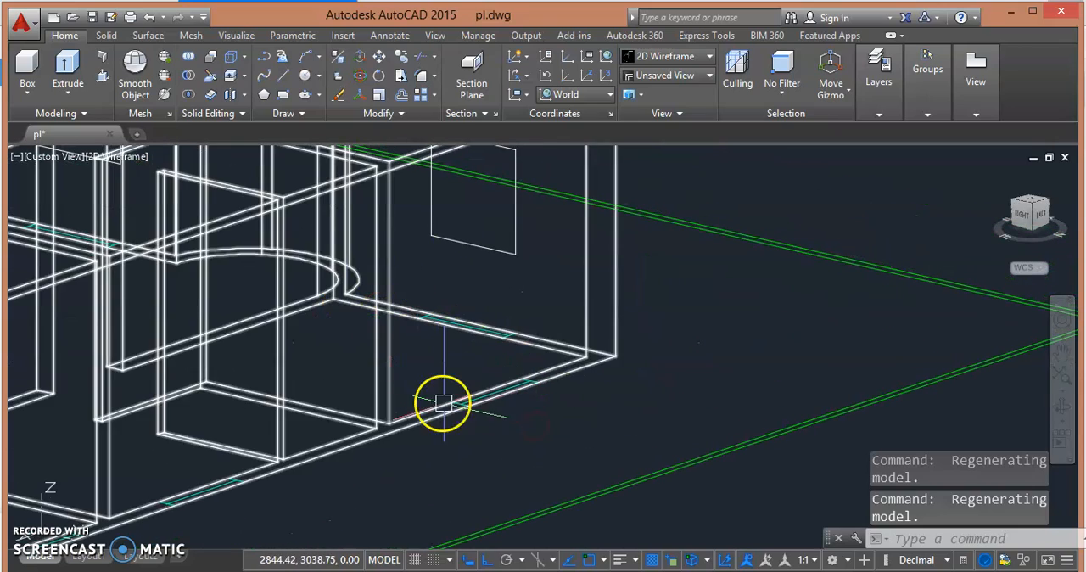
{"action": "scroll", "coordinate": [385, 376], "scroll_direction": "down", "scroll_amount": 5}
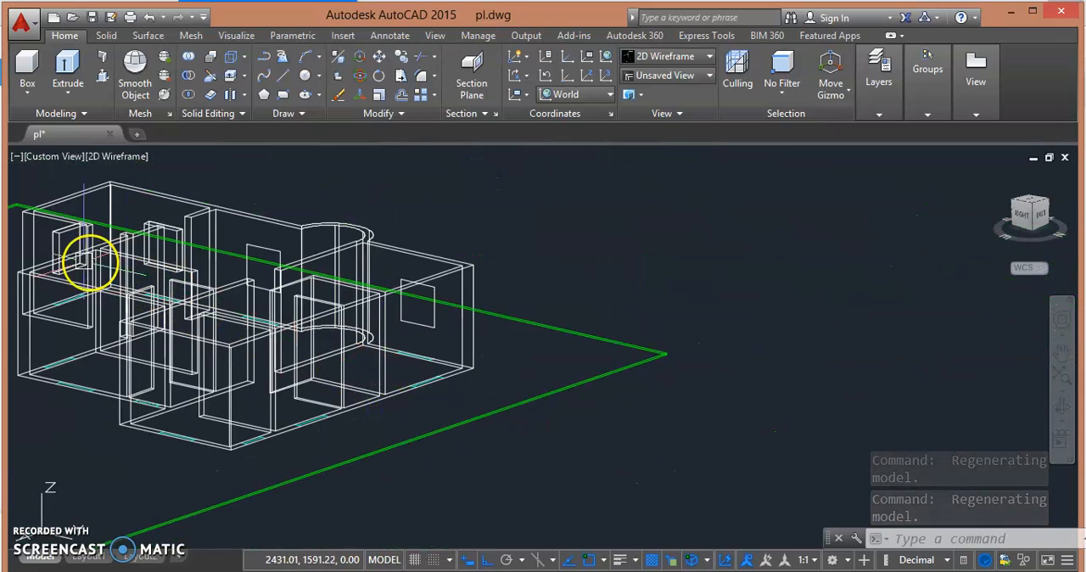
{"action": "left_click", "coordinate": [49, 252]}
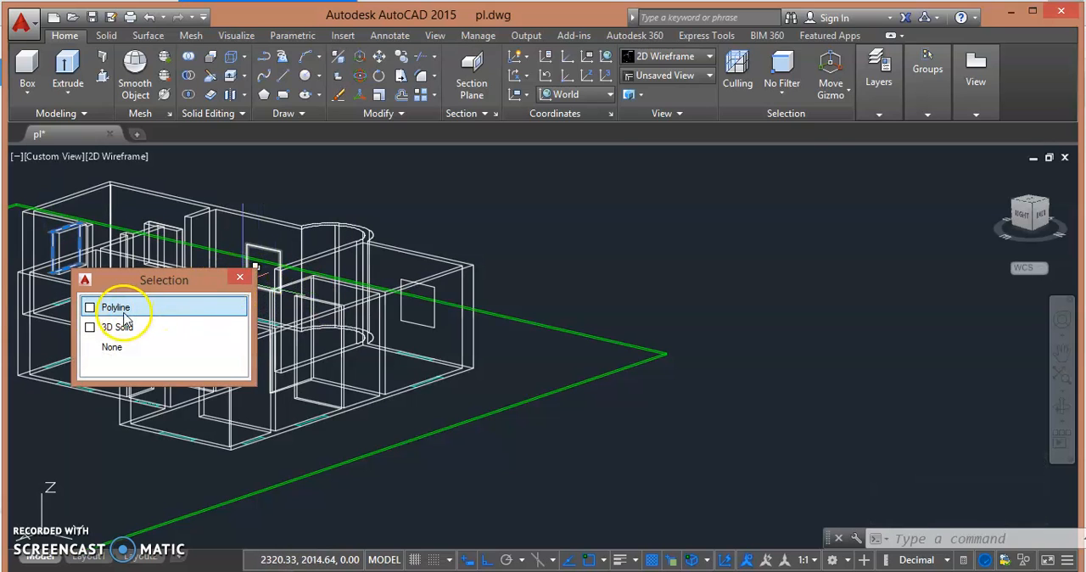
{"action": "key", "text": "Escape"}
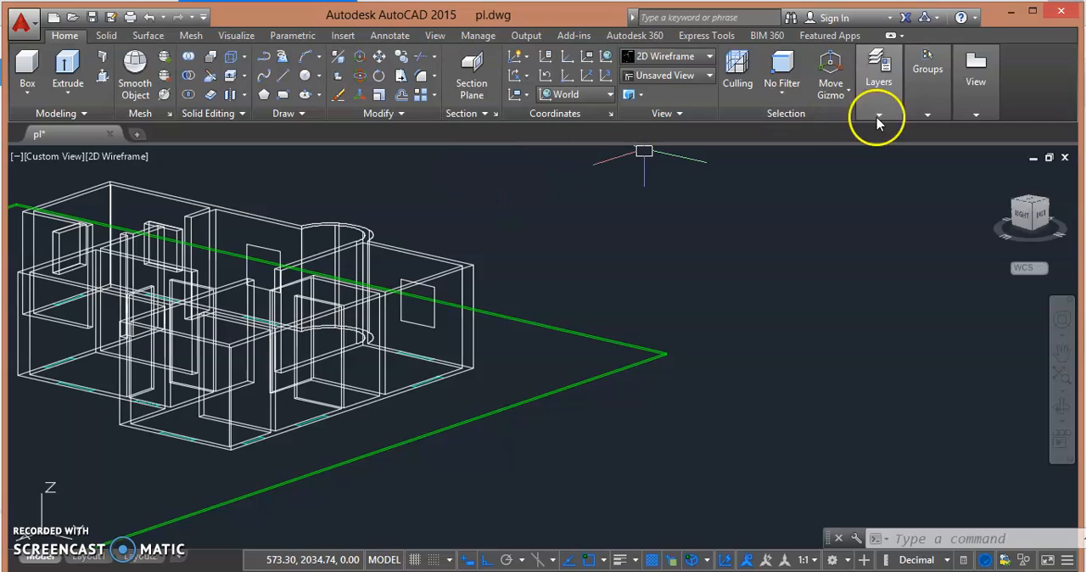
- Turn on the TEXT layer
{"action": "left_click", "coordinate": [879, 116]}
{"action": "left_click", "coordinate": [990, 133]}
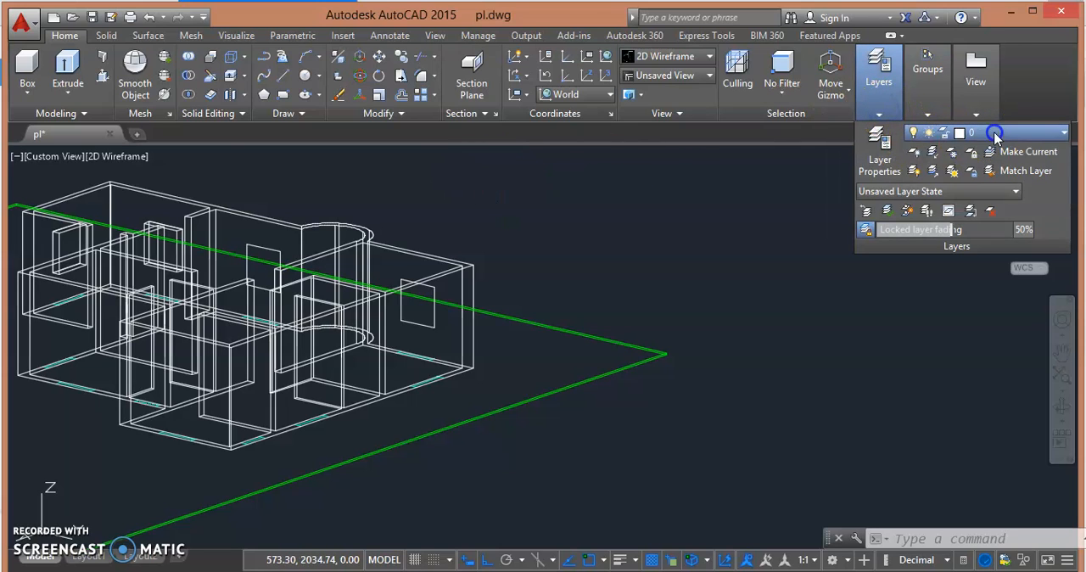
{"action": "left_click", "coordinate": [916, 247]}
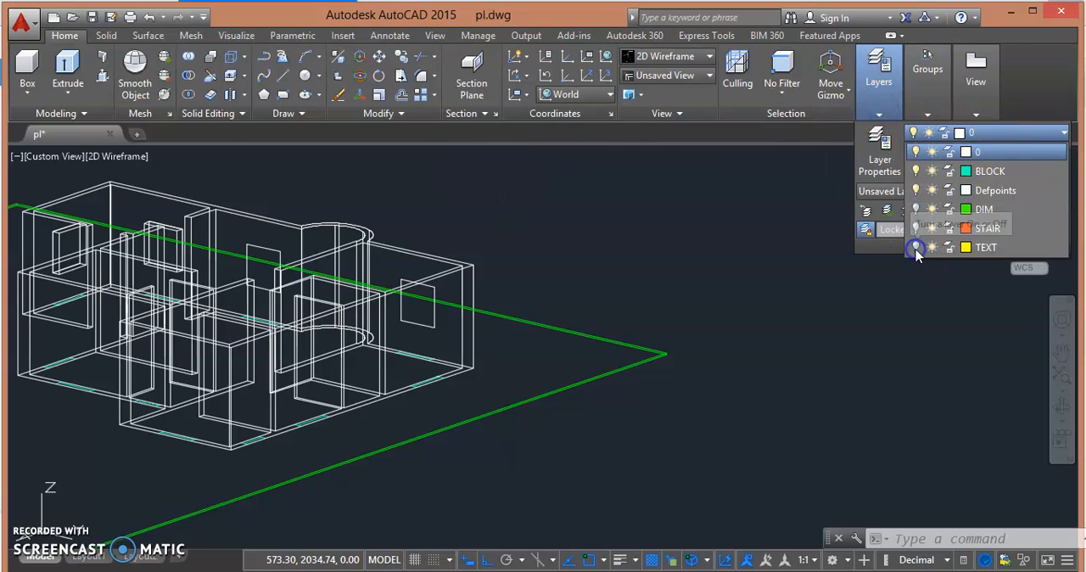
{"action": "left_click", "coordinate": [577, 375]}
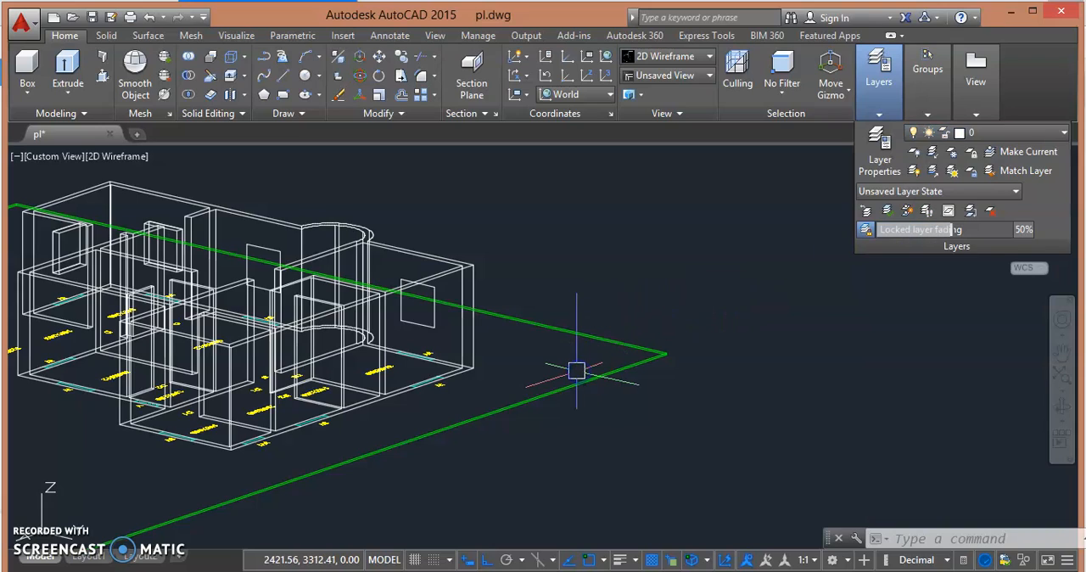
- Copy the end wall's window outline polyline from its W marking to the W marking of the 340X360 room on the opposite end wall
{"action": "scroll", "coordinate": [467, 383], "scroll_direction": "up", "scroll_amount": 3}
{"action": "scroll", "coordinate": [420, 386], "scroll_direction": "down", "scroll_amount": 1}
{"action": "scroll", "coordinate": [145, 351], "scroll_direction": "down", "scroll_amount": 3}
{"action": "scroll", "coordinate": [151, 323], "scroll_direction": "up", "scroll_amount": 7}
{"action": "left_click", "coordinate": [225, 215]}
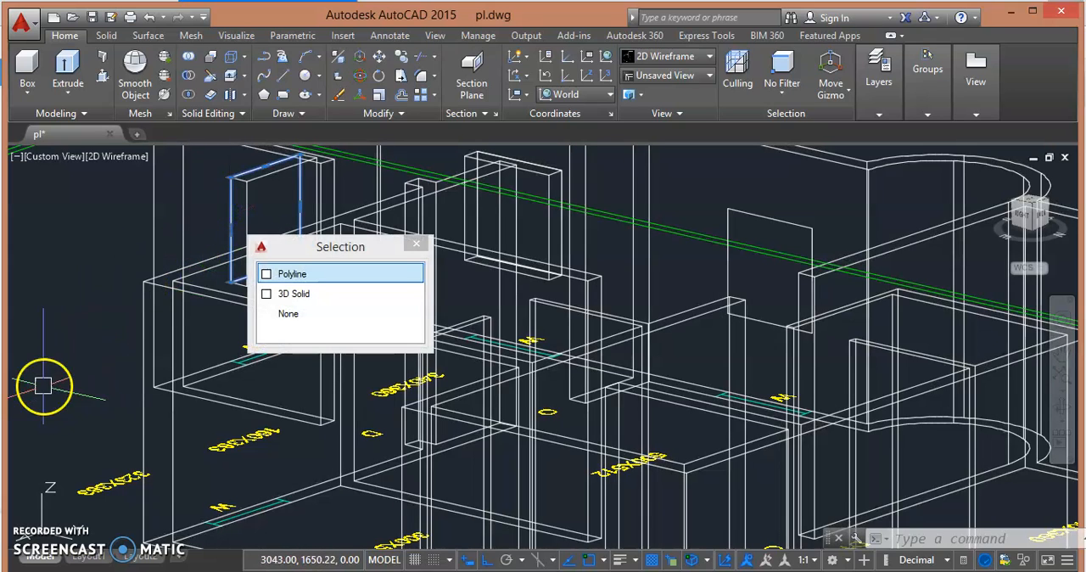
{"action": "left_click", "coordinate": [340, 273]}
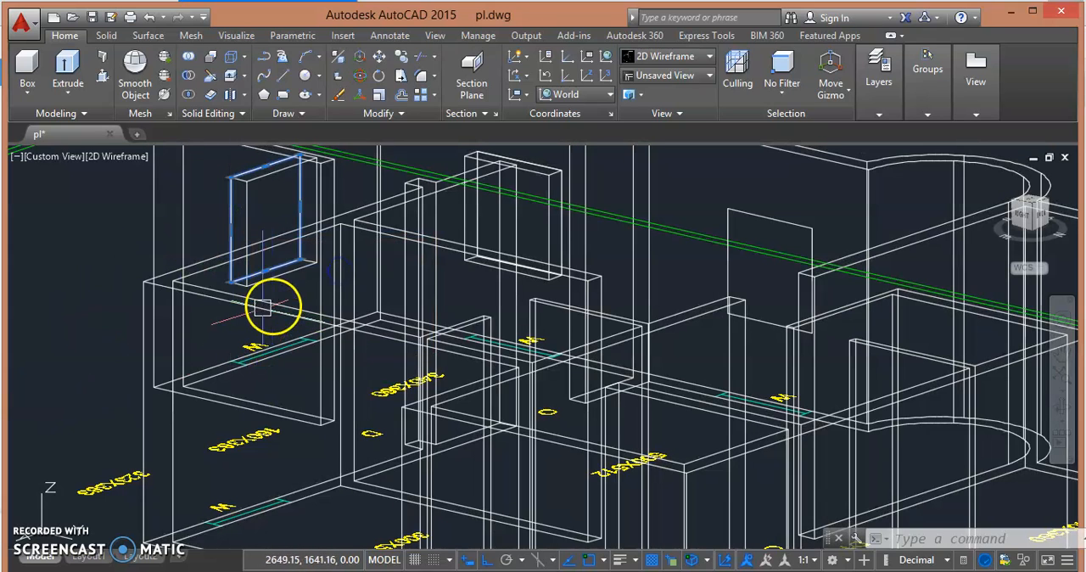
{"action": "middle_click_drag", "start_coordinate": [175, 344], "coordinate": [352, 341], "text": "shift"}
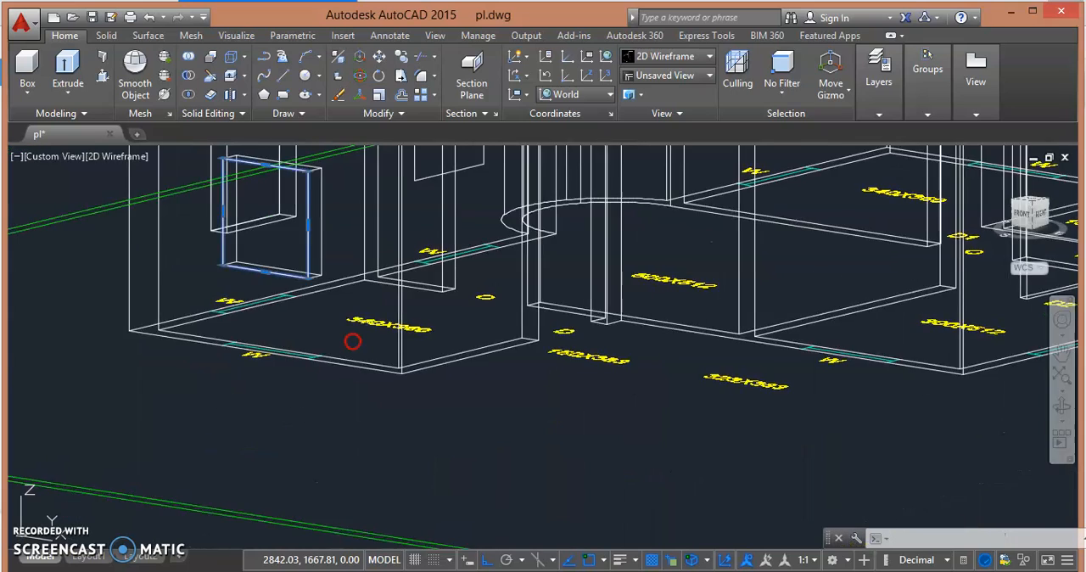
{"action": "scroll", "coordinate": [293, 368], "scroll_direction": "down", "scroll_amount": 4}
{"action": "scroll", "coordinate": [291, 368], "scroll_direction": "up", "scroll_amount": 5}
{"action": "scroll", "coordinate": [297, 322], "scroll_direction": "up", "scroll_amount": 2}
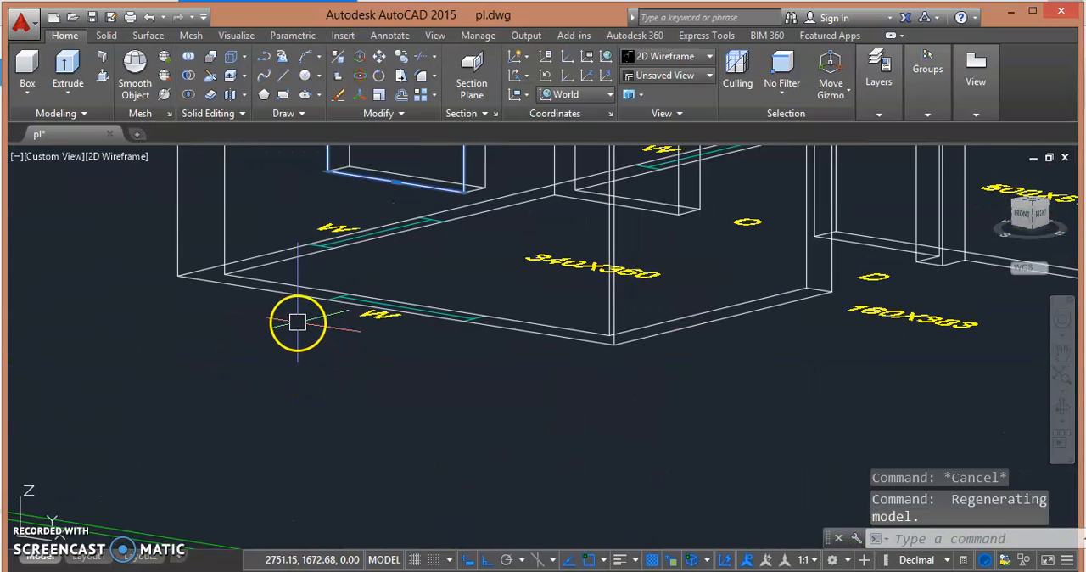
{"action": "left_click", "coordinate": [403, 57]}
{"action": "left_click", "coordinate": [323, 297]}
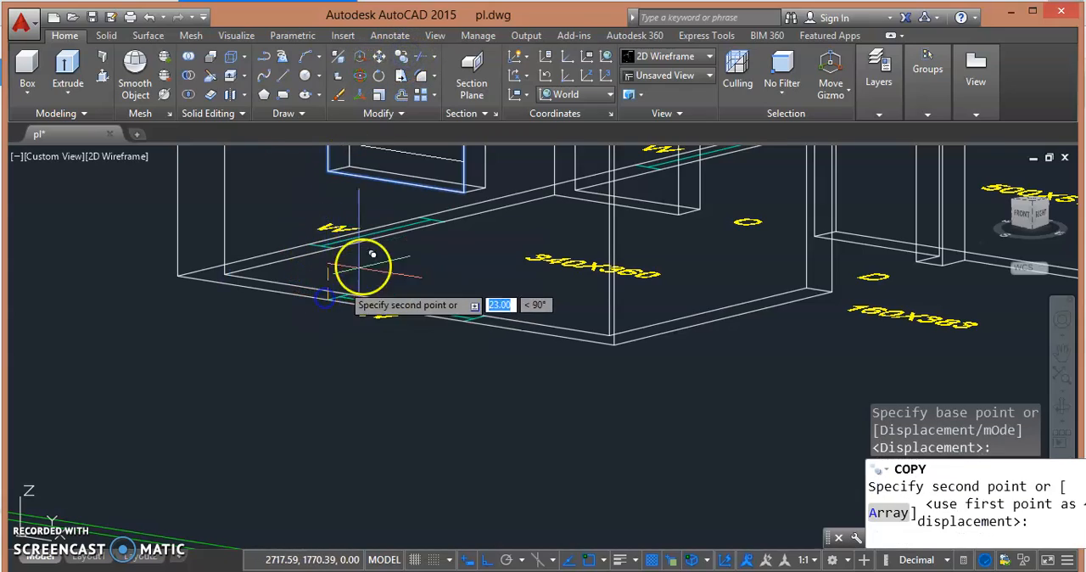
{"action": "scroll", "coordinate": [388, 267], "scroll_direction": "down", "scroll_amount": 4}
{"action": "middle_click_drag", "start_coordinate": [415, 259], "coordinate": [158, 278], "text": "shift"}
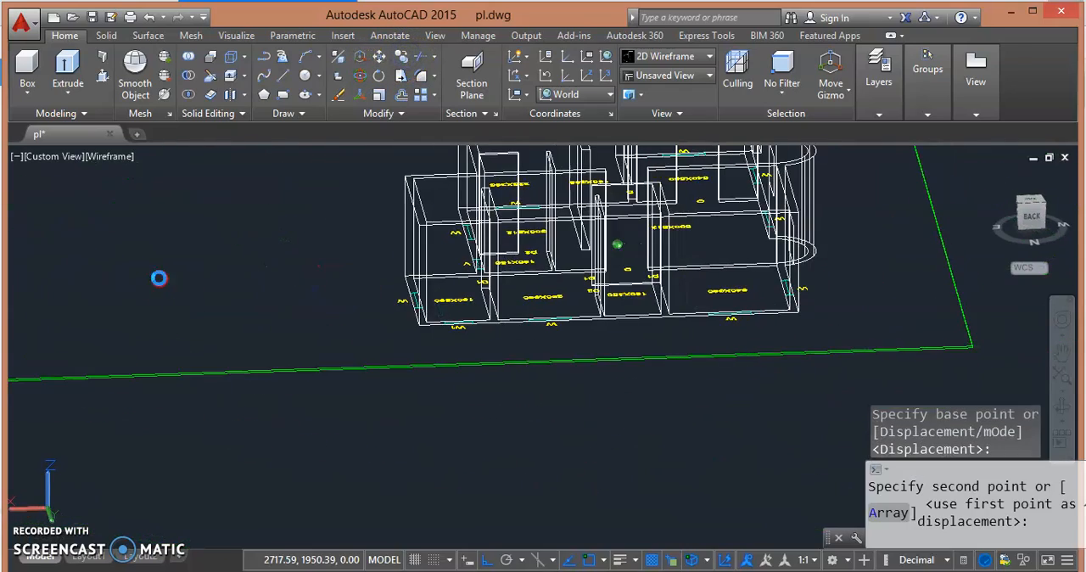
{"action": "key", "text": "F8"}
{"action": "scroll", "coordinate": [696, 315], "scroll_direction": "up", "scroll_amount": 4}
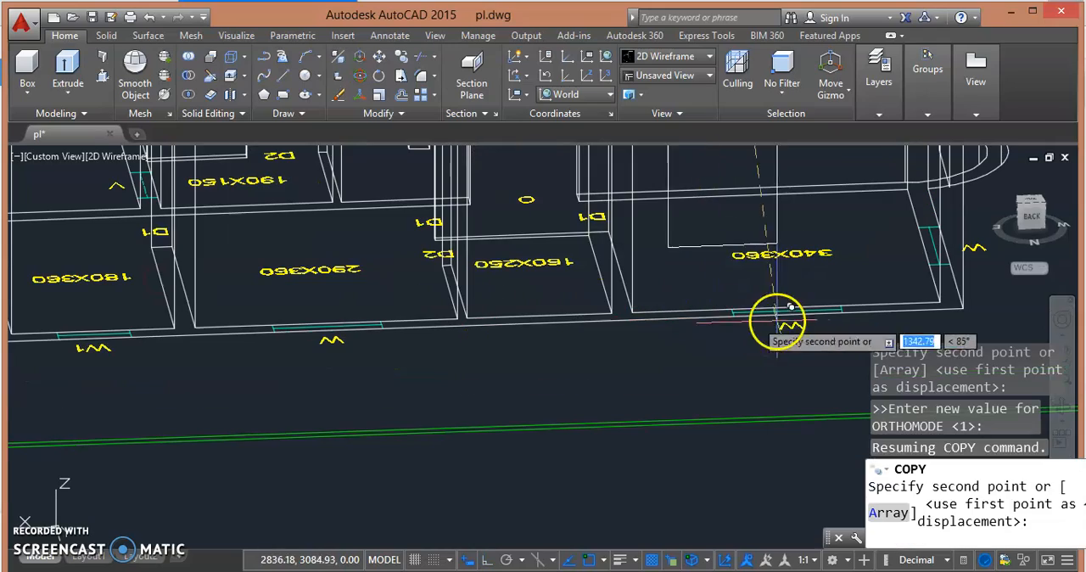
{"action": "left_click", "coordinate": [841, 314]}
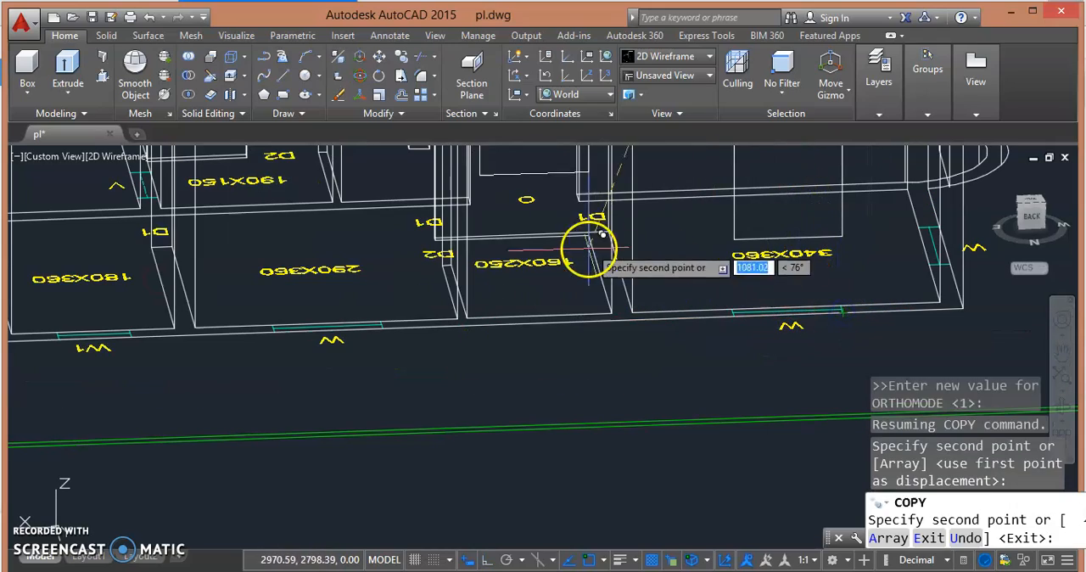
- Place another copy of the outline at the W marking of the 290X360 room and end the copying
{"action": "middle_click_drag", "start_coordinate": [591, 286], "coordinate": [623, 314], "text": "shift"}
{"action": "left_click", "coordinate": [499, 367]}
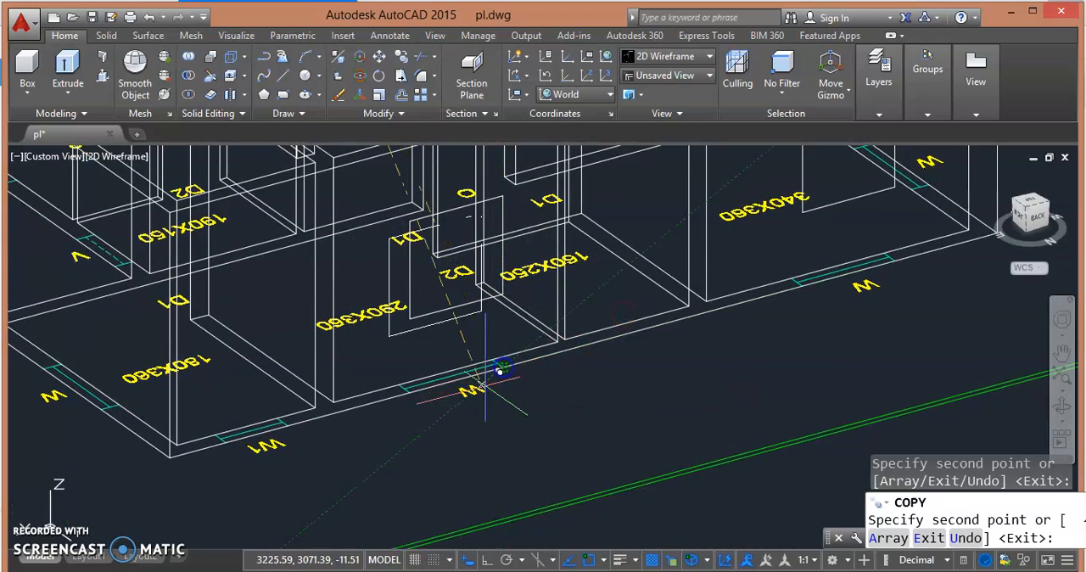
{"action": "key", "text": "Escape"}
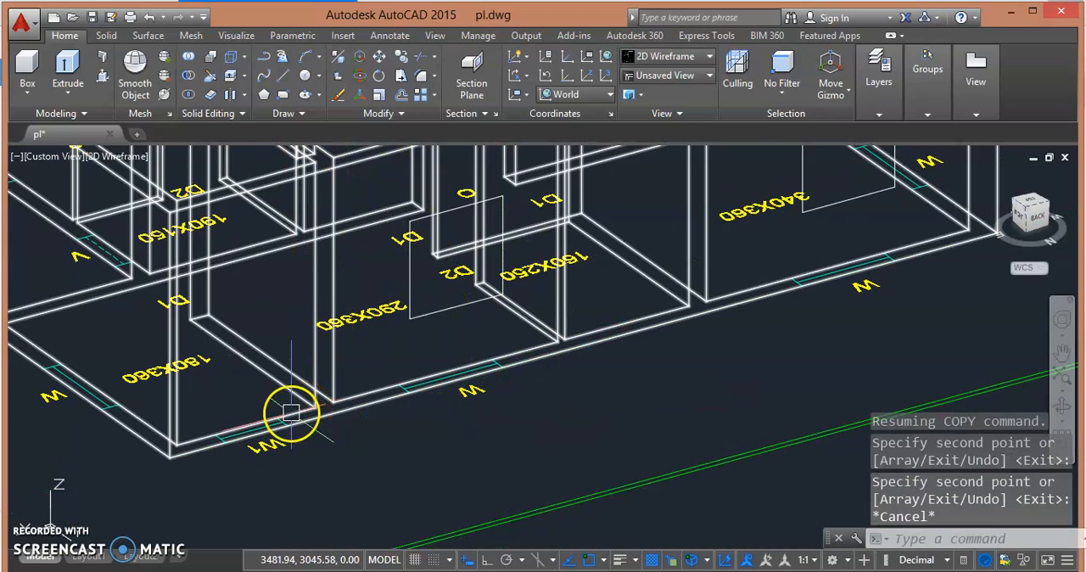
- Draw a vertical guide line 90 units up from the outer corner of the W1 window marking, with Ortho turned on
{"action": "middle_click_drag", "start_coordinate": [352, 365], "coordinate": [405, 351], "text": "shift"}
{"action": "scroll", "coordinate": [538, 509], "scroll_direction": "up", "scroll_amount": 3}
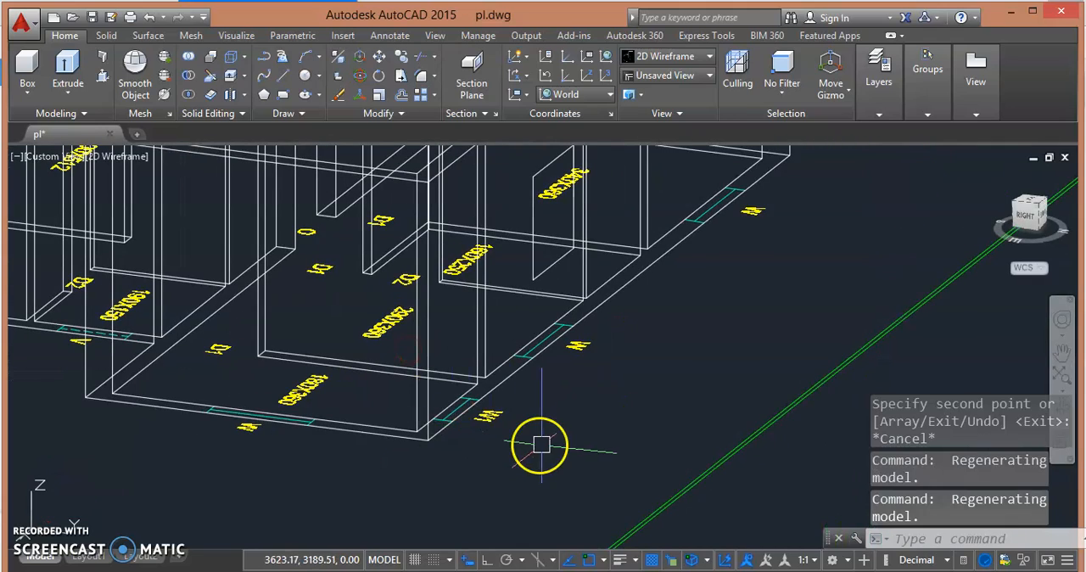
{"action": "scroll", "coordinate": [523, 422], "scroll_direction": "up", "scroll_amount": 2}
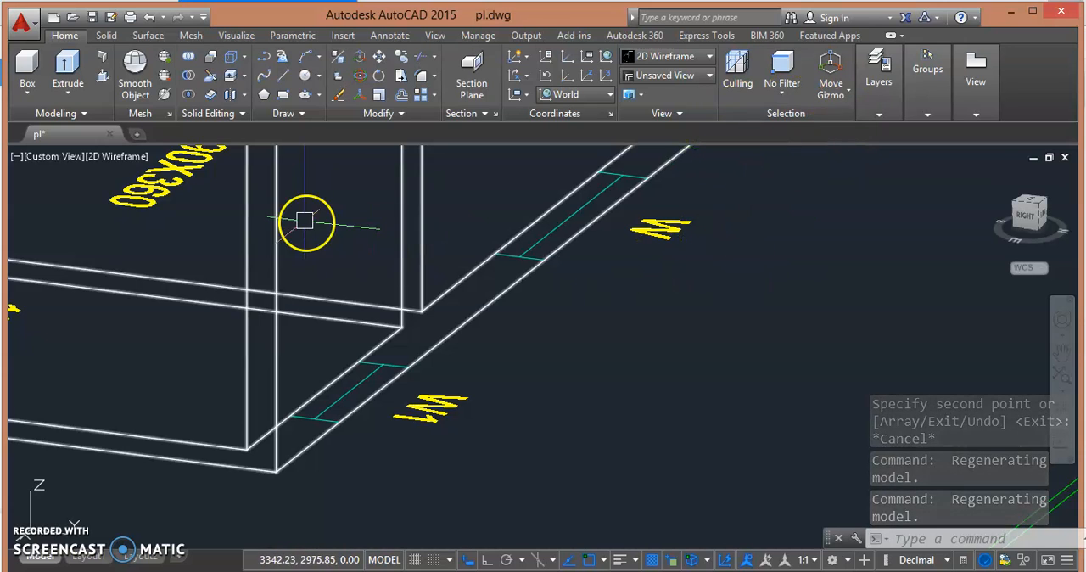
{"action": "left_click", "coordinate": [267, 56]}
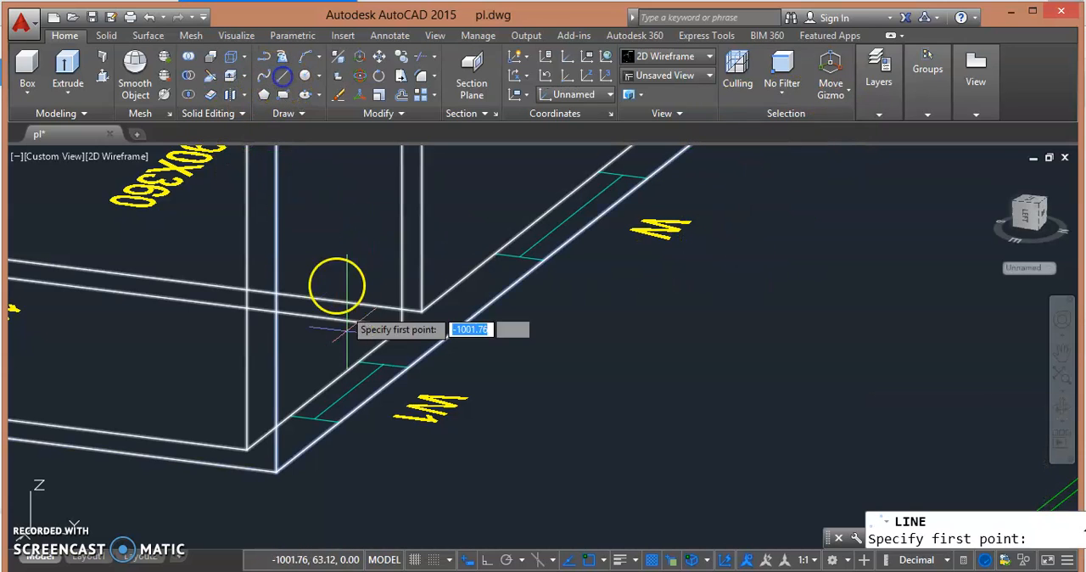
{"action": "left_click", "coordinate": [338, 421]}
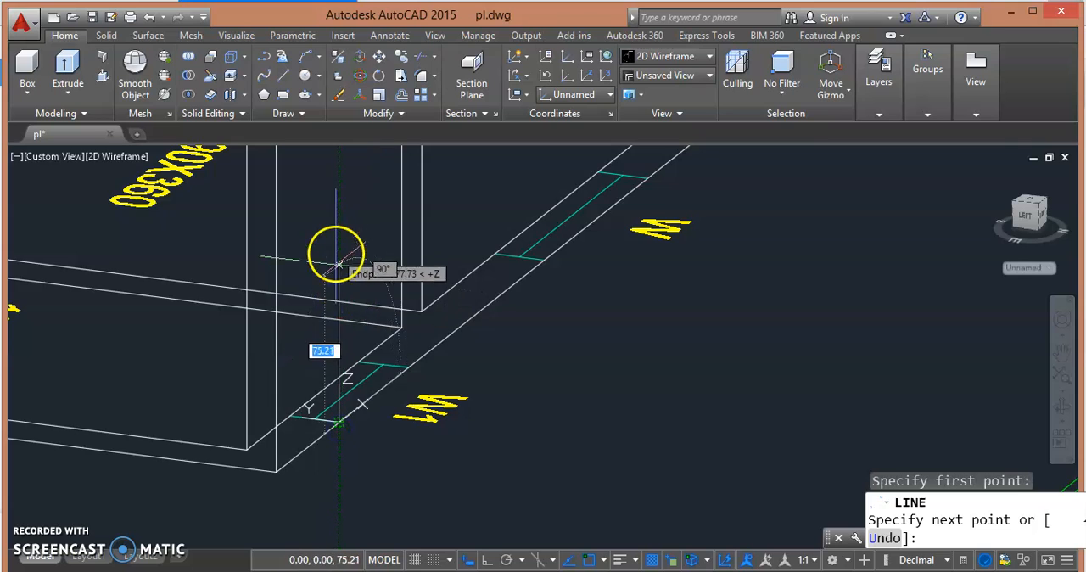
{"action": "left_click", "coordinate": [489, 560]}
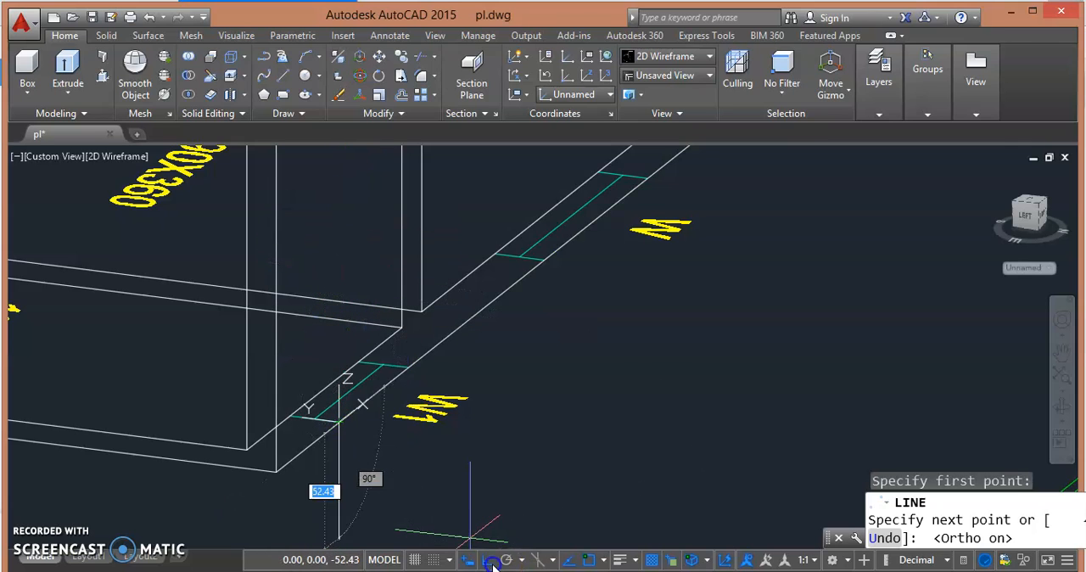
{"action": "left_click", "coordinate": [340, 205]}
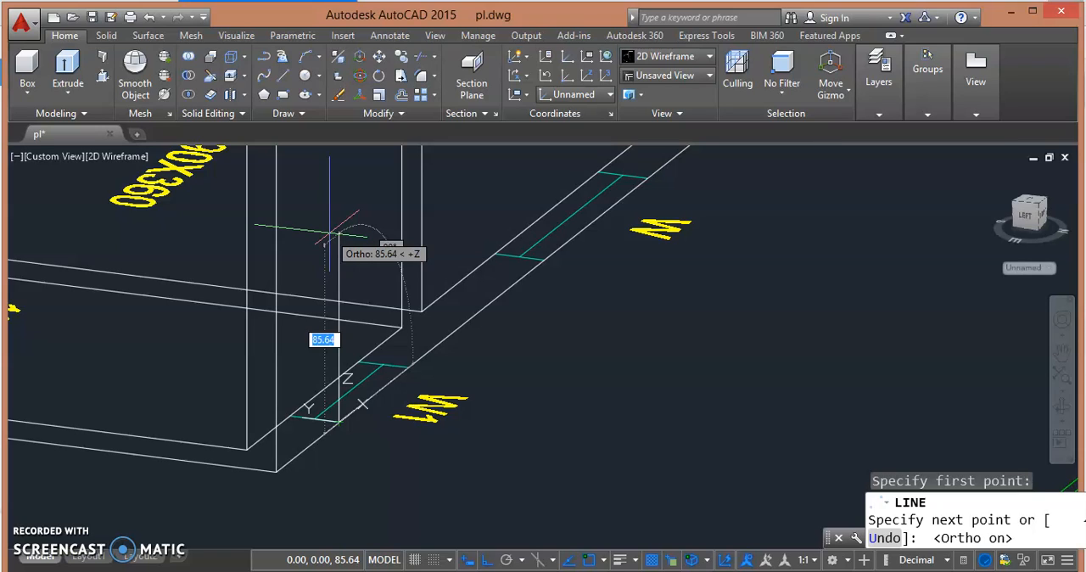
{"action": "type", "text": "90"}
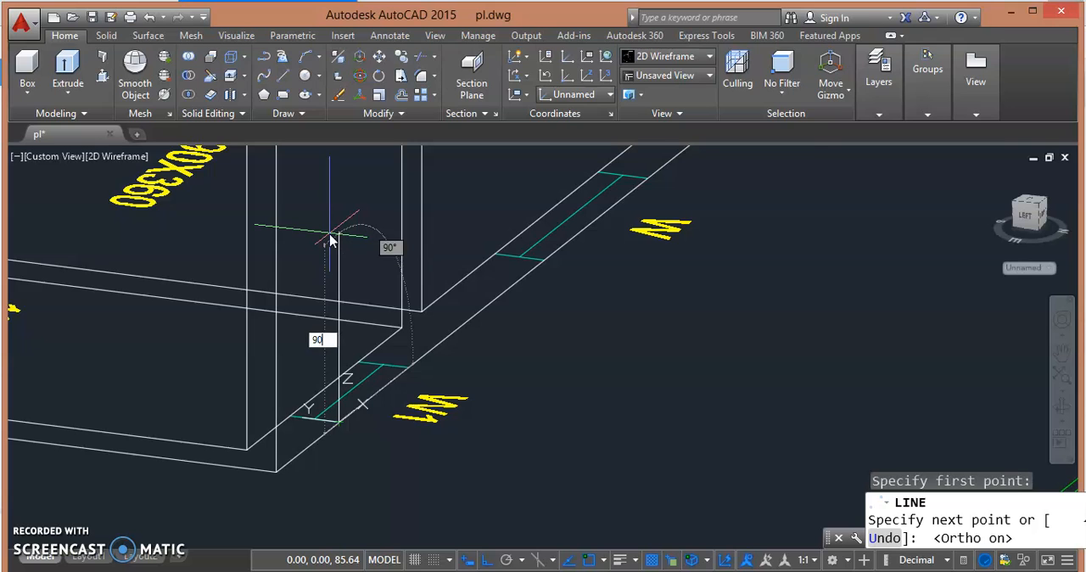
{"action": "key", "text": "Return"}
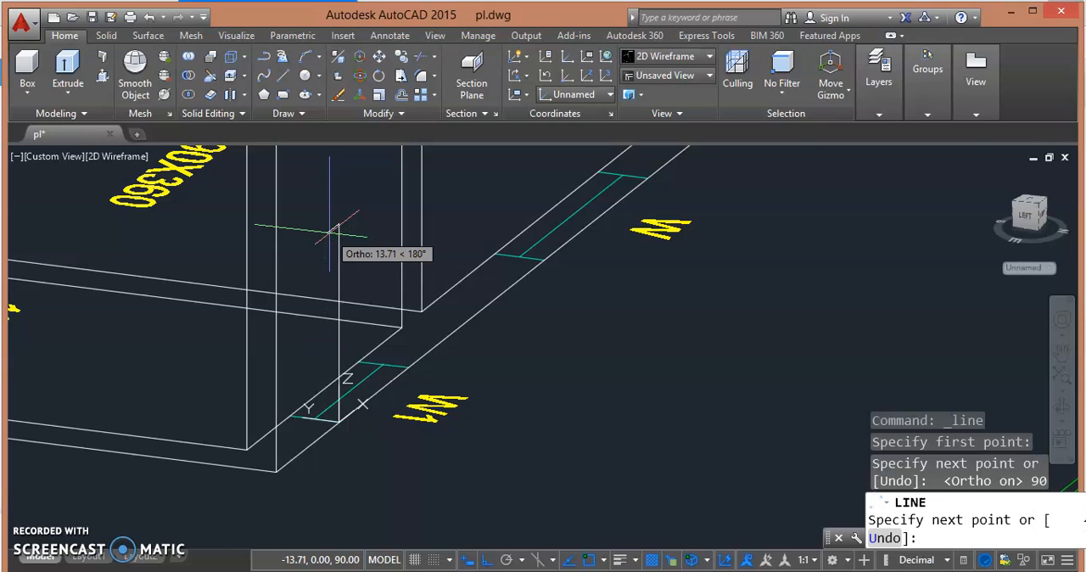
{"action": "key", "text": "Escape"}
- Draw an 80 by 120 rectangle on the W1 wall face, starting from the upper end of the guide line
{"action": "mouse_move", "coordinate": [351, 263]}
{"action": "middle_mouse_down", "text": "shift"}
{"action": "mouse_move", "coordinate": [364, 225]}
{"action": "mouse_move", "coordinate": [436, 286]}
{"action": "mouse_move", "coordinate": [375, 291]}
{"action": "mouse_move", "coordinate": [427, 303]}
{"action": "middle_mouse_up", "text": "shift"}
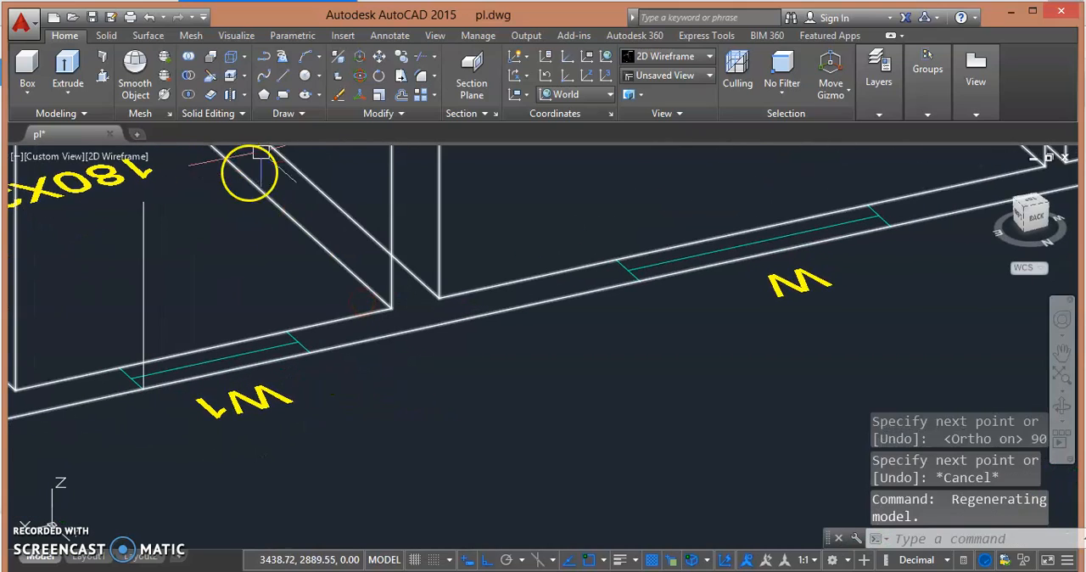
{"action": "left_click", "coordinate": [283, 95]}
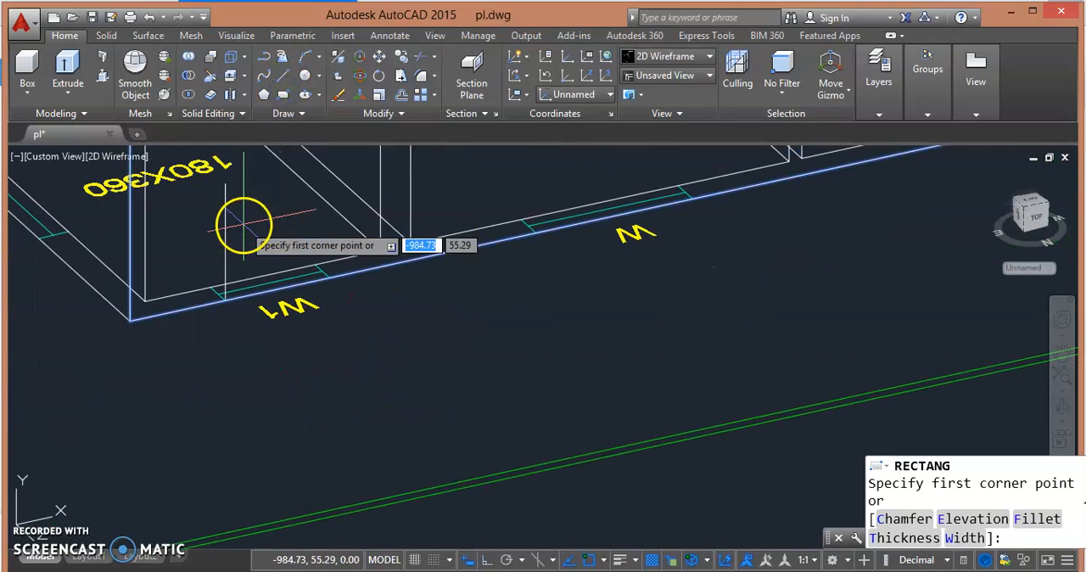
{"action": "left_click", "coordinate": [226, 188]}
{"action": "middle_click_drag", "start_coordinate": [272, 153], "coordinate": [259, 309]}
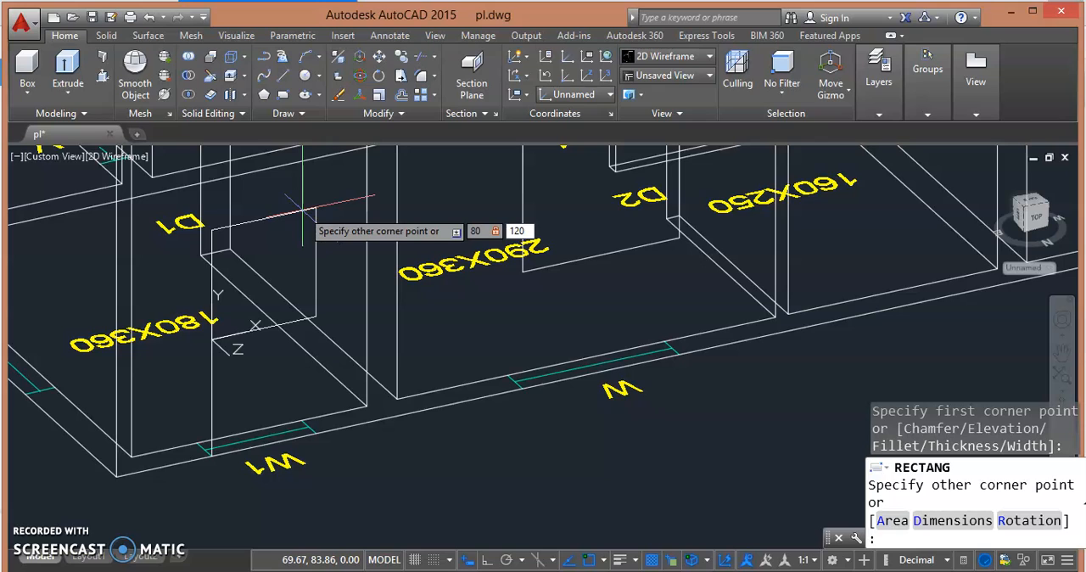
{"action": "key", "text": "Return"}
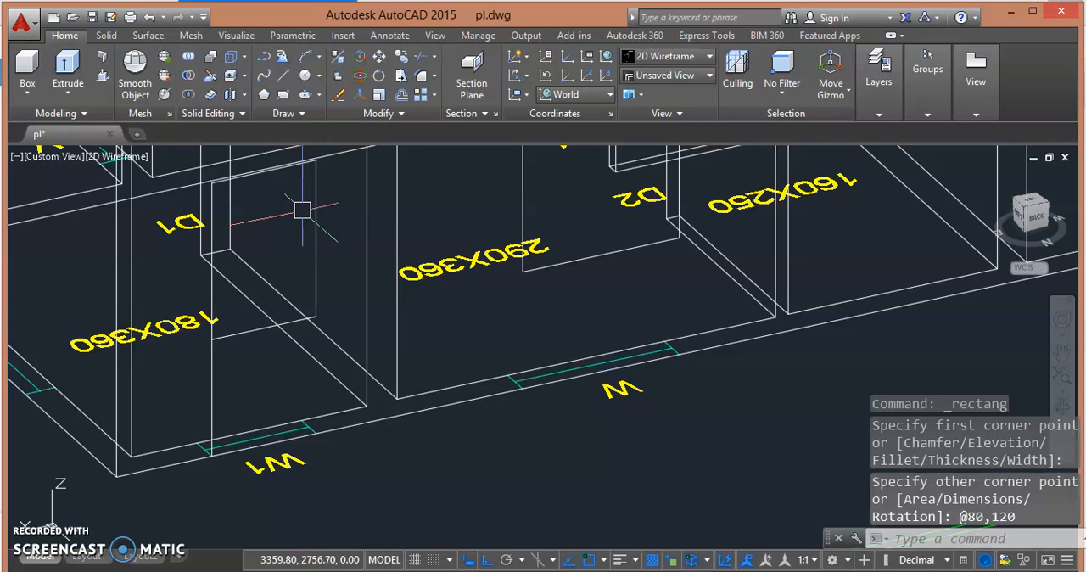
- Examine the W1 outline and the adjoining walls for window markings that still need an outline
{"action": "mouse_move", "coordinate": [283, 266]}
{"action": "middle_mouse_down", "text": "shift"}
{"action": "mouse_move", "coordinate": [262, 286]}
{"action": "mouse_move", "coordinate": [366, 272]}
{"action": "mouse_move", "coordinate": [296, 280]}
{"action": "middle_mouse_up", "text": "shift"}
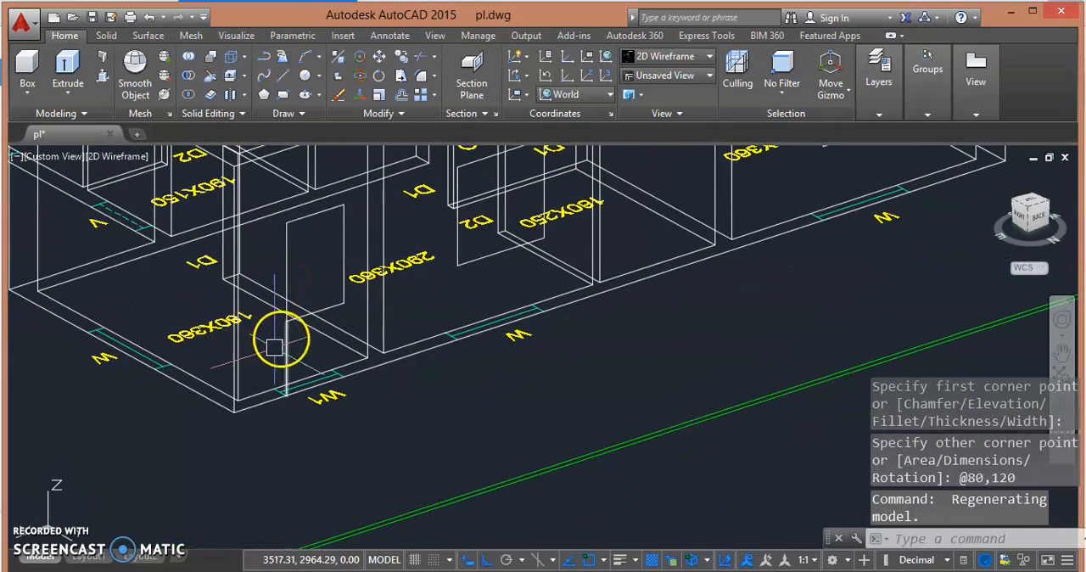
{"action": "scroll", "coordinate": [293, 341], "scroll_direction": "up", "scroll_amount": 2}
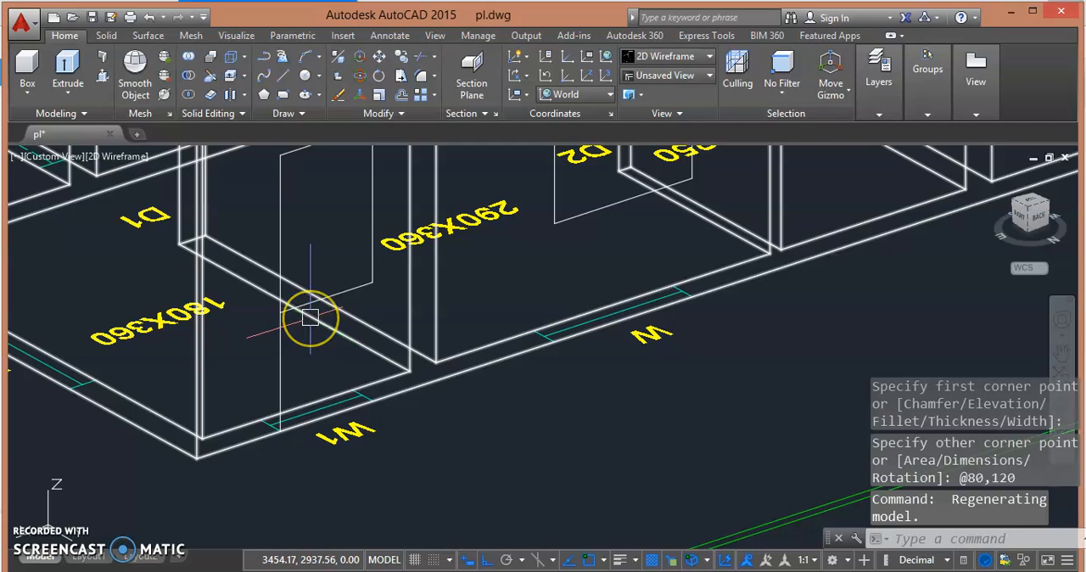
{"action": "left_click", "coordinate": [312, 316]}
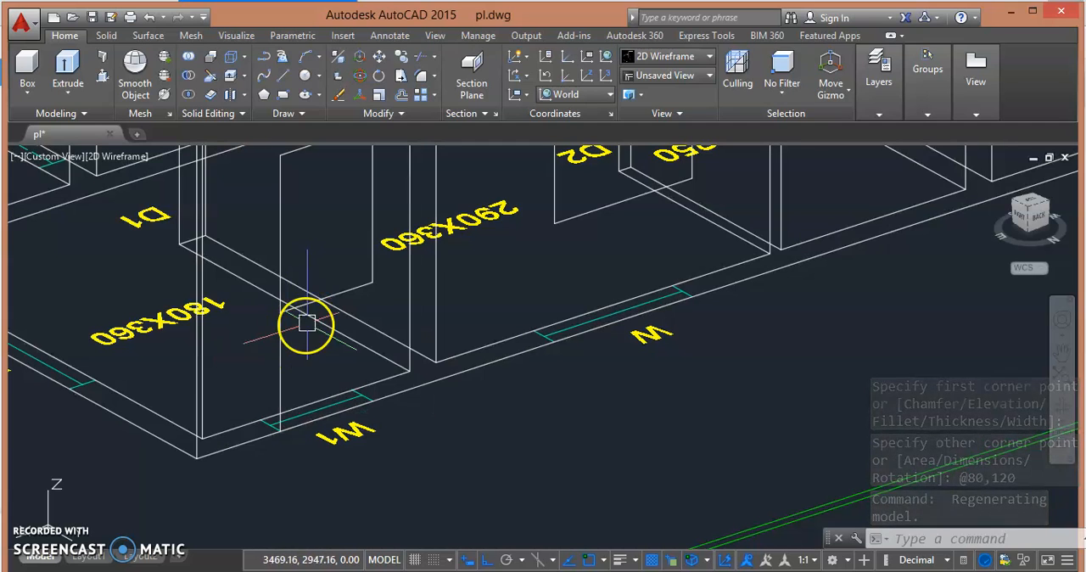
{"action": "scroll", "coordinate": [311, 310], "scroll_direction": "down", "scroll_amount": 2}
{"action": "left_click", "coordinate": [371, 374]}
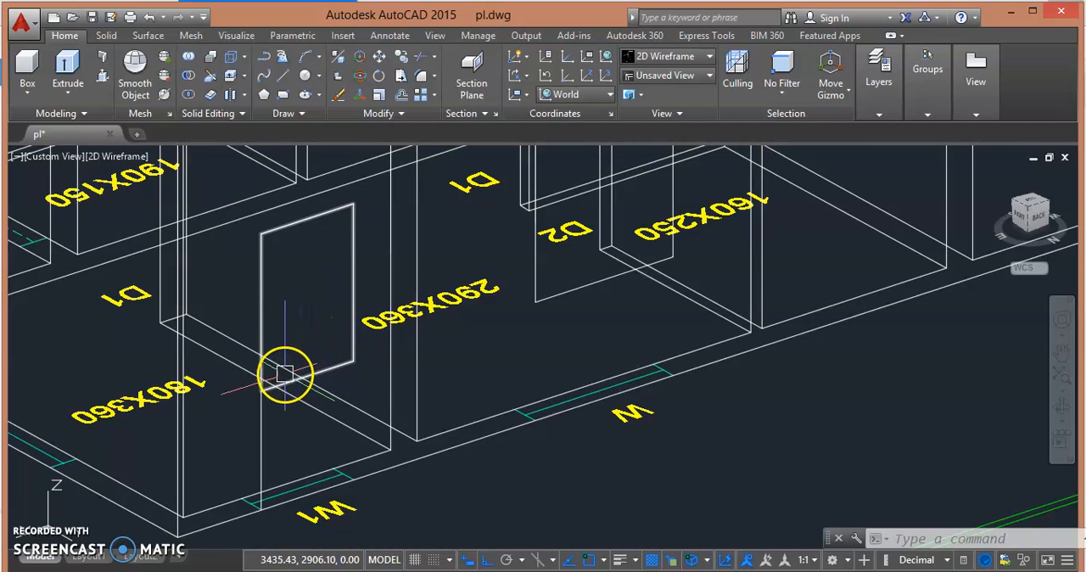
{"action": "scroll", "coordinate": [297, 372], "scroll_direction": "down", "scroll_amount": 2}
{"action": "middle_click_drag", "start_coordinate": [304, 347], "coordinate": [327, 341], "text": "shift"}
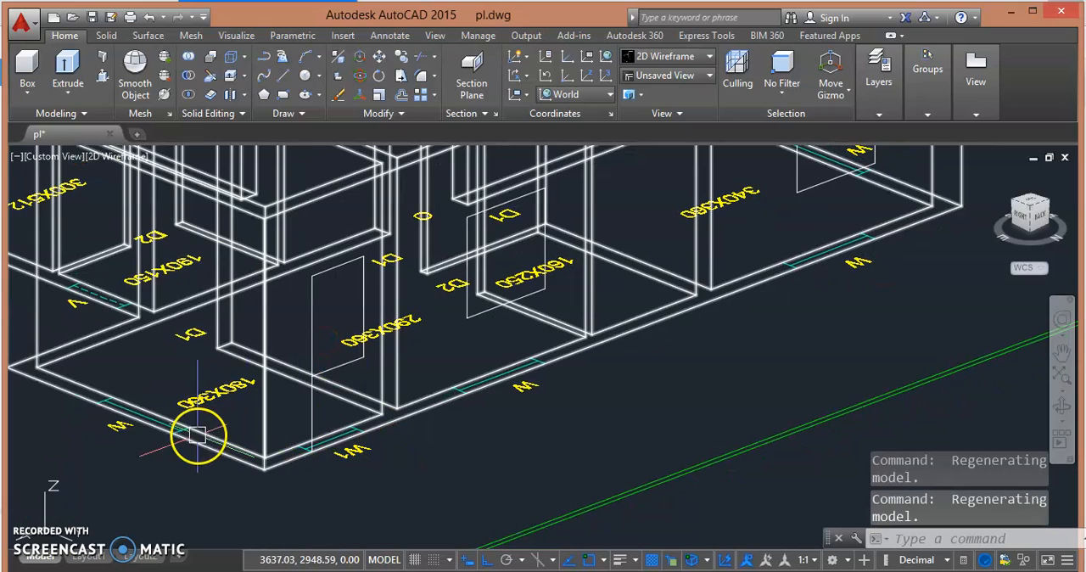
{"action": "scroll", "coordinate": [533, 383], "scroll_direction": "down", "scroll_amount": 2}
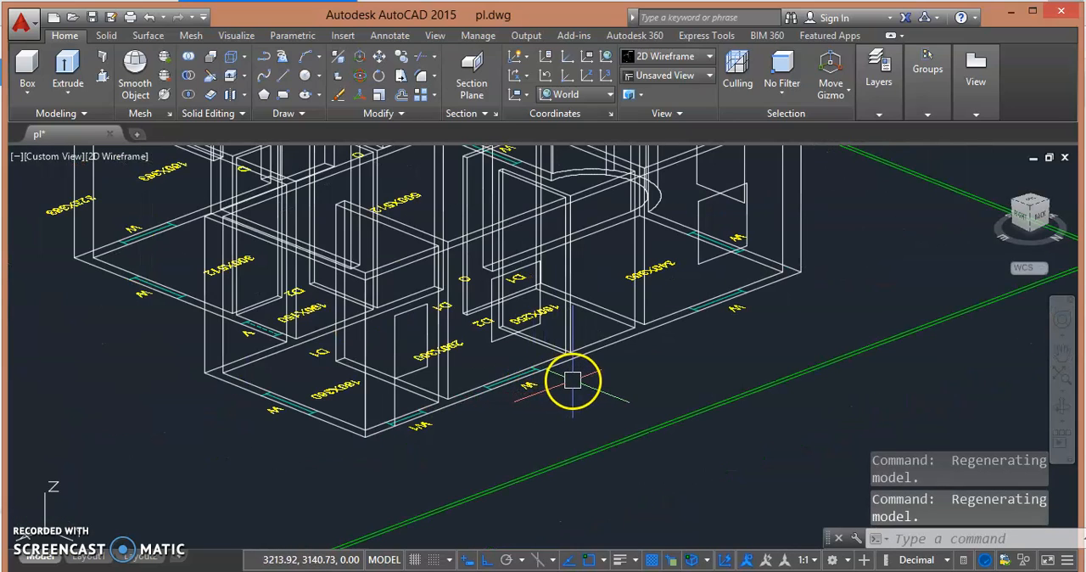
- Copy the 340X360 room's window outline polyline from its W marking corner to the W marking on the 180X360 room's end wall
{"action": "middle_click_drag", "start_coordinate": [639, 407], "coordinate": [563, 274], "text": "shift"}
{"action": "left_click", "coordinate": [287, 339]}
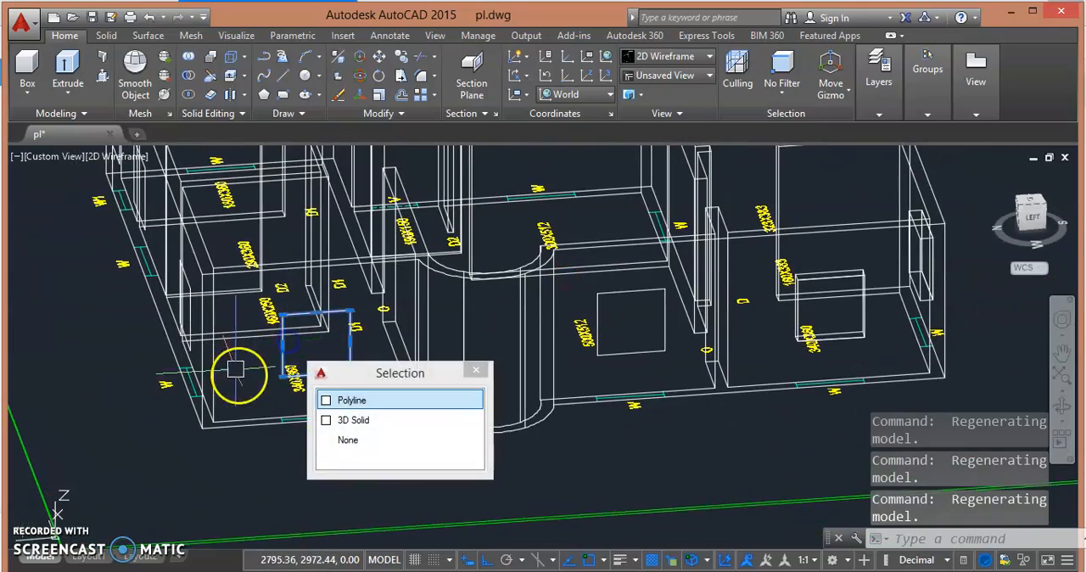
{"action": "left_click", "coordinate": [371, 400]}
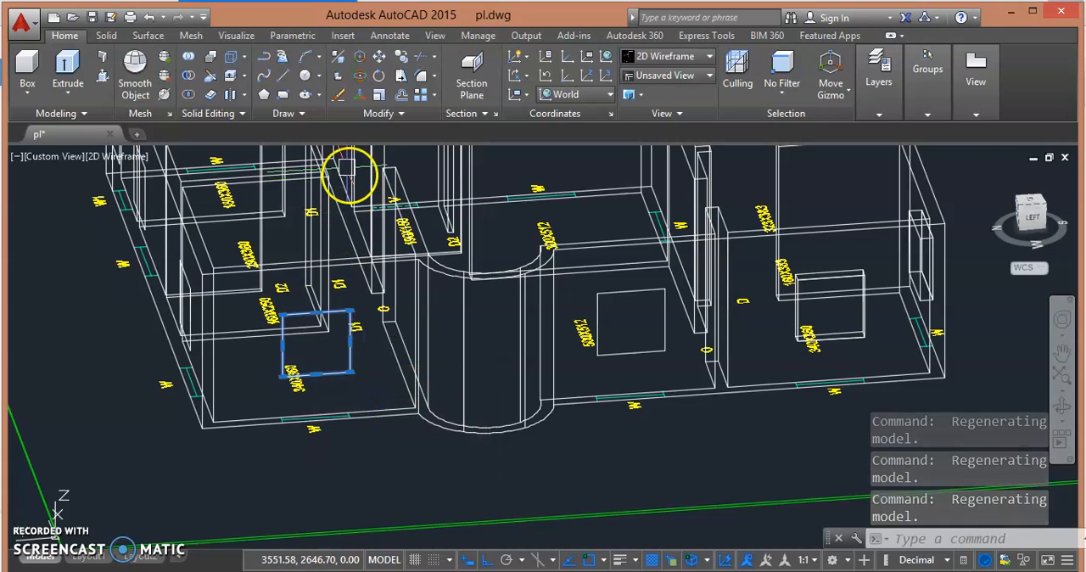
{"action": "left_click", "coordinate": [379, 74]}
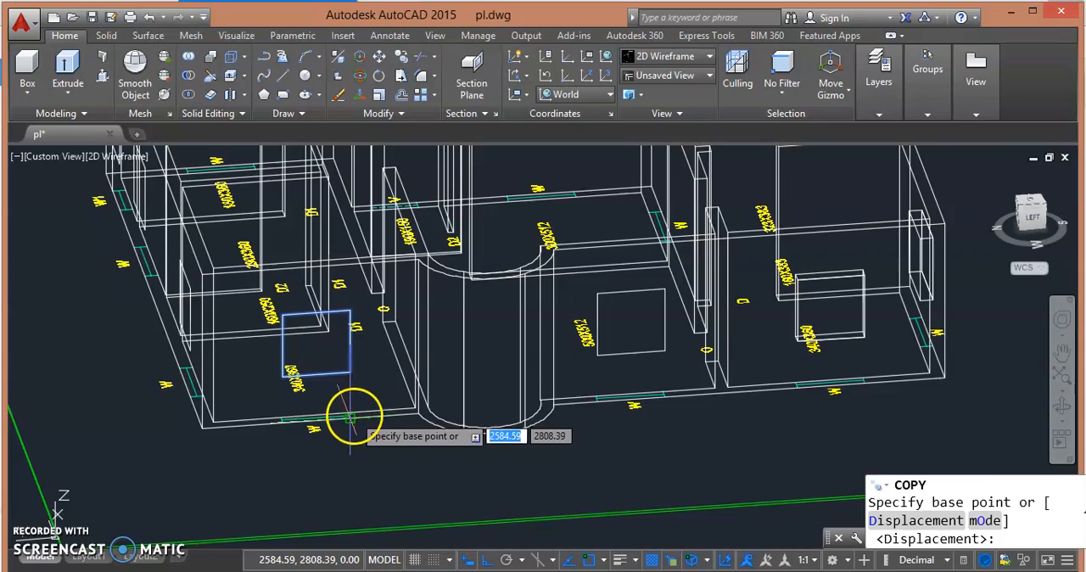
{"action": "left_click", "coordinate": [351, 417]}
{"action": "middle_click_drag", "start_coordinate": [384, 333], "coordinate": [541, 311], "text": "shift"}
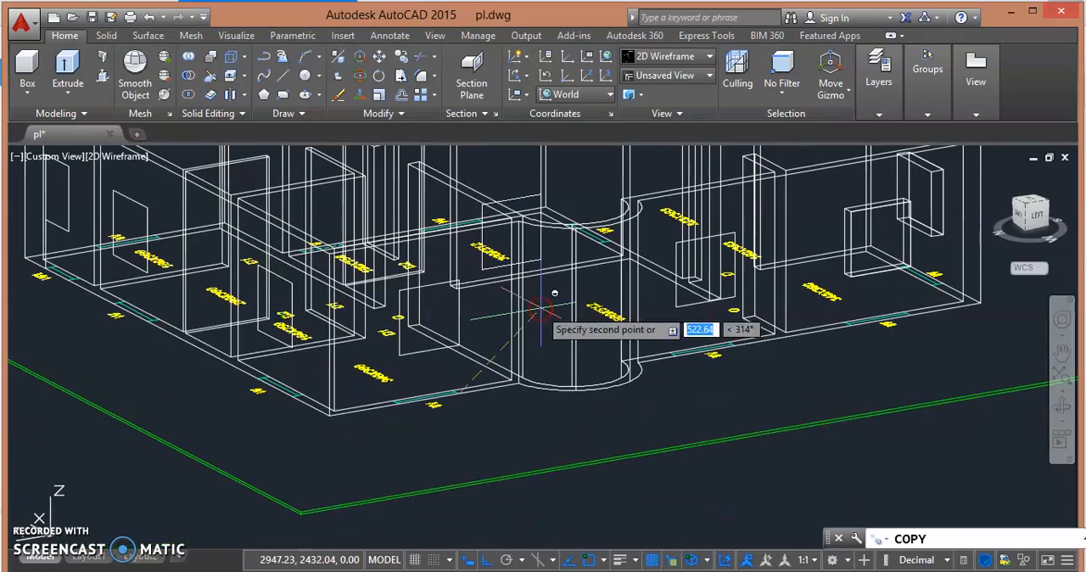
{"action": "middle_click_drag", "start_coordinate": [200, 331], "coordinate": [602, 357], "text": "shift"}
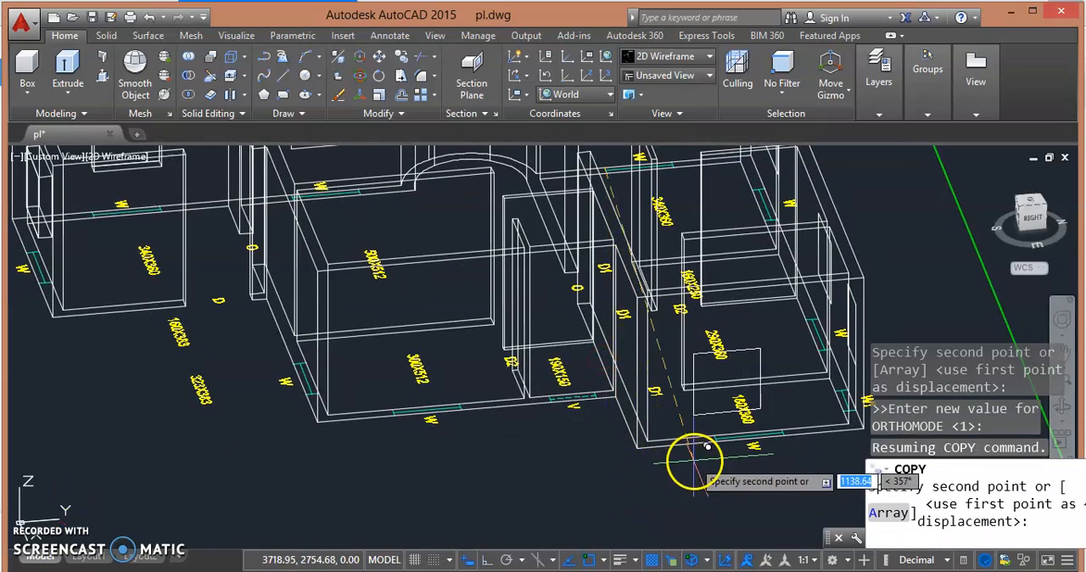
{"action": "scroll", "coordinate": [717, 441], "scroll_direction": "up", "scroll_amount": 4}
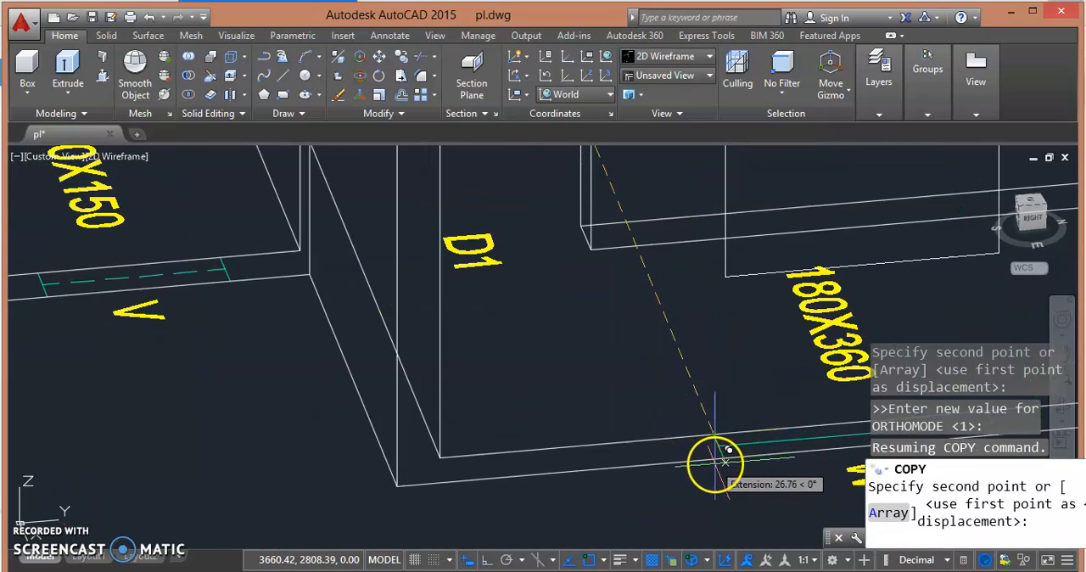
{"action": "left_click", "coordinate": [723, 455]}
- Place another copy of the outline at the W marking on the 300X512 room's parallel outer wall and end the copying
{"action": "scroll", "coordinate": [662, 449], "scroll_direction": "down", "scroll_amount": 5}
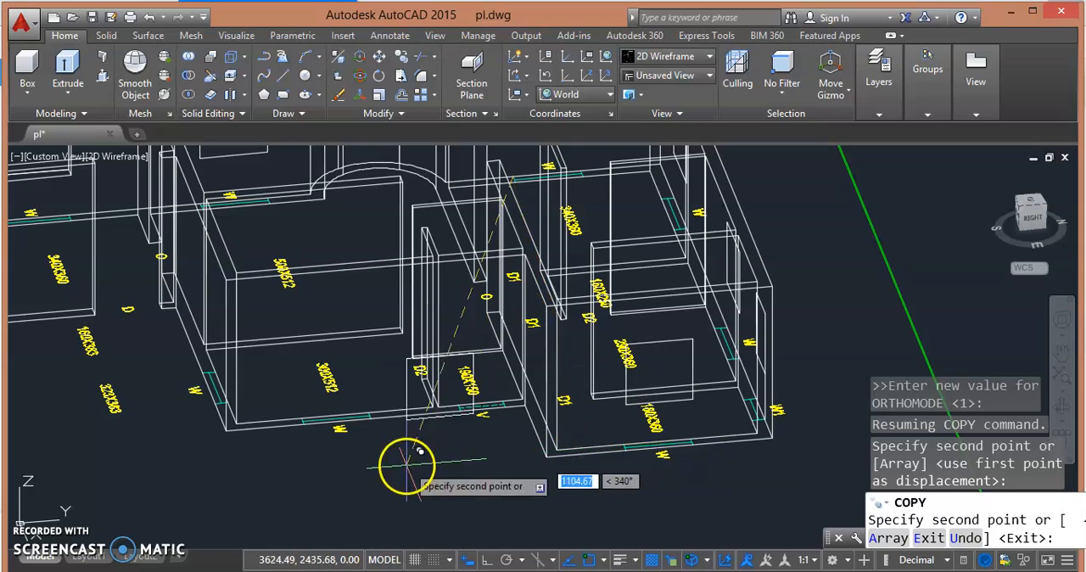
{"action": "scroll", "coordinate": [292, 424], "scroll_direction": "up", "scroll_amount": 5}
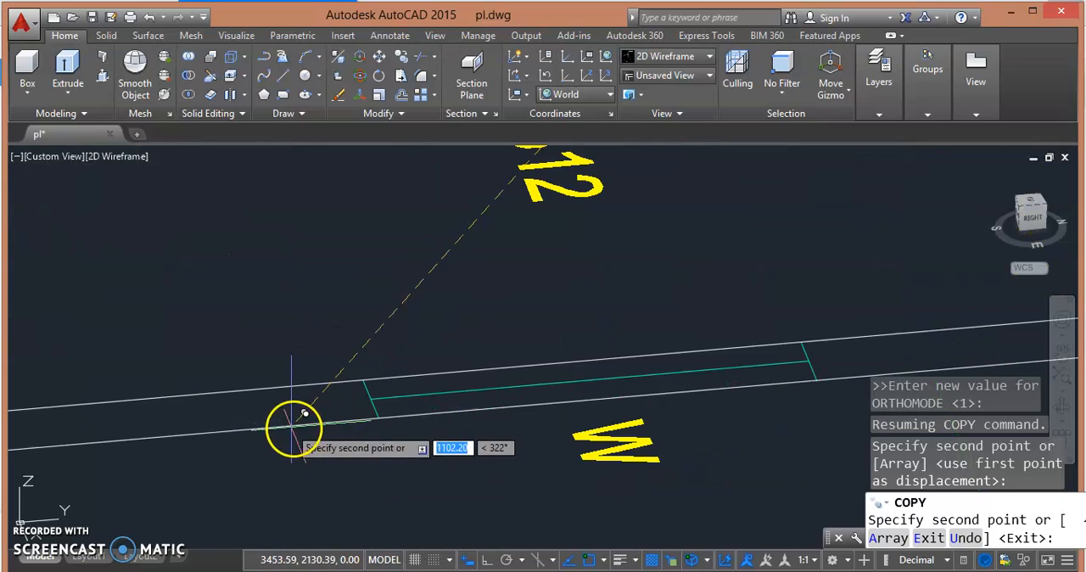
{"action": "left_click", "coordinate": [364, 402]}
{"action": "scroll", "coordinate": [293, 465], "scroll_direction": "down", "scroll_amount": 5}
{"action": "middle_click_drag", "start_coordinate": [145, 467], "coordinate": [259, 453], "text": "shift"}
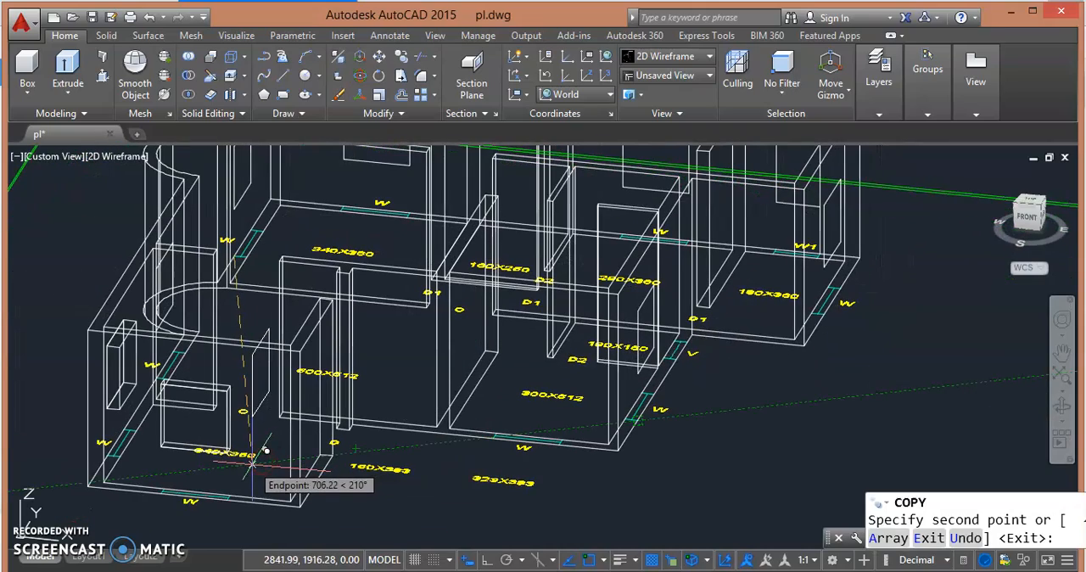
{"action": "key", "text": "Escape"}
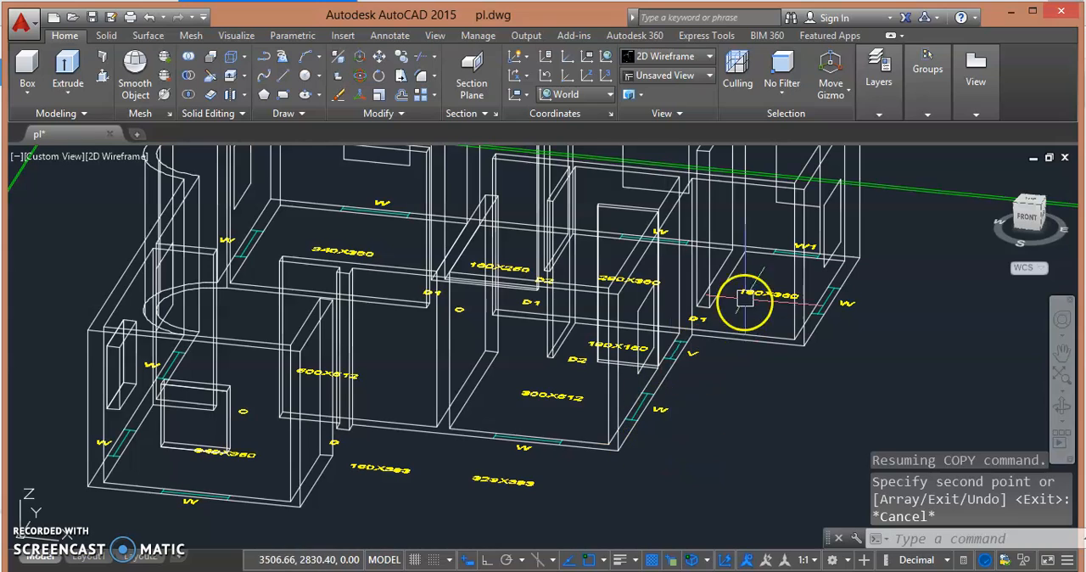
- Copy the 290X360 room's window outline from its W marking corner to the W marking on the 300X512 room's front wall and end the copying
{"action": "left_click", "coordinate": [619, 180]}
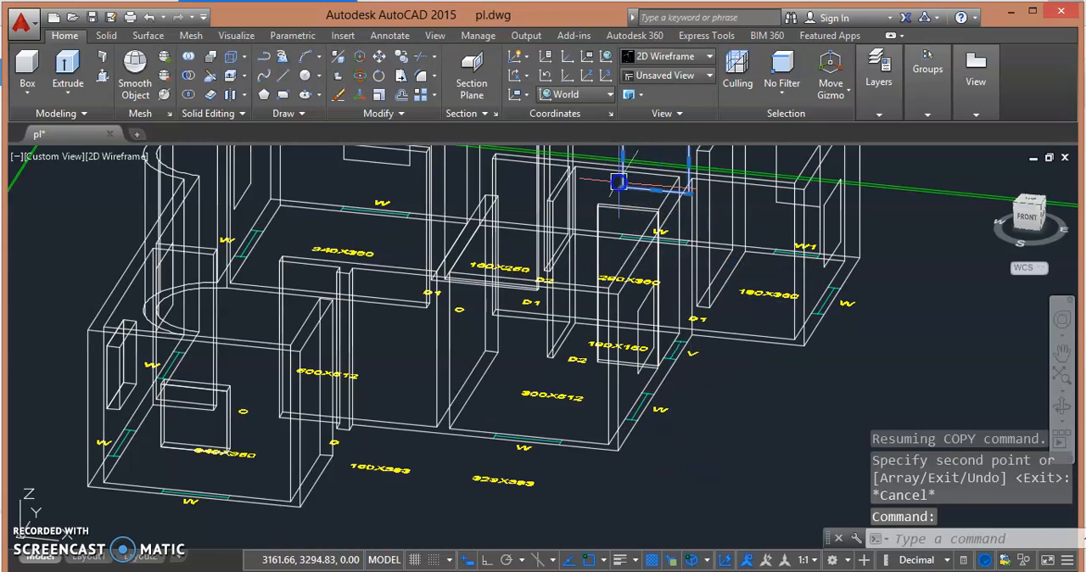
{"action": "scroll", "coordinate": [620, 179], "scroll_direction": "up", "scroll_amount": 5}
{"action": "scroll", "coordinate": [604, 306], "scroll_direction": "down", "scroll_amount": 8}
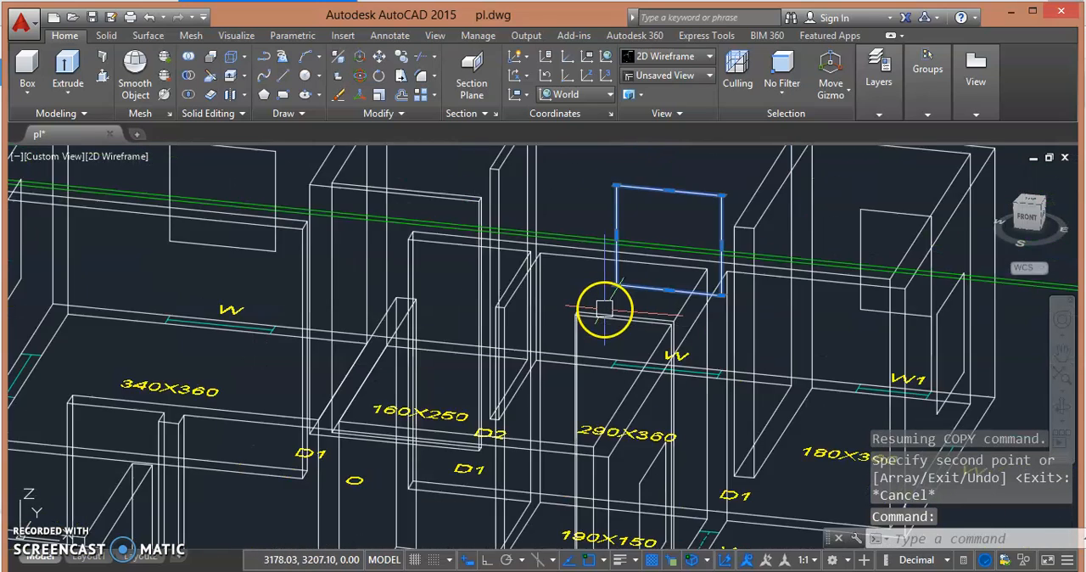
{"action": "middle_click_drag", "start_coordinate": [657, 298], "coordinate": [642, 334], "text": "shift"}
{"action": "middle_click_drag", "start_coordinate": [717, 311], "coordinate": [688, 356], "text": "shift"}
{"action": "scroll", "coordinate": [691, 344], "scroll_direction": "up", "scroll_amount": 4}
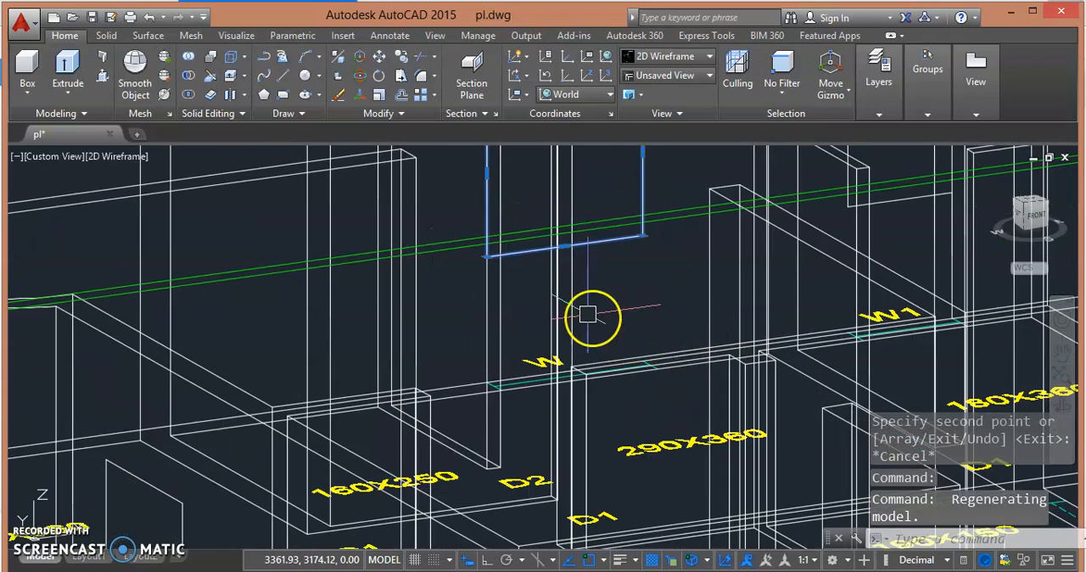
{"action": "left_click", "coordinate": [400, 62]}
{"action": "middle_click_drag", "start_coordinate": [670, 310], "coordinate": [585, 412], "text": "shift"}
{"action": "left_click", "coordinate": [492, 334]}
{"action": "scroll", "coordinate": [589, 388], "scroll_direction": "down", "scroll_amount": 5}
{"action": "scroll", "coordinate": [594, 377], "scroll_direction": "up", "scroll_amount": 6}
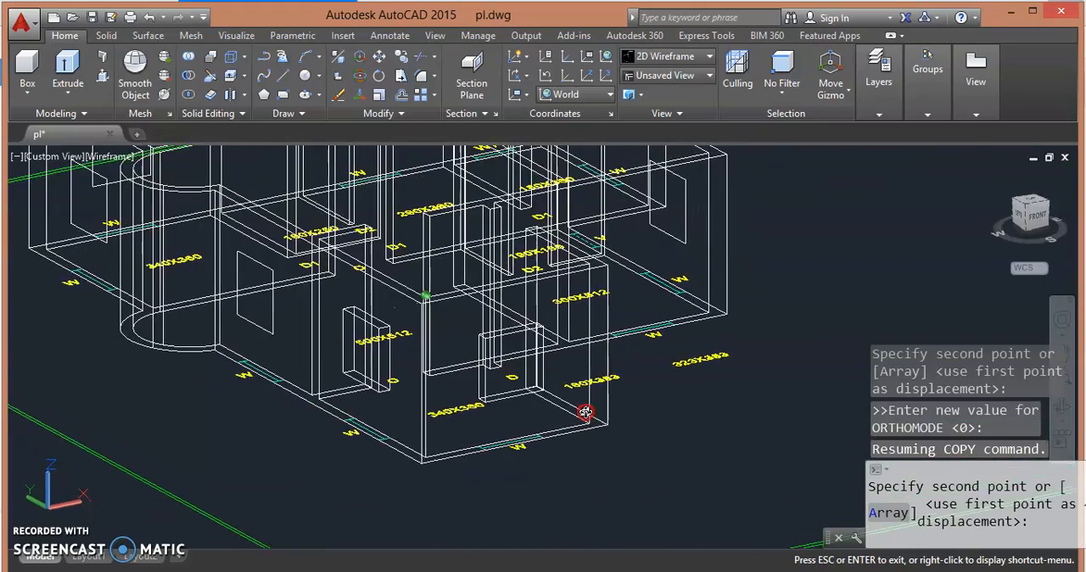
{"action": "scroll", "coordinate": [640, 348], "scroll_direction": "up", "scroll_amount": 5}
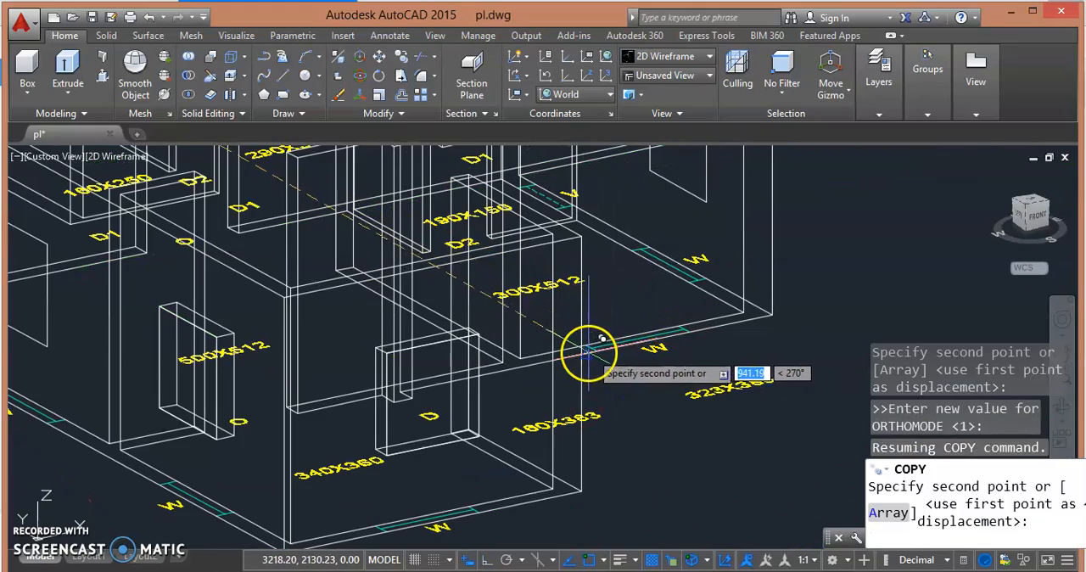
{"action": "scroll", "coordinate": [608, 339], "scroll_direction": "up", "scroll_amount": 5}
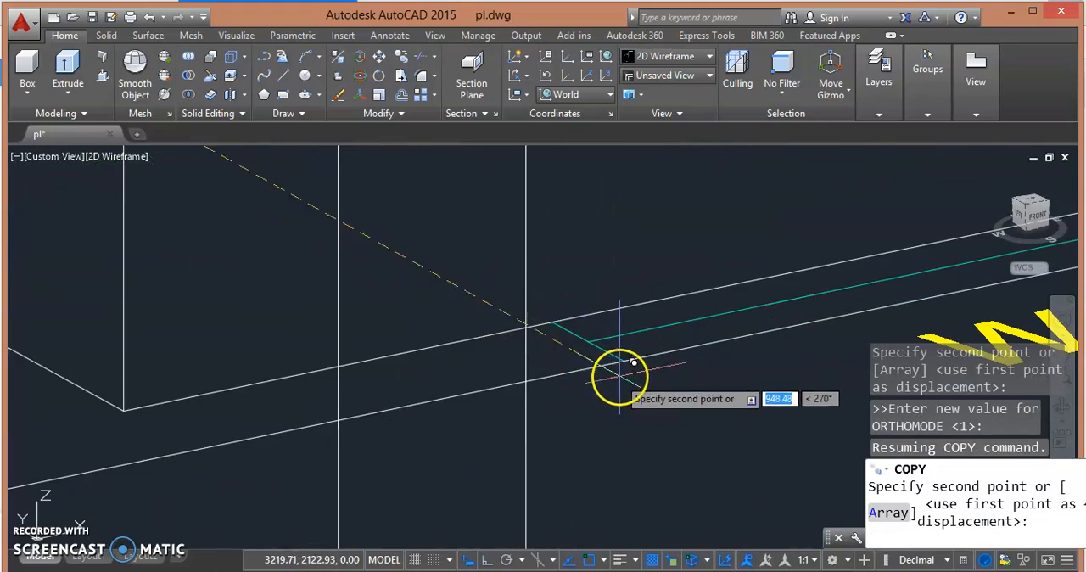
{"action": "scroll", "coordinate": [623, 363], "scroll_direction": "up", "scroll_amount": 5}
{"action": "middle_click_drag", "start_coordinate": [673, 366], "coordinate": [563, 375], "text": "shift"}
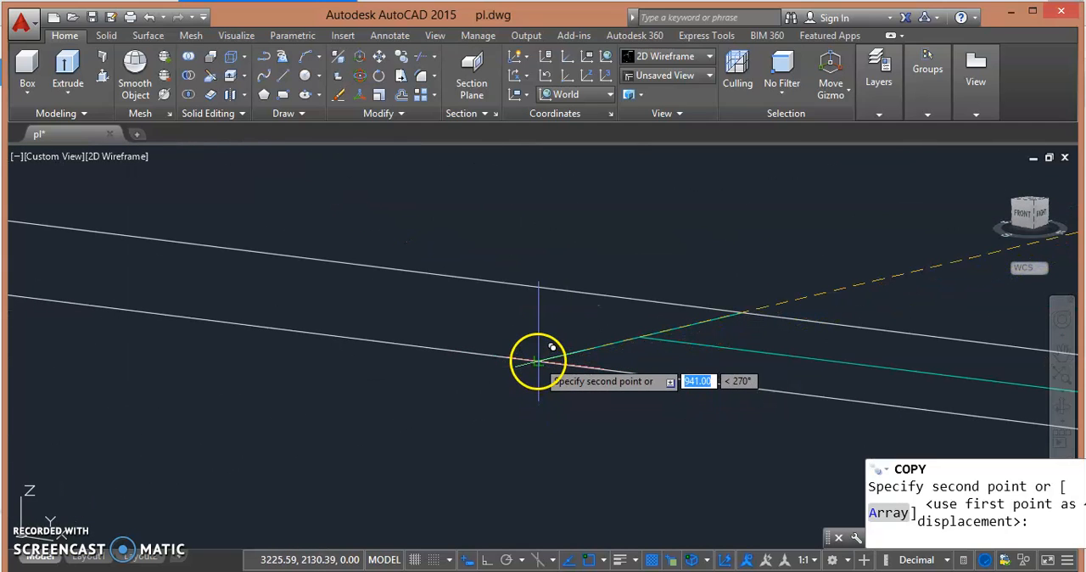
{"action": "left_click", "coordinate": [538, 361]}
{"action": "scroll", "coordinate": [599, 315], "scroll_direction": "down", "scroll_amount": 5}
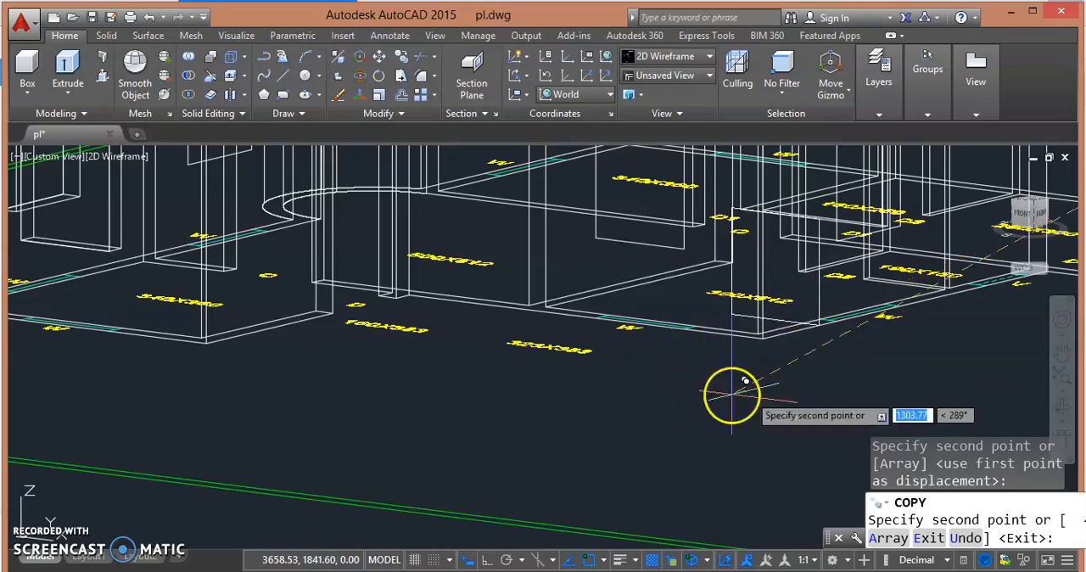
{"action": "middle_click_drag", "start_coordinate": [261, 347], "coordinate": [352, 422], "text": "shift"}
{"action": "key", "text": "Escape"}
{"action": "scroll", "coordinate": [509, 399], "scroll_direction": "down", "scroll_amount": 4}
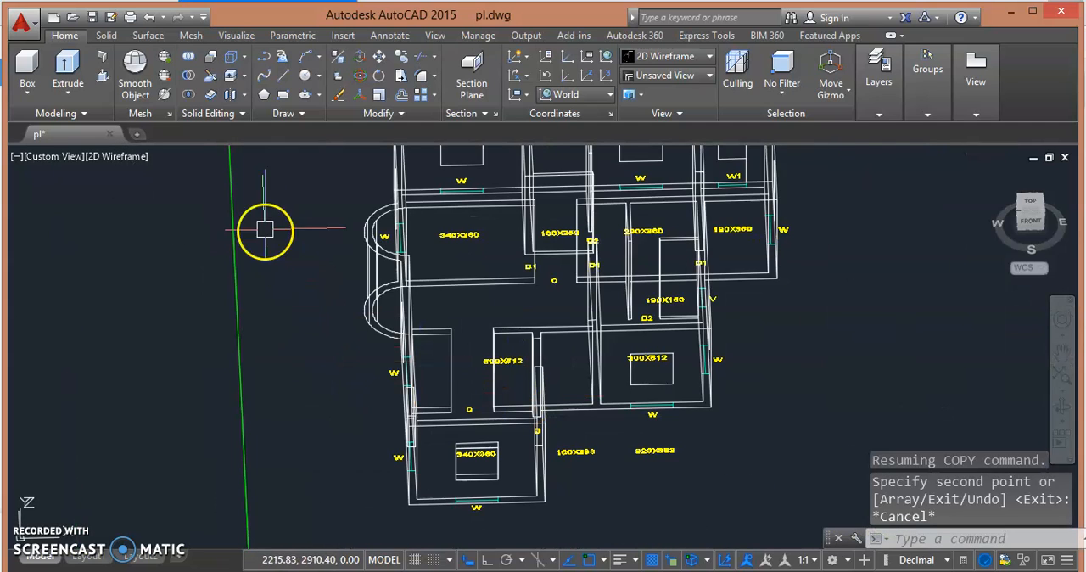
- Turn off the TEXT and BLOCK layers
{"action": "left_click", "coordinate": [888, 105]}
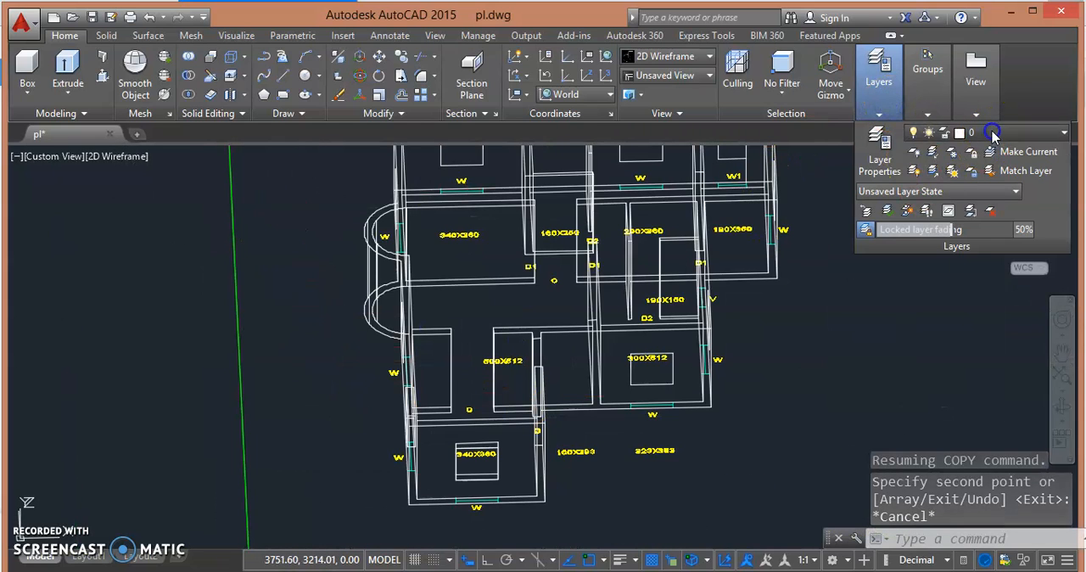
{"action": "left_click", "coordinate": [992, 135]}
{"action": "left_click", "coordinate": [916, 247]}
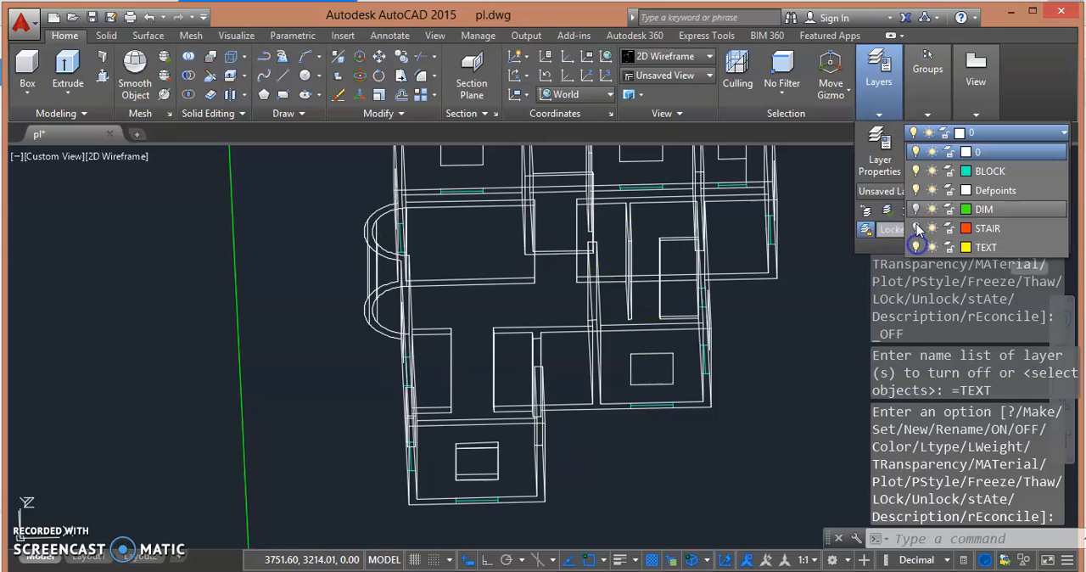
{"action": "left_click", "coordinate": [916, 172]}
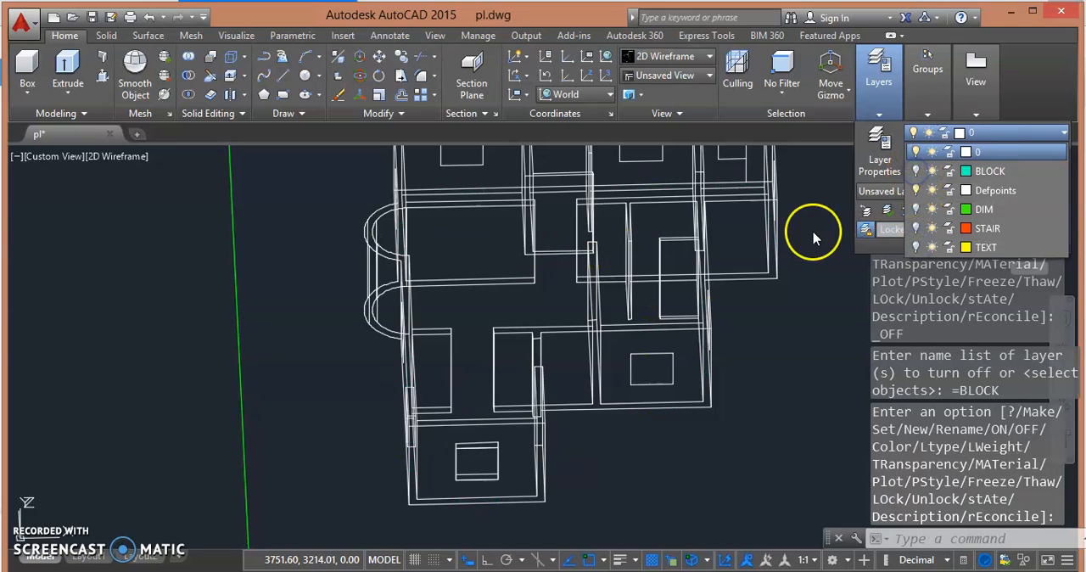
{"action": "left_click", "coordinate": [785, 380]}
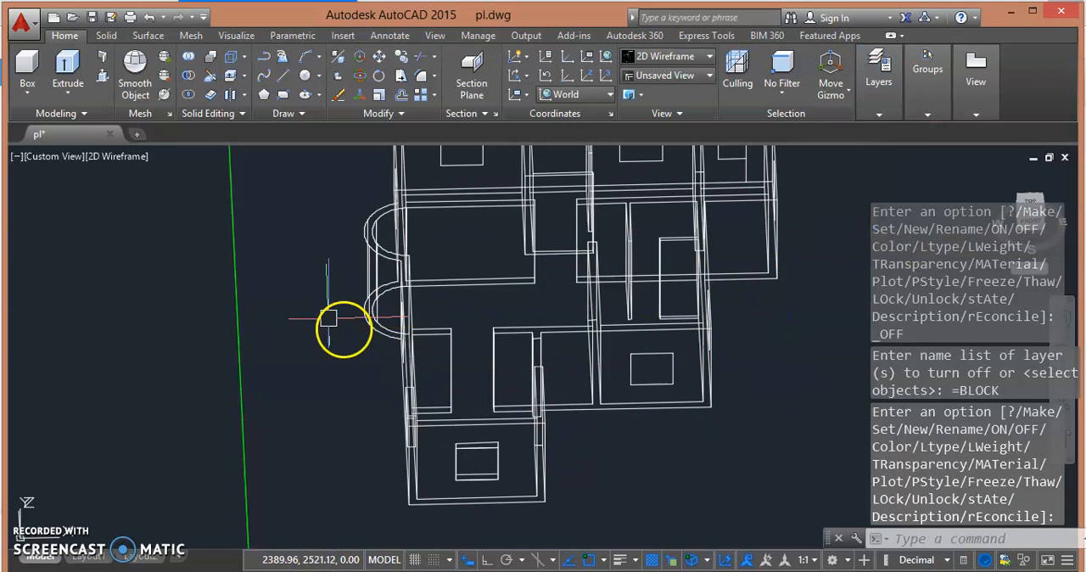
- Display the whole house model in the Conceptual visual style
{"action": "middle_click_drag", "start_coordinate": [350, 323], "coordinate": [442, 322], "text": "shift"}
{"action": "scroll", "coordinate": [507, 316], "scroll_direction": "up", "scroll_amount": 5}
{"action": "middle_click_drag", "start_coordinate": [556, 358], "coordinate": [495, 395]}
{"action": "scroll", "coordinate": [496, 396], "scroll_direction": "down", "scroll_amount": 2}
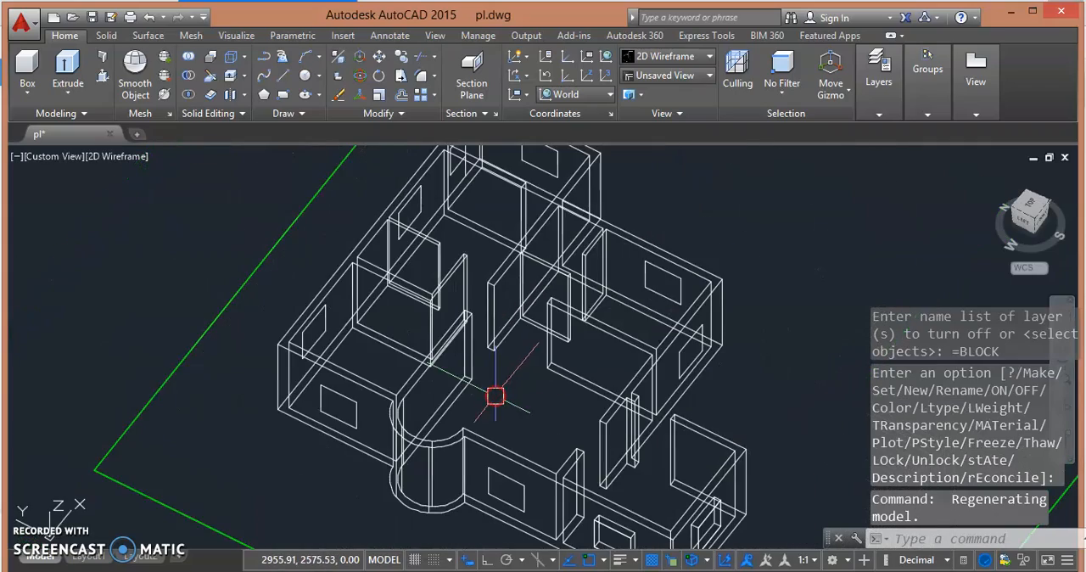
{"action": "scroll", "coordinate": [348, 306], "scroll_direction": "down", "scroll_amount": 3}
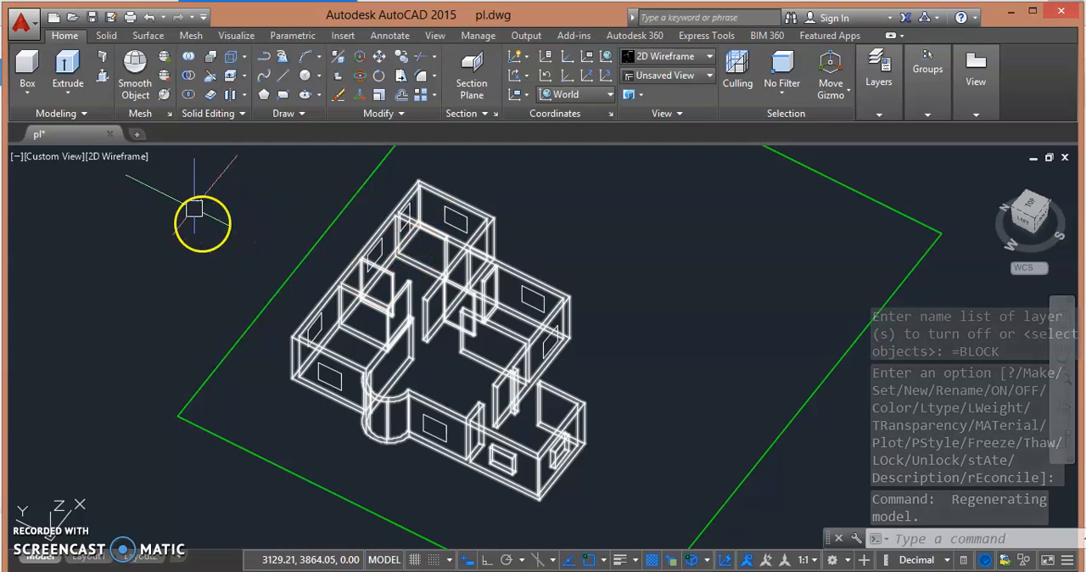
{"action": "left_click", "coordinate": [119, 156]}
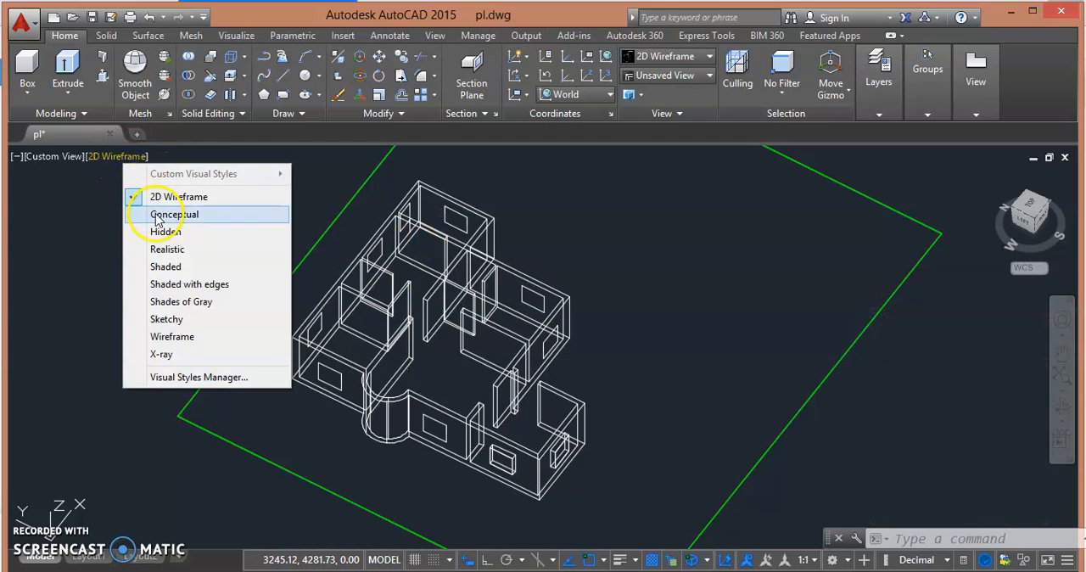
{"action": "left_click", "coordinate": [161, 214]}
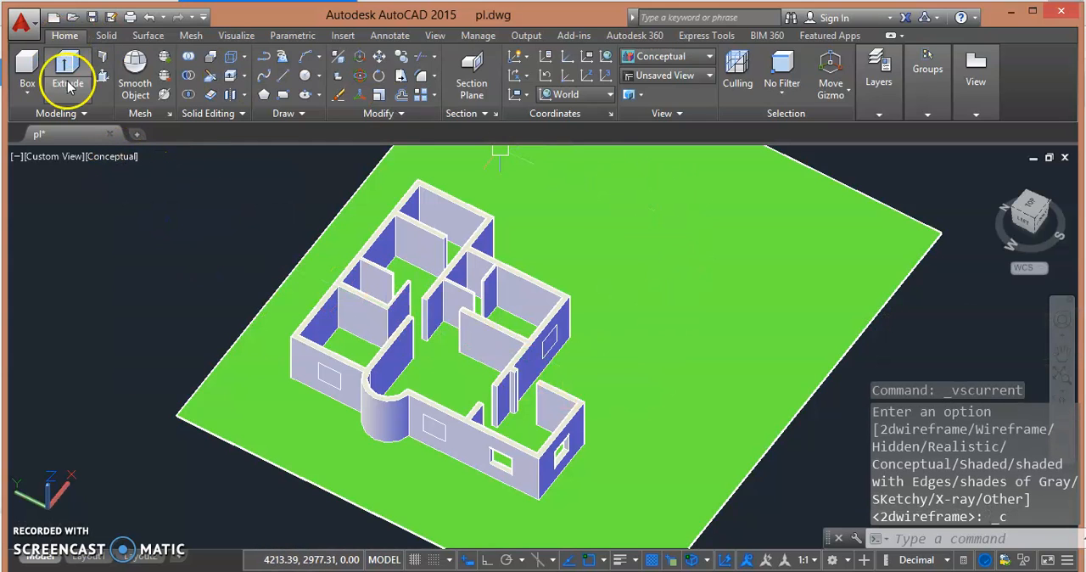
- Presspull the window outline between the curved bay and the existing window opening about 153 inward to cut through the wall
{"action": "left_click", "coordinate": [99, 79]}
{"action": "scroll", "coordinate": [220, 364], "scroll_direction": "up", "scroll_amount": 4}
{"action": "middle_click_drag", "start_coordinate": [195, 364], "coordinate": [114, 167]}
{"action": "scroll", "coordinate": [601, 393], "scroll_direction": "up", "scroll_amount": 2}
{"action": "scroll", "coordinate": [584, 317], "scroll_direction": "up", "scroll_amount": 2}
{"action": "scroll", "coordinate": [591, 282], "scroll_direction": "up", "scroll_amount": 1}
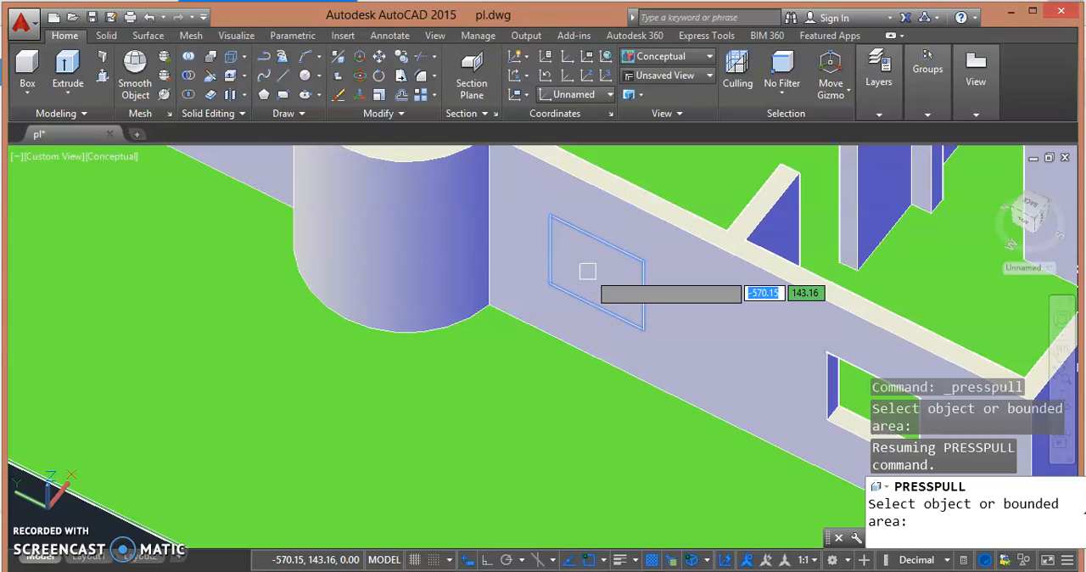
{"action": "left_click", "coordinate": [599, 242]}
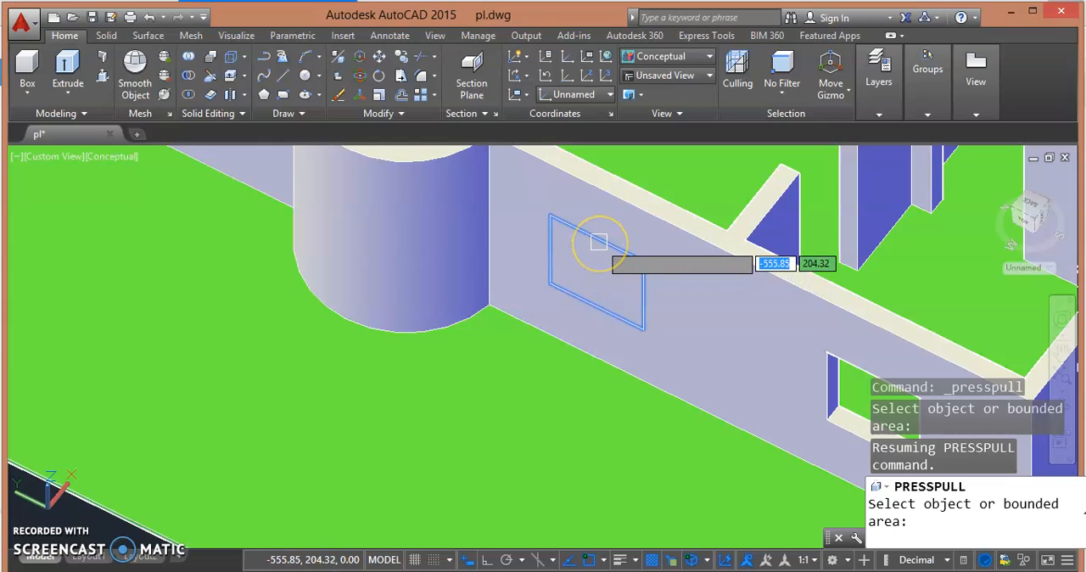
{"action": "left_click", "coordinate": [594, 262]}
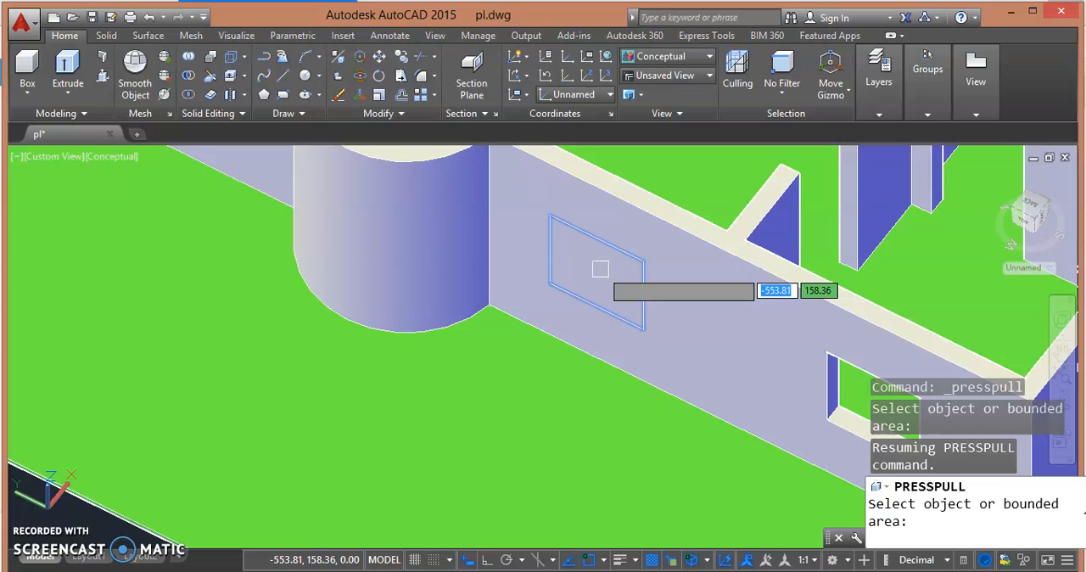
{"action": "left_click", "coordinate": [600, 269]}
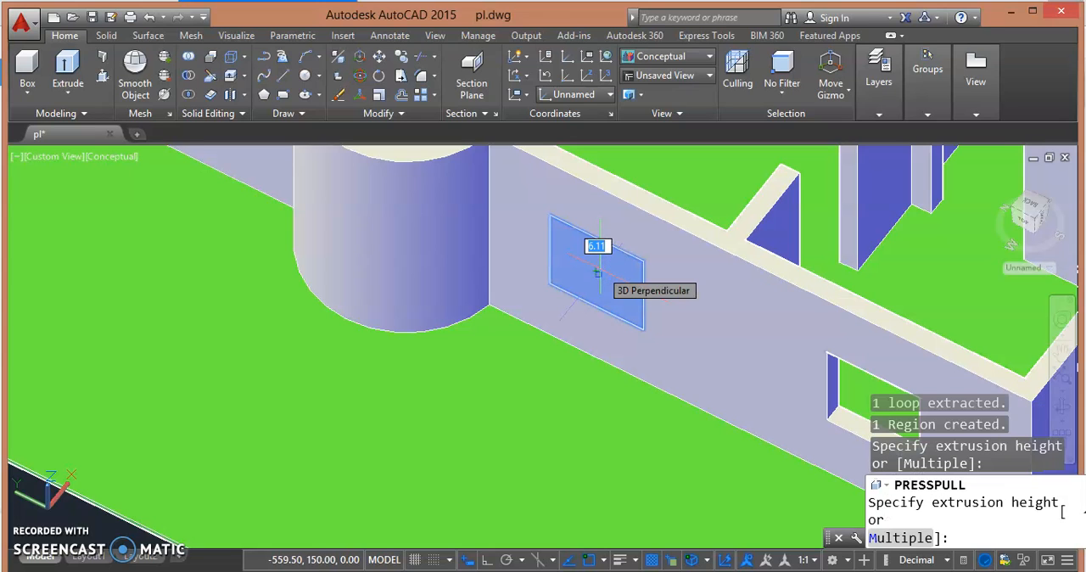
{"action": "left_click", "coordinate": [676, 181]}
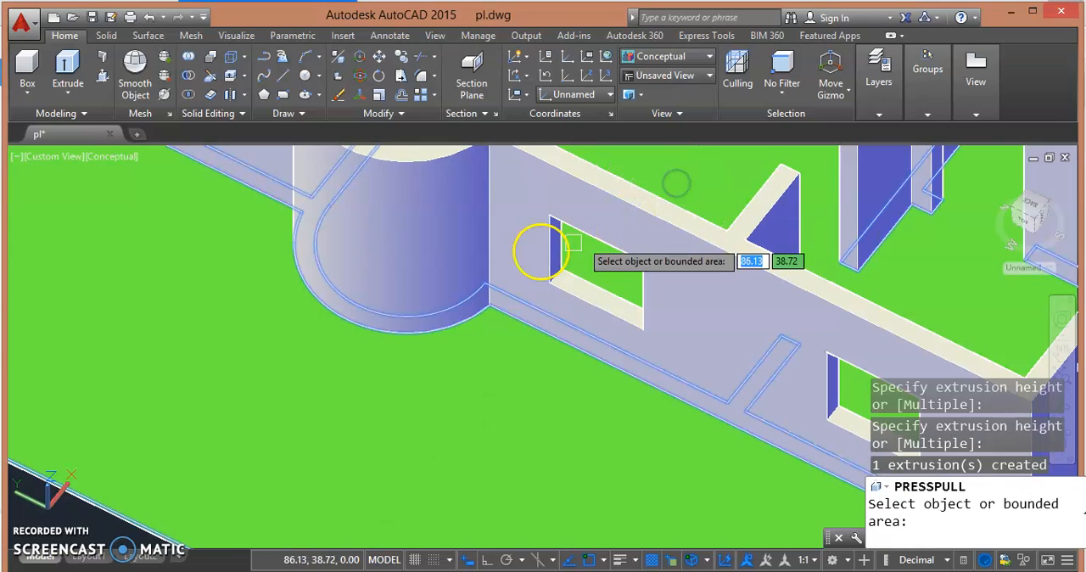
- Presspull the window outline on the other side of the curved bay, near the house corner, inward through the wall
{"action": "scroll", "coordinate": [246, 323], "scroll_direction": "down", "scroll_amount": 5}
{"action": "middle_click_drag", "start_coordinate": [235, 310], "coordinate": [367, 278], "text": "shift"}
{"action": "scroll", "coordinate": [348, 305], "scroll_direction": "up", "scroll_amount": 6}
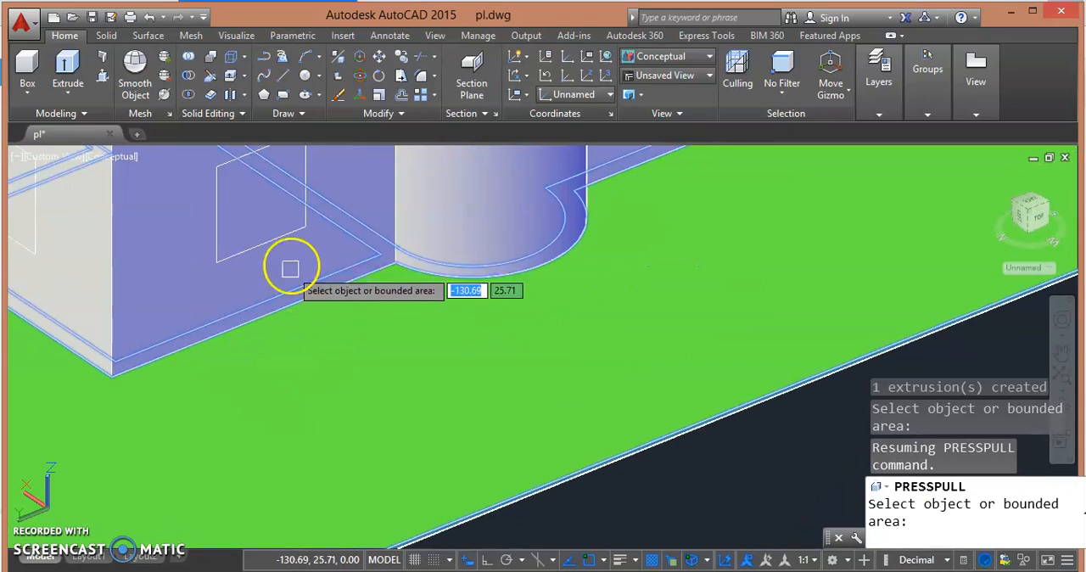
{"action": "left_click", "coordinate": [253, 201]}
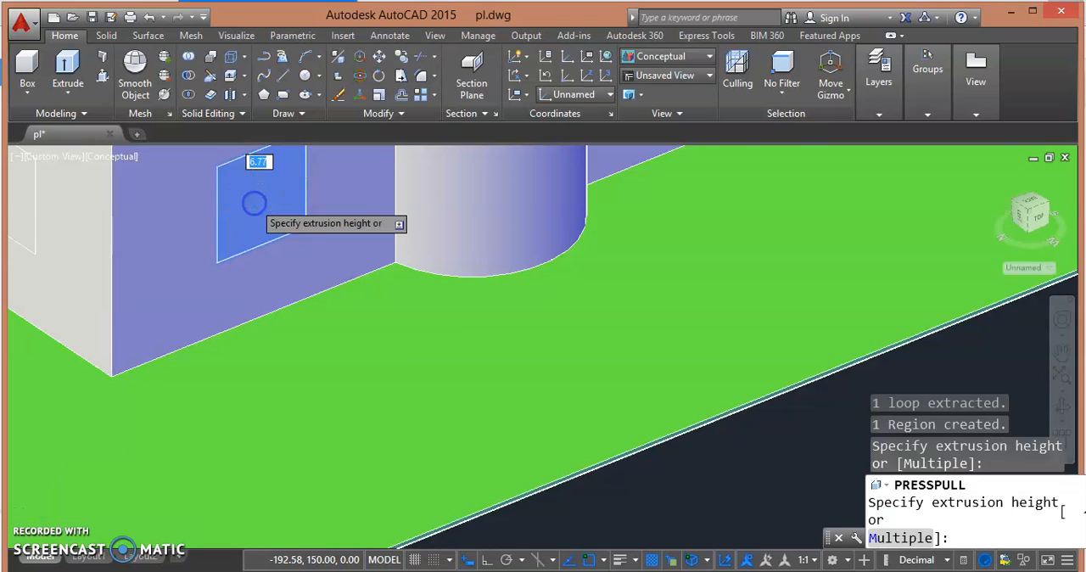
{"action": "scroll", "coordinate": [313, 364], "scroll_direction": "down", "scroll_amount": 4}
{"action": "middle_click_drag", "start_coordinate": [313, 364], "coordinate": [352, 414]}
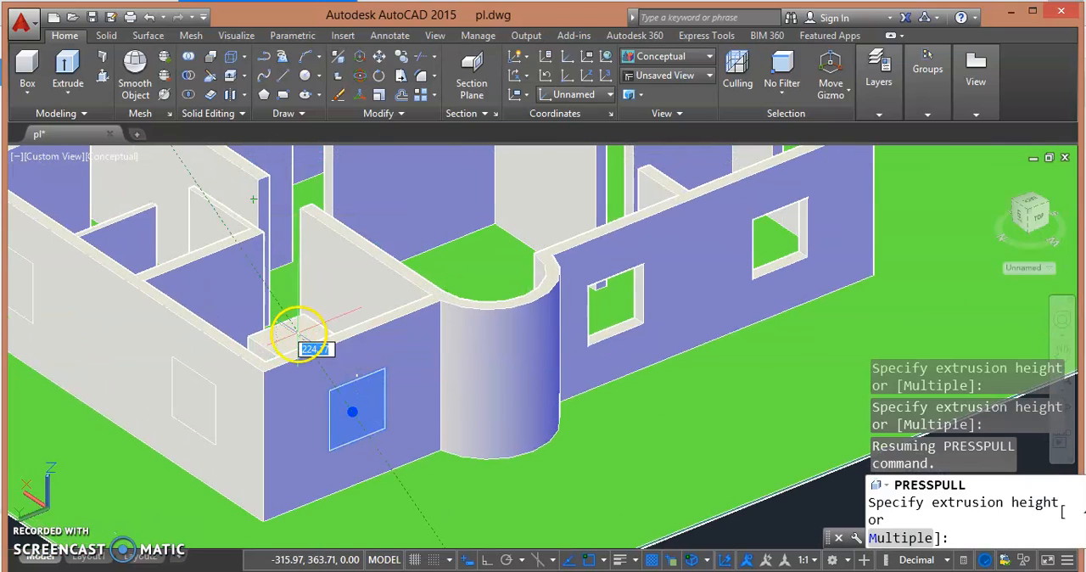
{"action": "left_click", "coordinate": [295, 336]}
- Presspull the two larger window outlines on the long back wall inward to cut their openings
{"action": "middle_click_drag", "start_coordinate": [170, 414], "coordinate": [266, 425], "text": "shift"}
{"action": "left_click", "coordinate": [491, 428]}
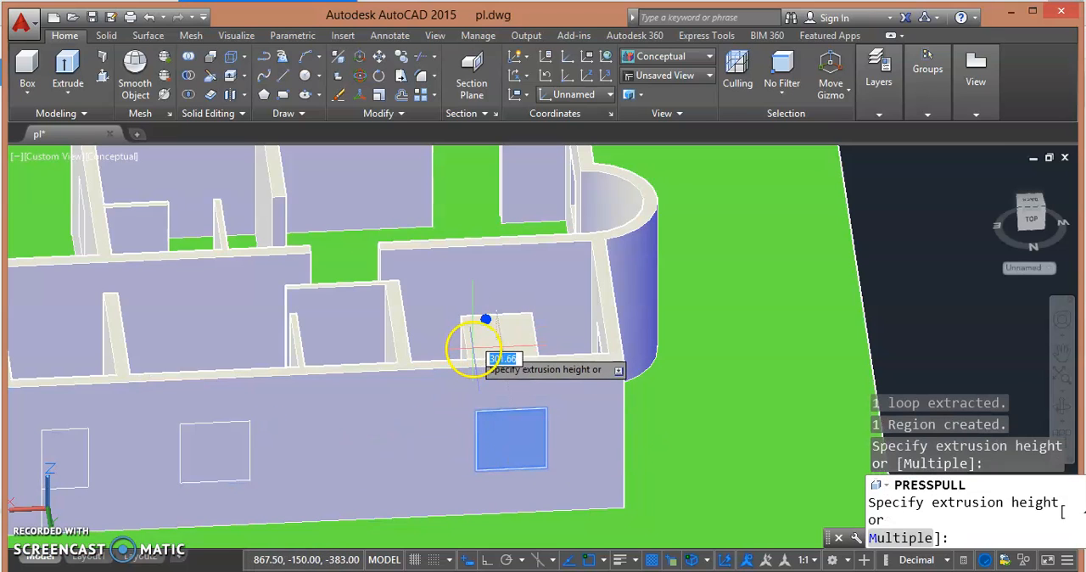
{"action": "left_click", "coordinate": [475, 348]}
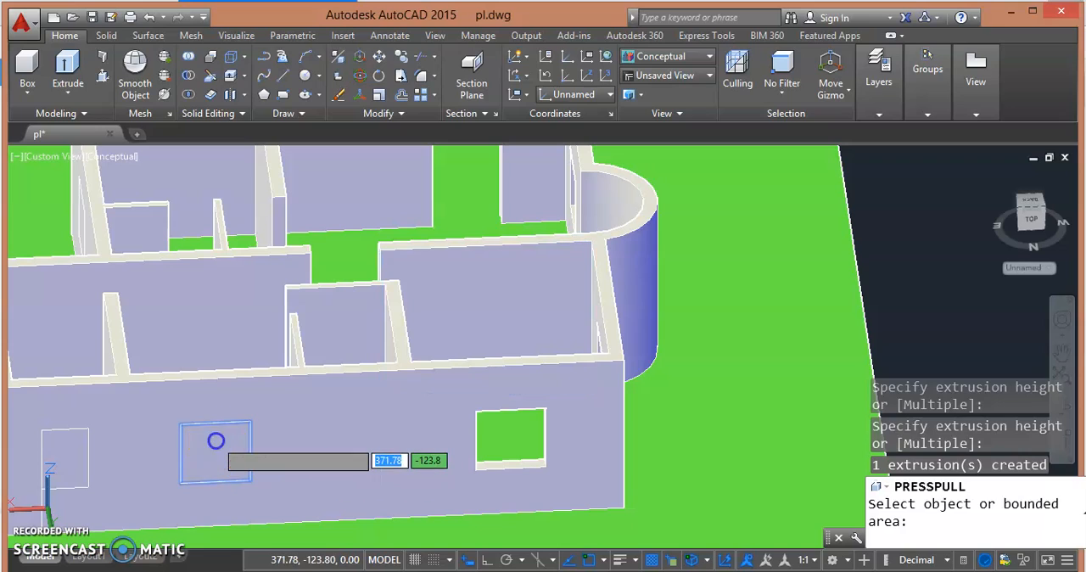
{"action": "left_click", "coordinate": [218, 447]}
{"action": "middle_click_drag", "start_coordinate": [206, 337], "coordinate": [347, 381], "text": "shift"}
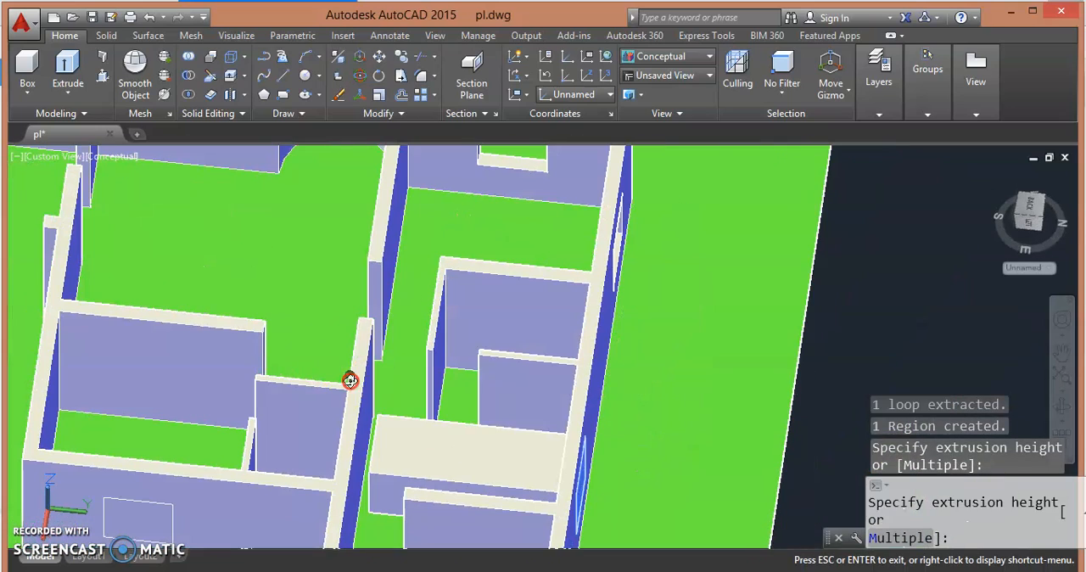
{"action": "left_click", "coordinate": [495, 458]}
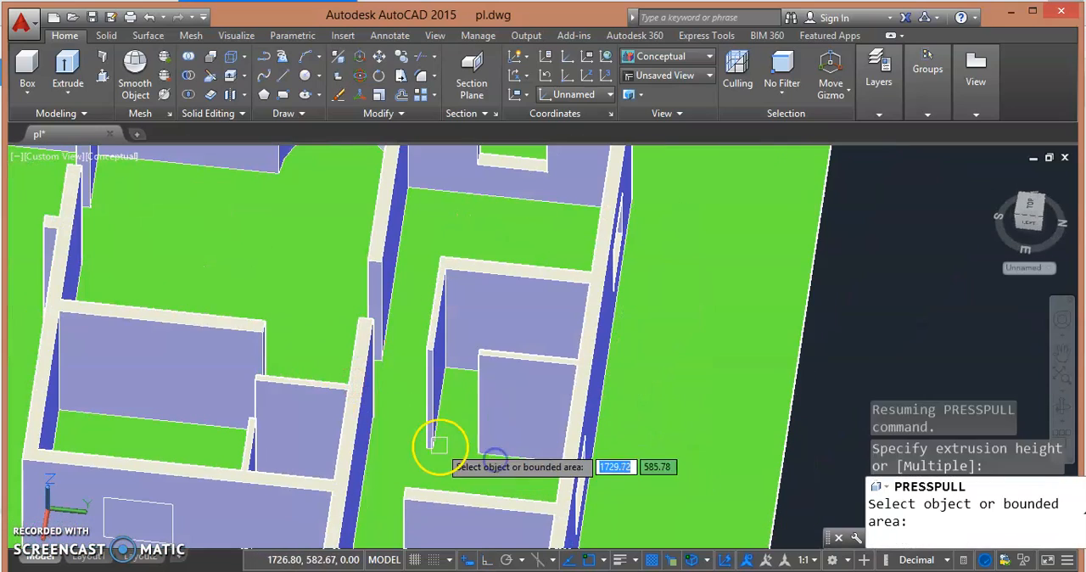
- Presspull the narrow W1 outline at the back wall's far end and the outline on the adjoining end wall inward through their walls
{"action": "middle_click_drag", "start_coordinate": [438, 446], "coordinate": [327, 215]}
{"action": "scroll", "coordinate": [501, 425], "scroll_direction": "up", "scroll_amount": 5}
{"action": "scroll", "coordinate": [502, 424], "scroll_direction": "down", "scroll_amount": 5}
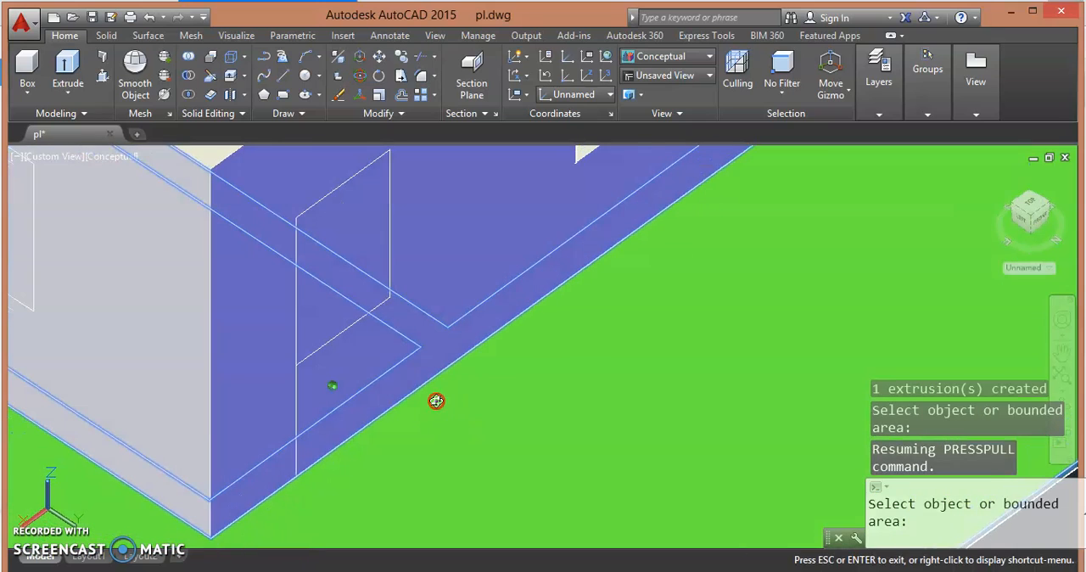
{"action": "scroll", "coordinate": [351, 281], "scroll_direction": "up", "scroll_amount": 2}
{"action": "left_click", "coordinate": [323, 275]}
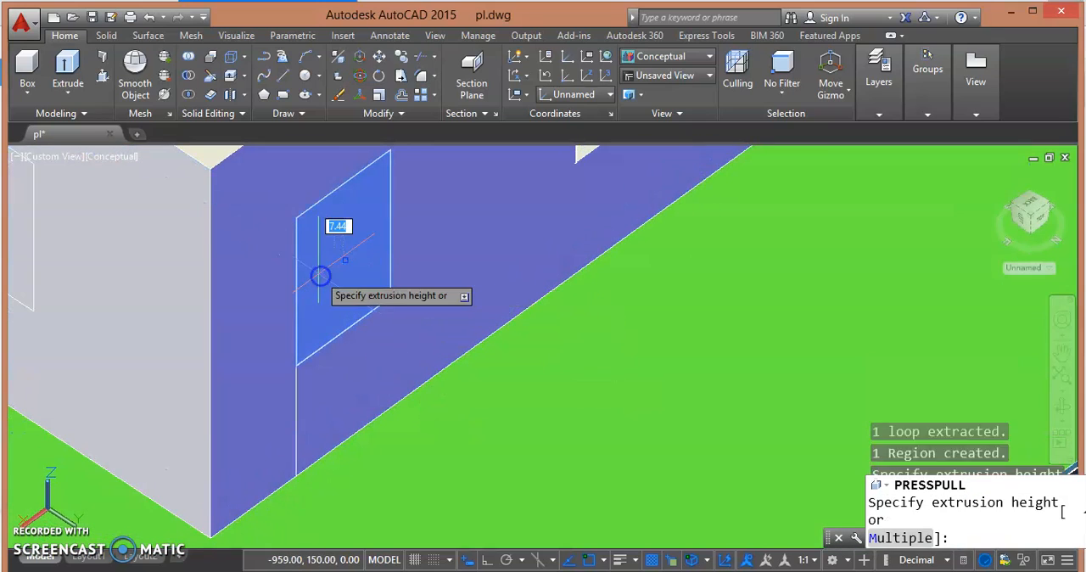
{"action": "scroll", "coordinate": [326, 280], "scroll_direction": "down", "scroll_amount": 3}
{"action": "scroll", "coordinate": [333, 297], "scroll_direction": "up", "scroll_amount": 3}
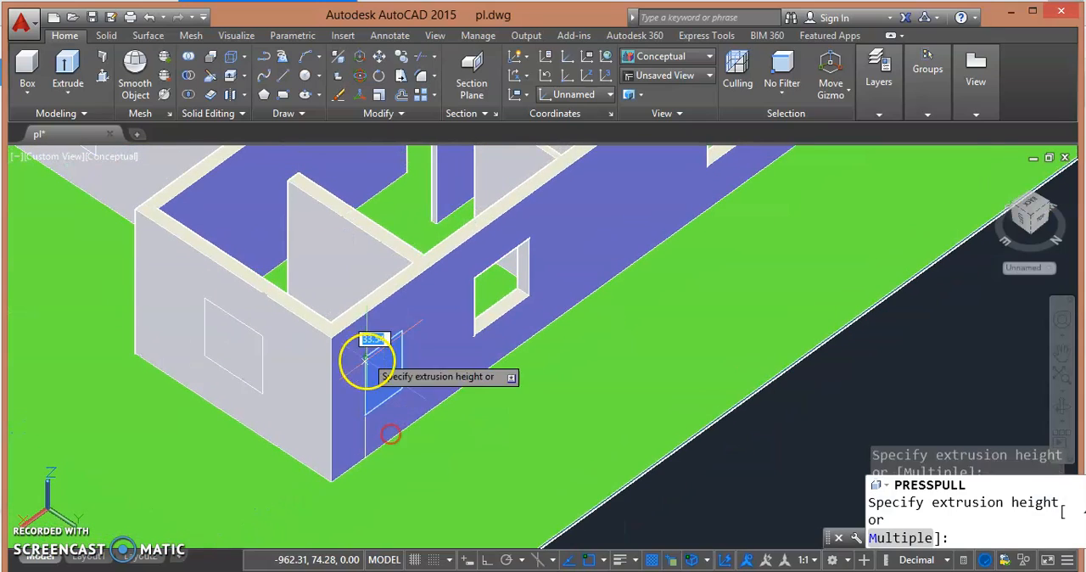
{"action": "left_click", "coordinate": [326, 301]}
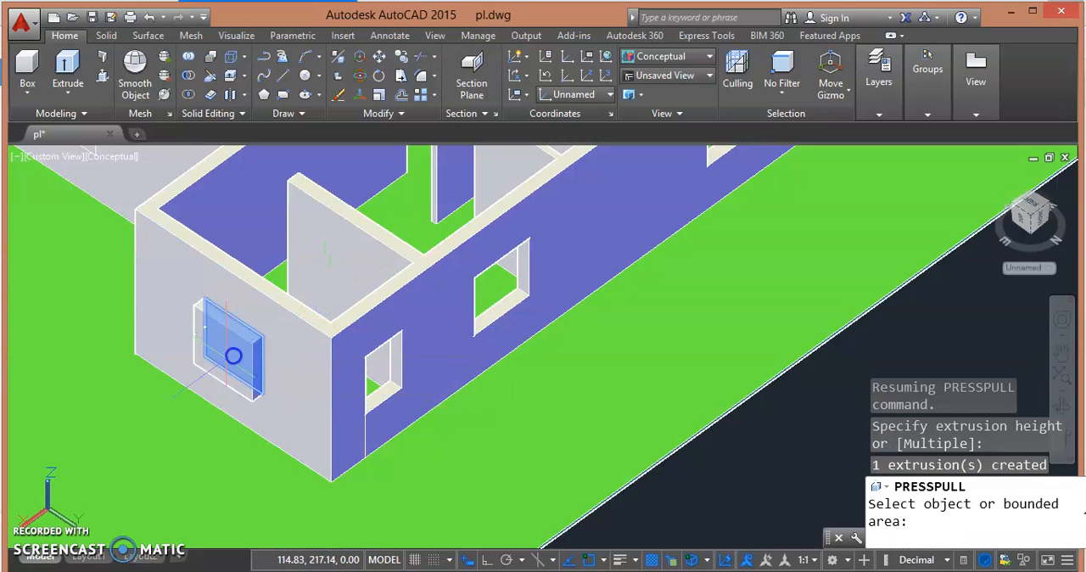
{"action": "left_click", "coordinate": [233, 351]}
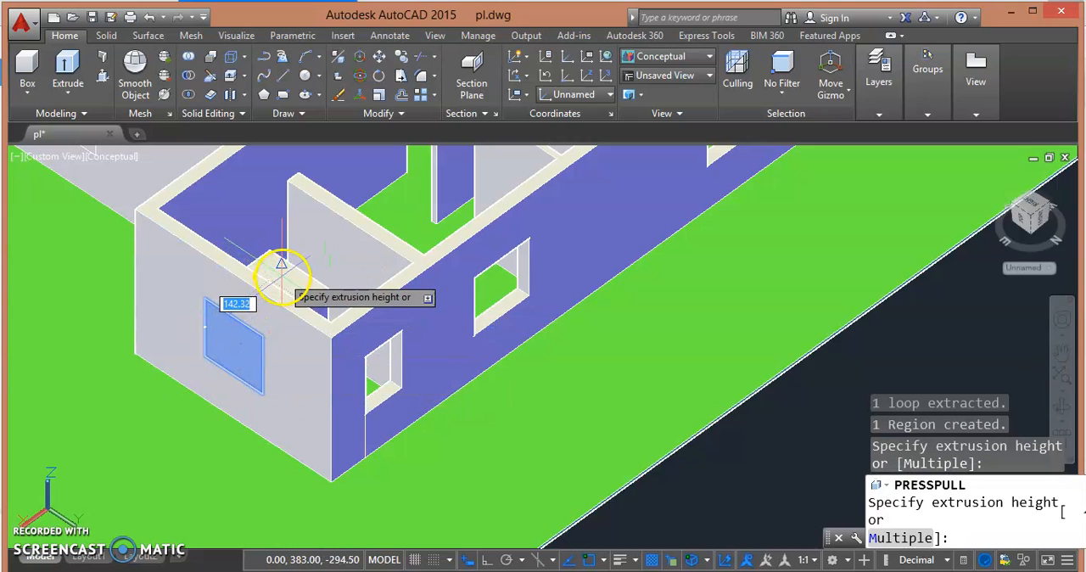
{"action": "left_click", "coordinate": [281, 273]}
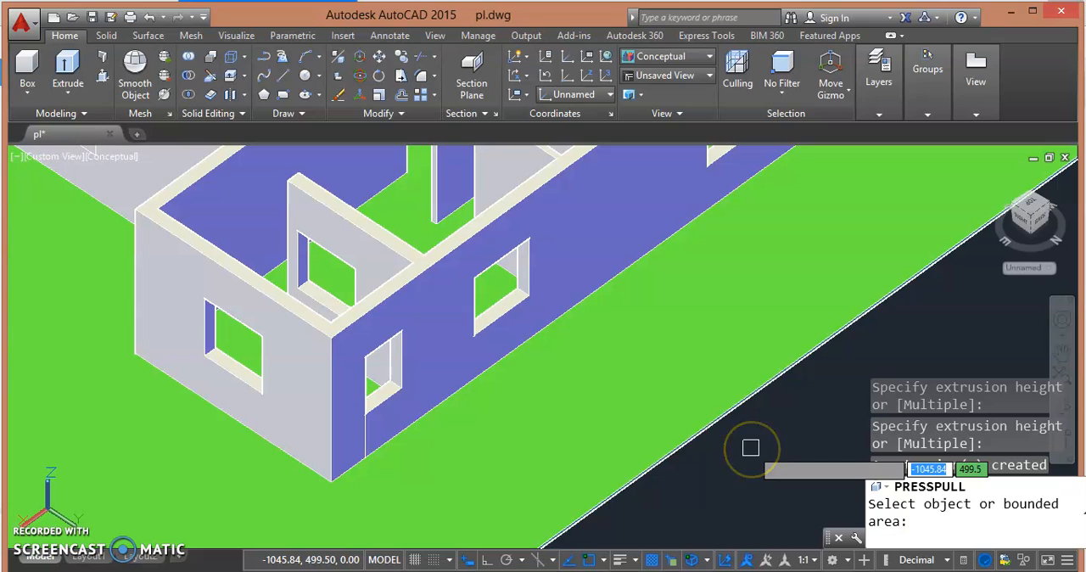
- Leave Presspull, undo the grouped window cuts and redo them
{"action": "key", "text": "ctrl+z"}
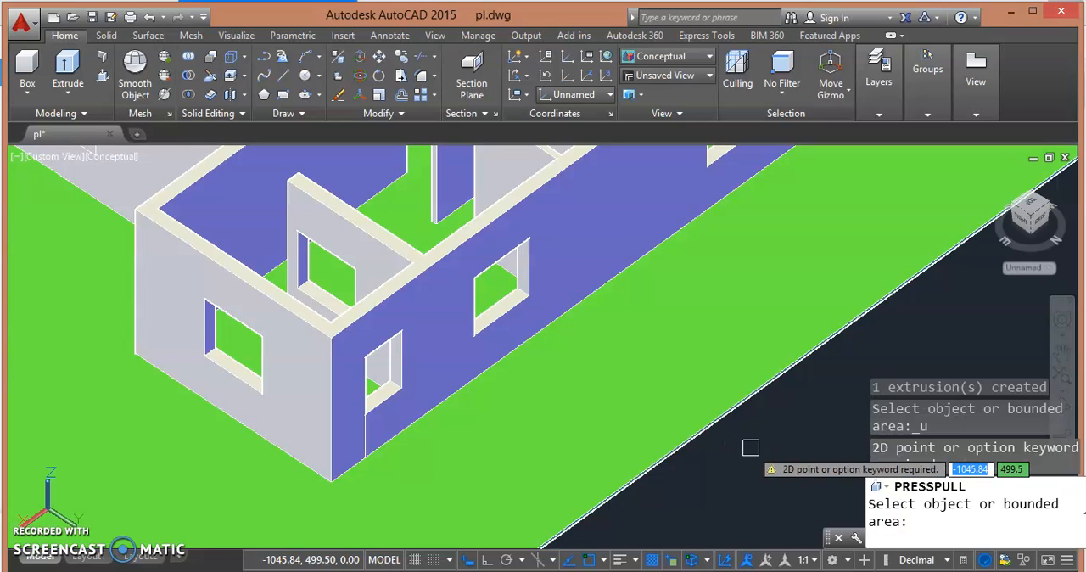
{"action": "key", "text": "Return"}
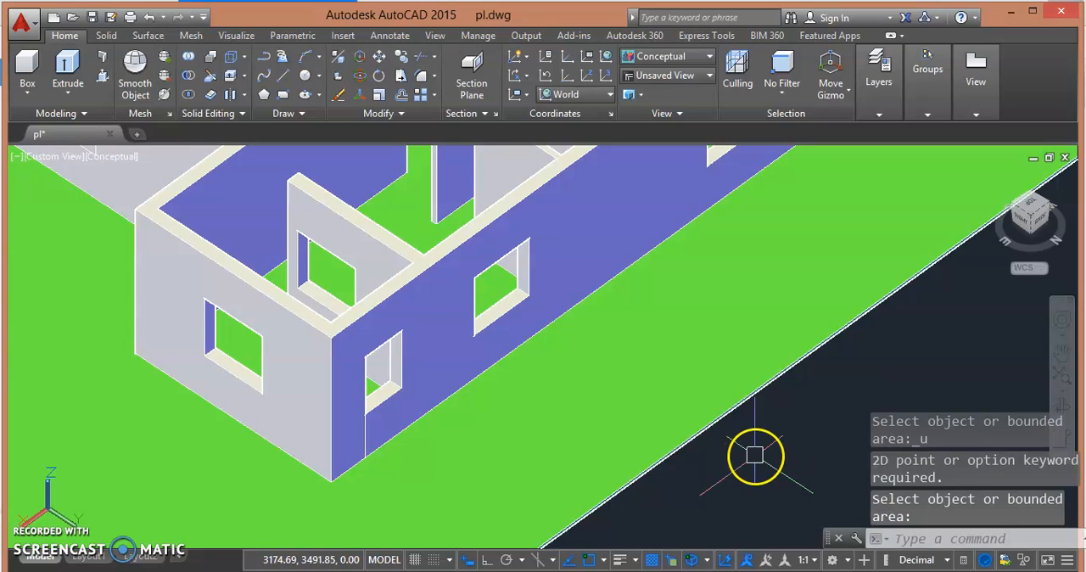
{"action": "scroll", "coordinate": [755, 457], "scroll_direction": "down", "scroll_amount": 5}
{"action": "key", "text": "ctrl+z"}
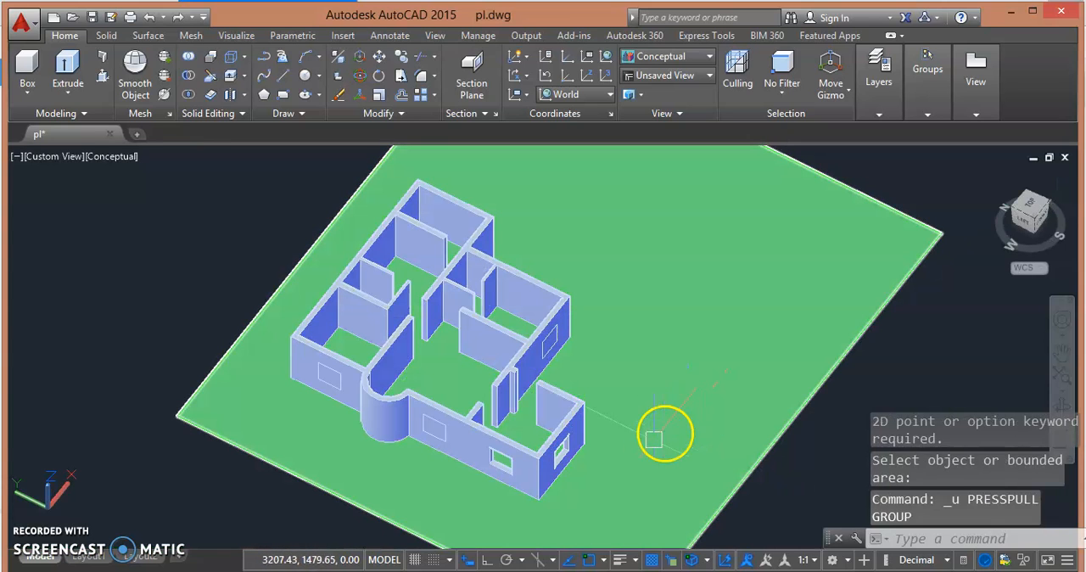
{"action": "key", "text": "ctrl+y"}
{"action": "scroll", "coordinate": [665, 447], "scroll_direction": "up", "scroll_amount": 5}
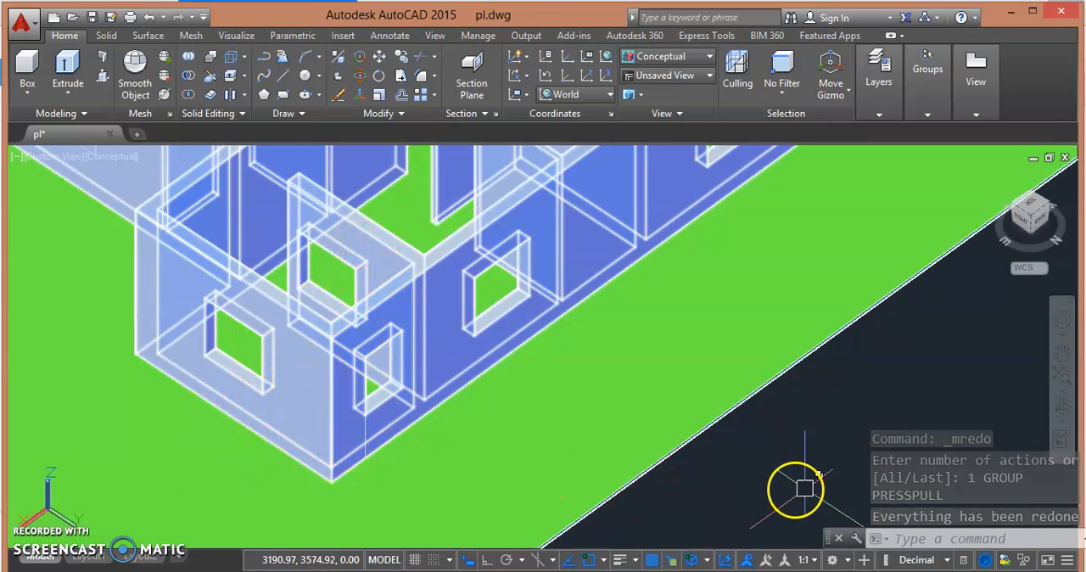
- Delete the leftover vertical line on the wall below the narrow window opening near the house corner
{"action": "middle_click_drag", "start_coordinate": [750, 464], "coordinate": [780, 480]}
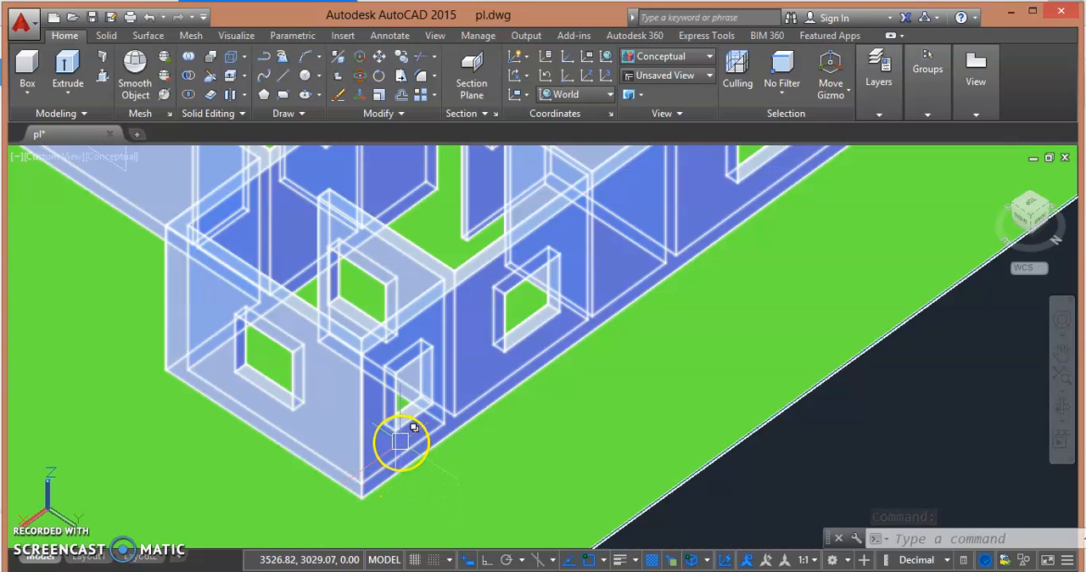
{"action": "left_click", "coordinate": [400, 440]}
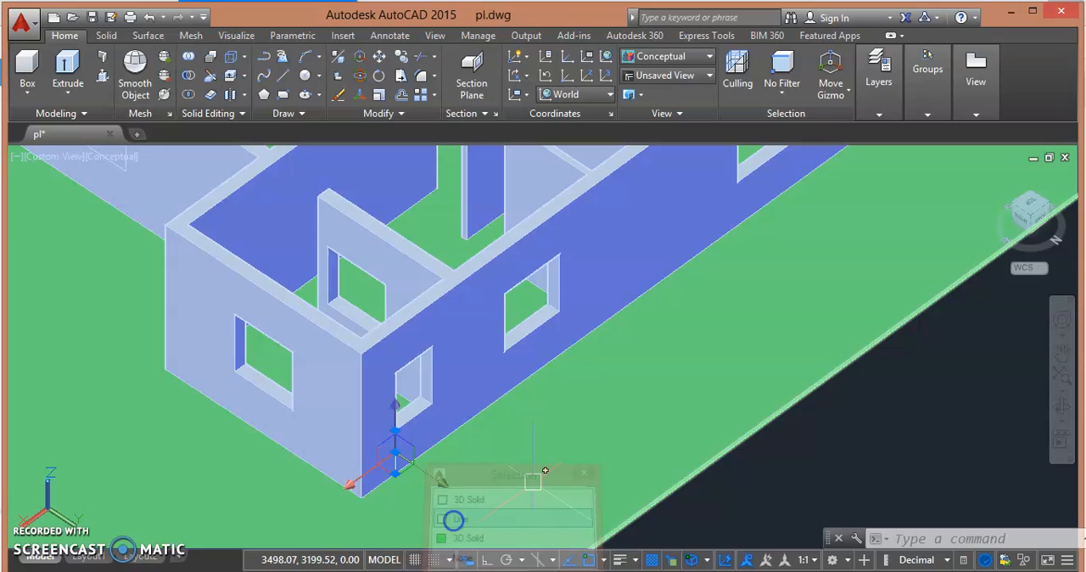
{"action": "left_click", "coordinate": [454, 518]}
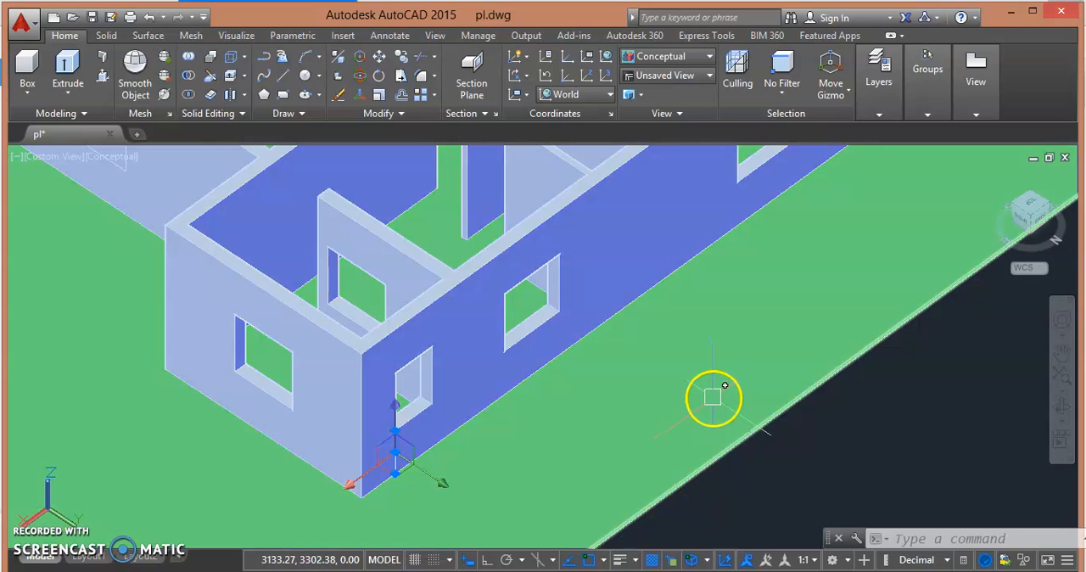
{"action": "key", "text": "Delete"}
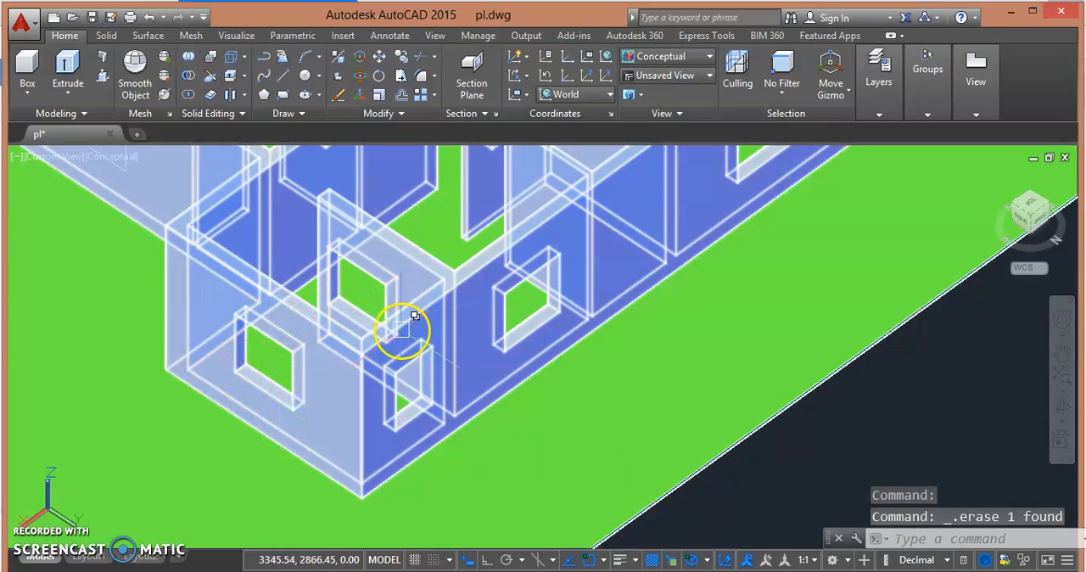
{"action": "scroll", "coordinate": [415, 316], "scroll_direction": "up", "scroll_amount": 5}
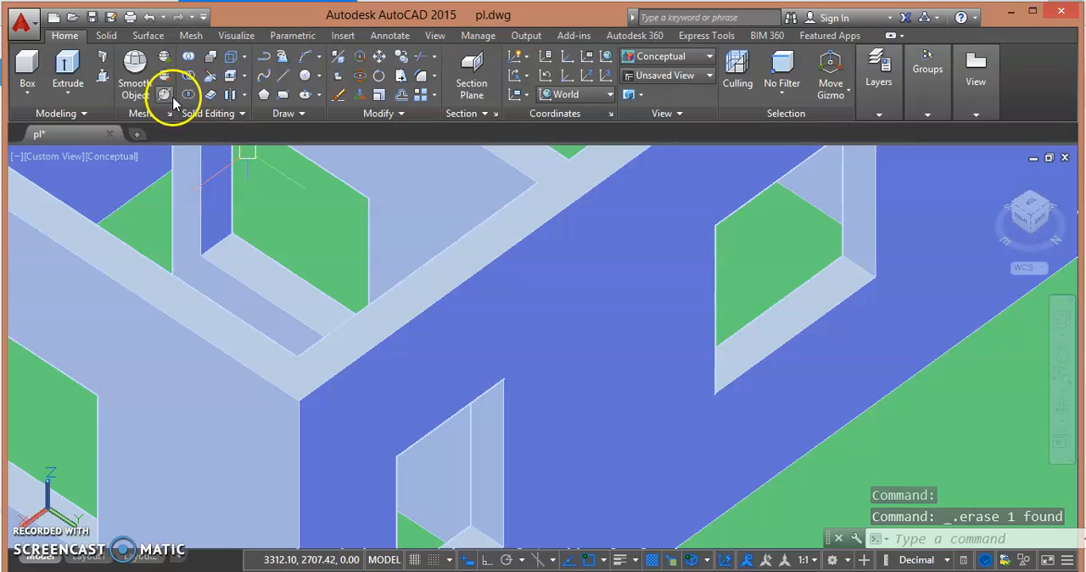
{"action": "left_click", "coordinate": [101, 76]}
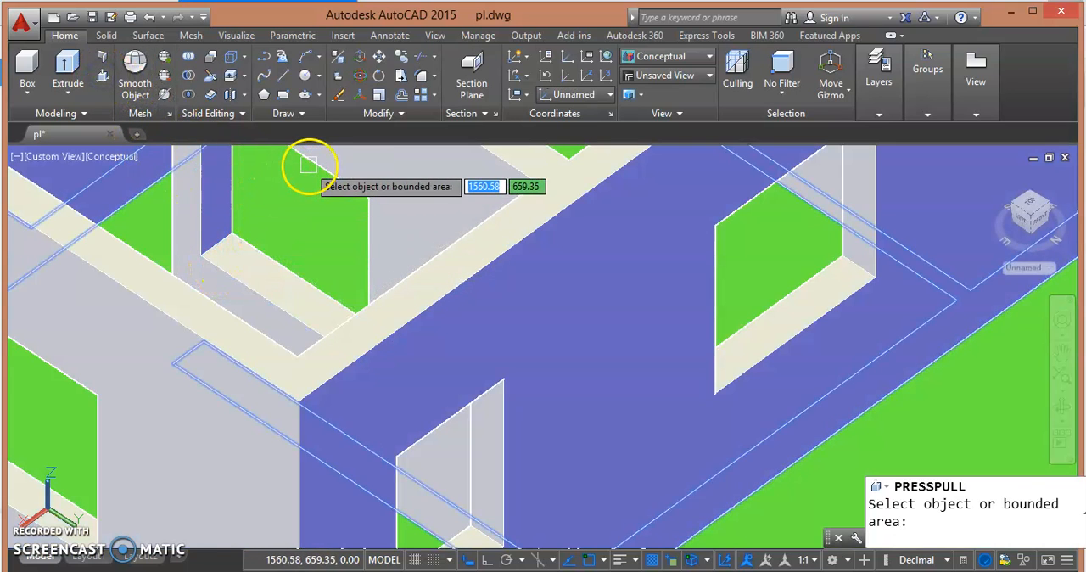
{"action": "key", "text": "Escape"}
{"action": "middle_click_drag", "start_coordinate": [209, 261], "coordinate": [517, 281], "text": "shift"}
{"action": "middle_click_drag", "start_coordinate": [629, 238], "coordinate": [446, 198]}
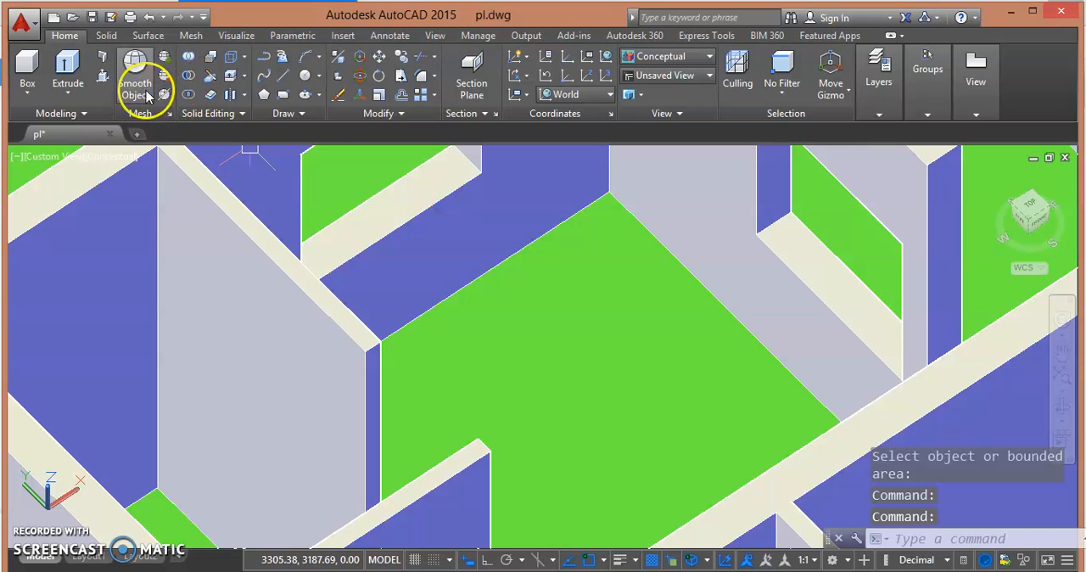
{"action": "left_click", "coordinate": [102, 76]}
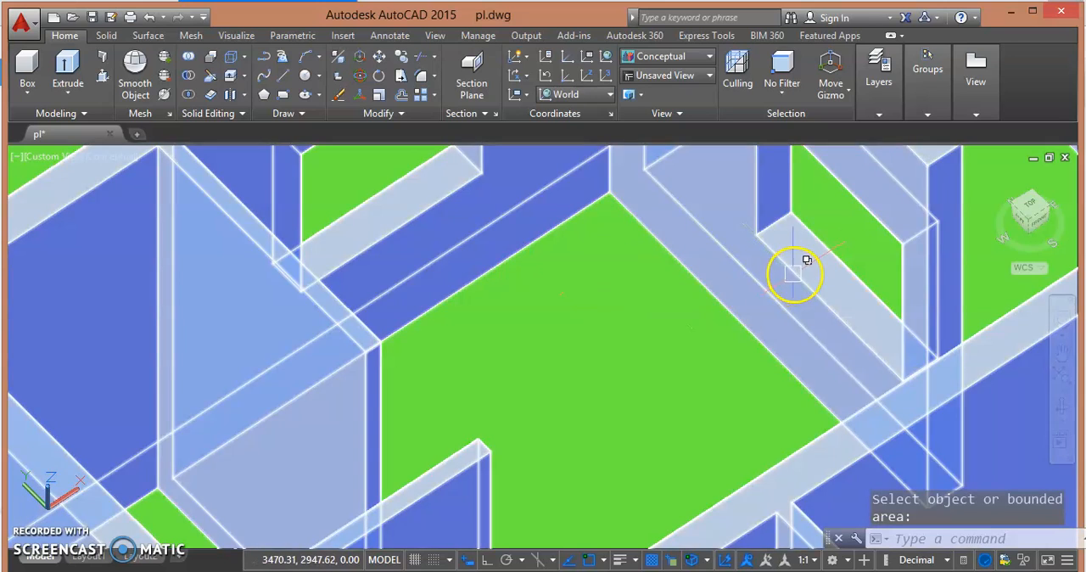
{"action": "mouse_move", "coordinate": [697, 297]}
{"action": "middle_mouse_down", "text": "shift"}
{"action": "mouse_move", "coordinate": [673, 305]}
{"action": "mouse_move", "coordinate": [457, 263]}
{"action": "middle_mouse_up", "text": "shift"}
{"action": "middle_click_drag", "start_coordinate": [233, 354], "coordinate": [308, 346], "text": "shift"}
{"action": "scroll", "coordinate": [169, 382], "scroll_direction": "up", "scroll_amount": 8}
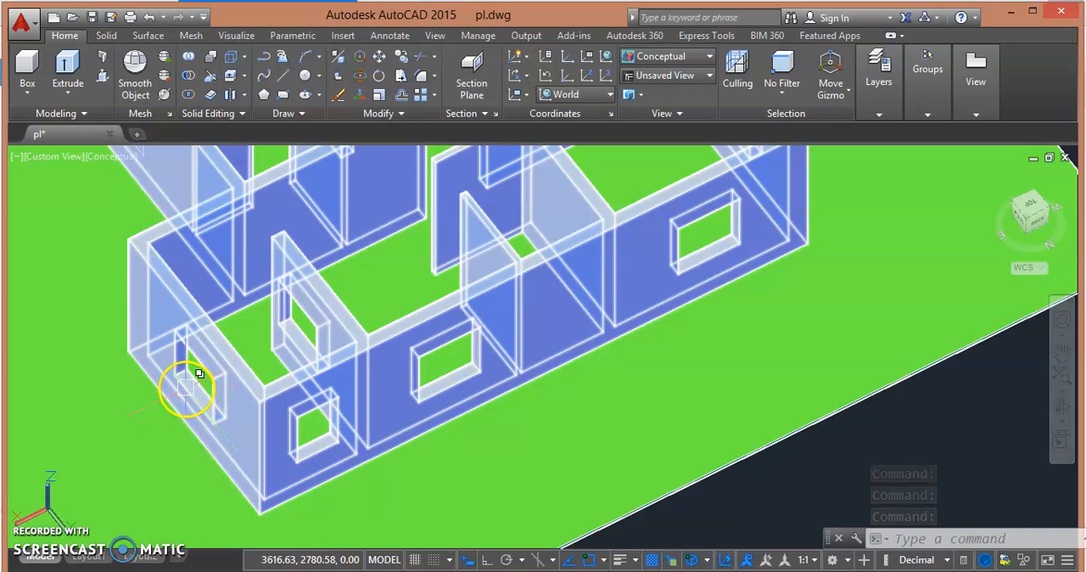
- Switch to the 2D Wireframe visual style and copy the end wall's window outline onto the matching opening in the interior partition
{"action": "left_click", "coordinate": [106, 157]}
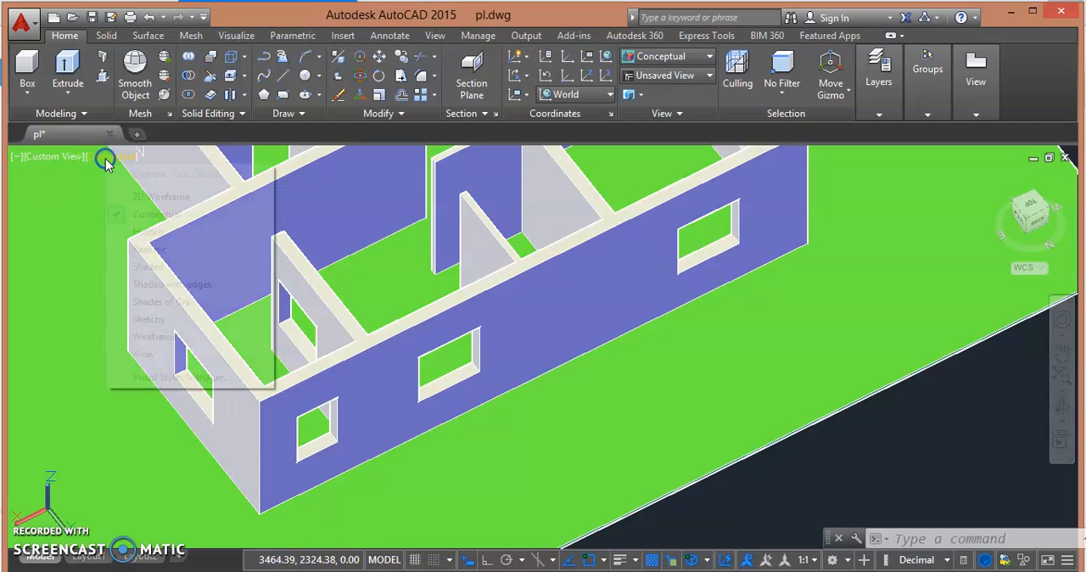
{"action": "left_click", "coordinate": [119, 195]}
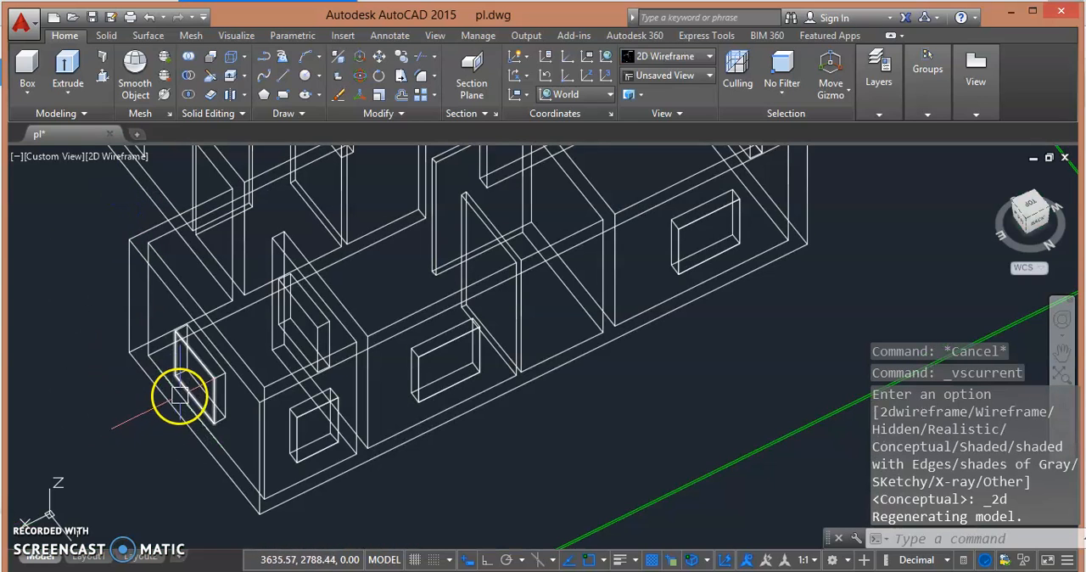
{"action": "left_click", "coordinate": [180, 391]}
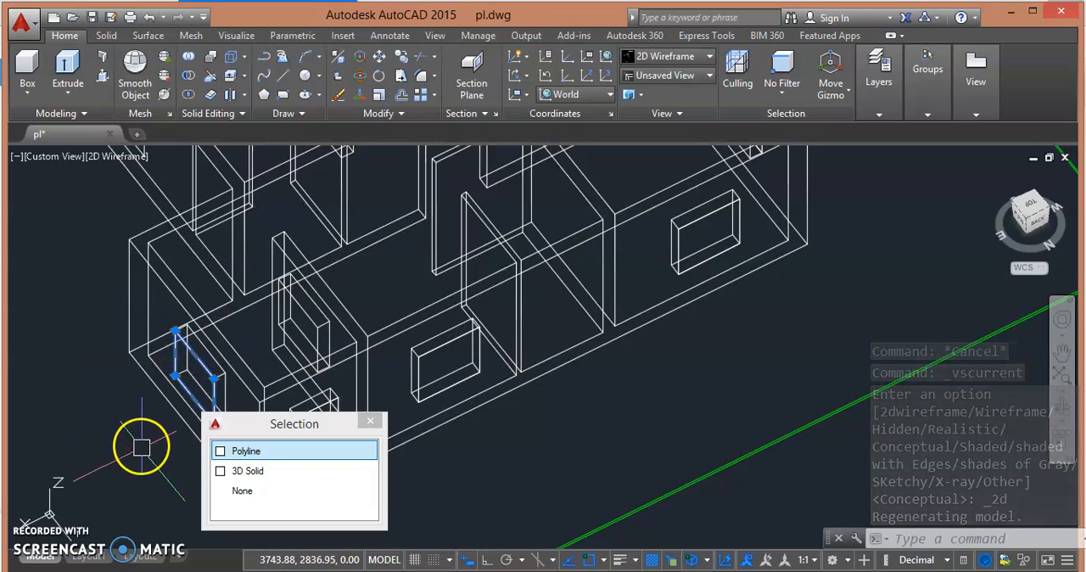
{"action": "left_click", "coordinate": [401, 57]}
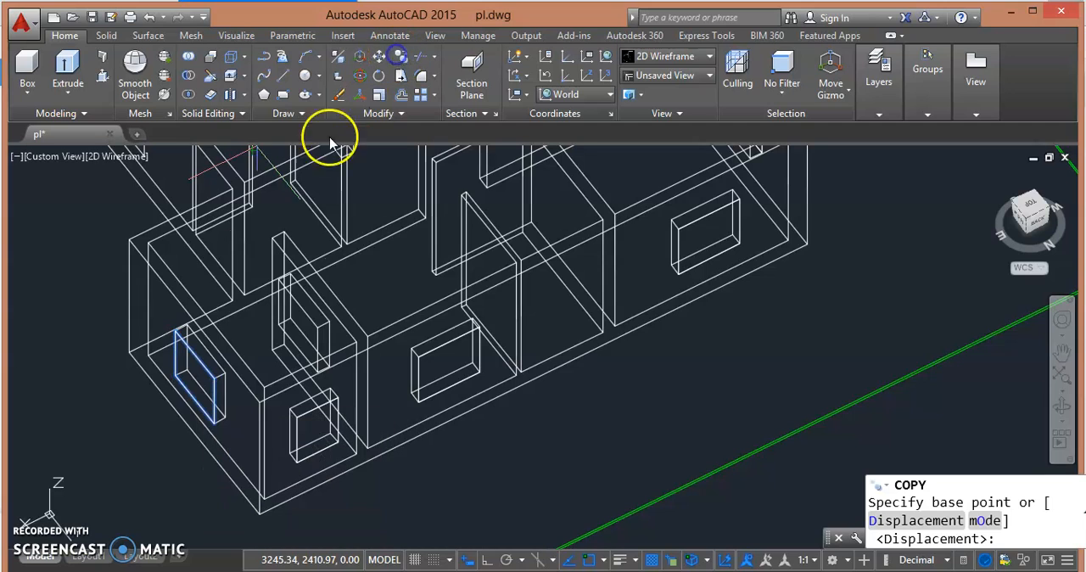
{"action": "left_click", "coordinate": [175, 378]}
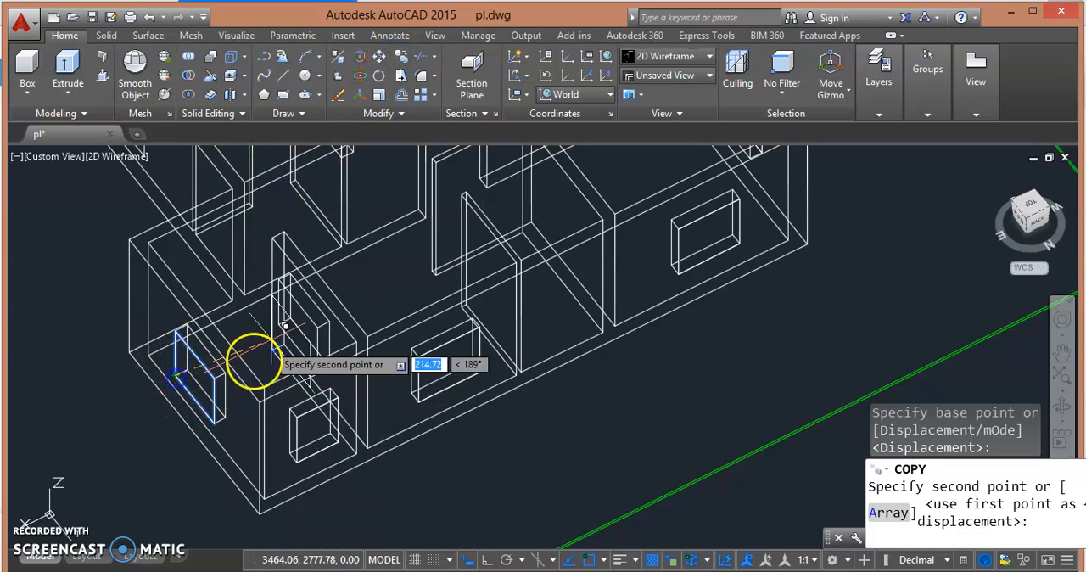
{"action": "left_click", "coordinate": [280, 325]}
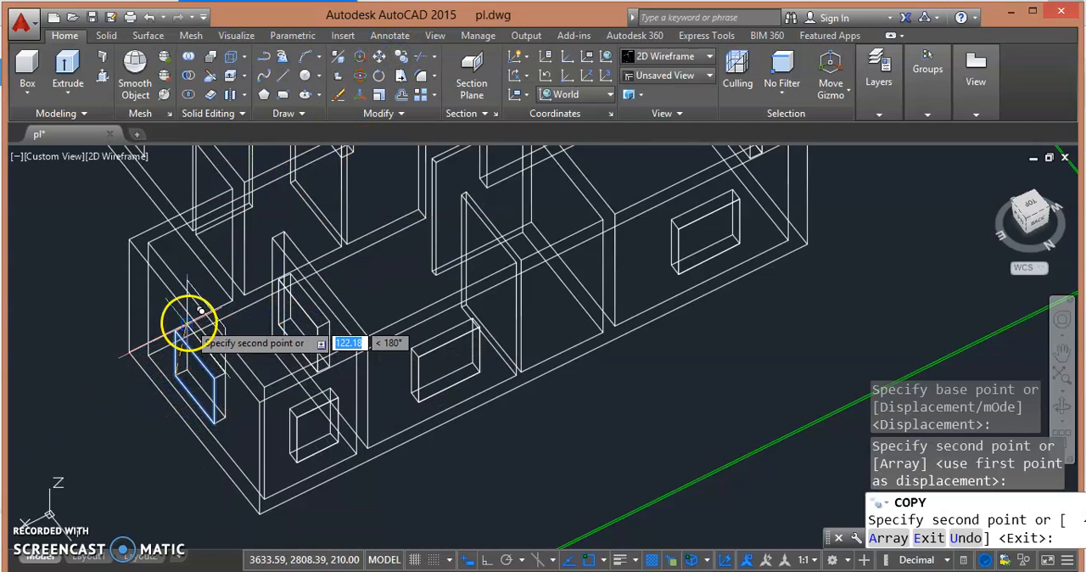
{"action": "key", "text": "Escape"}
- Extrude the copied window outline by 23 to fill the opening in the interior partition
{"action": "left_click", "coordinate": [64, 68]}
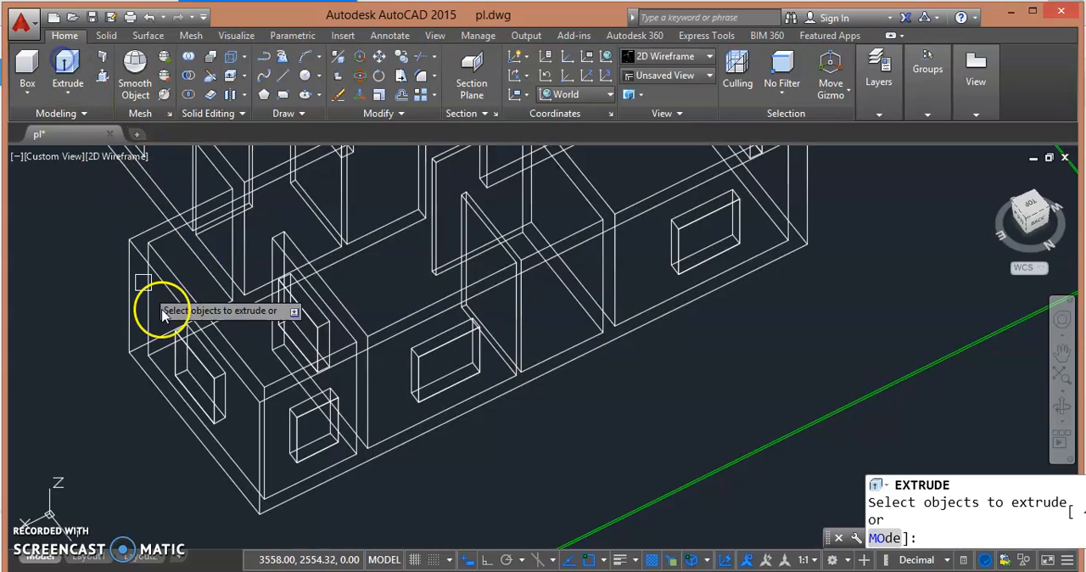
{"action": "left_click", "coordinate": [285, 306]}
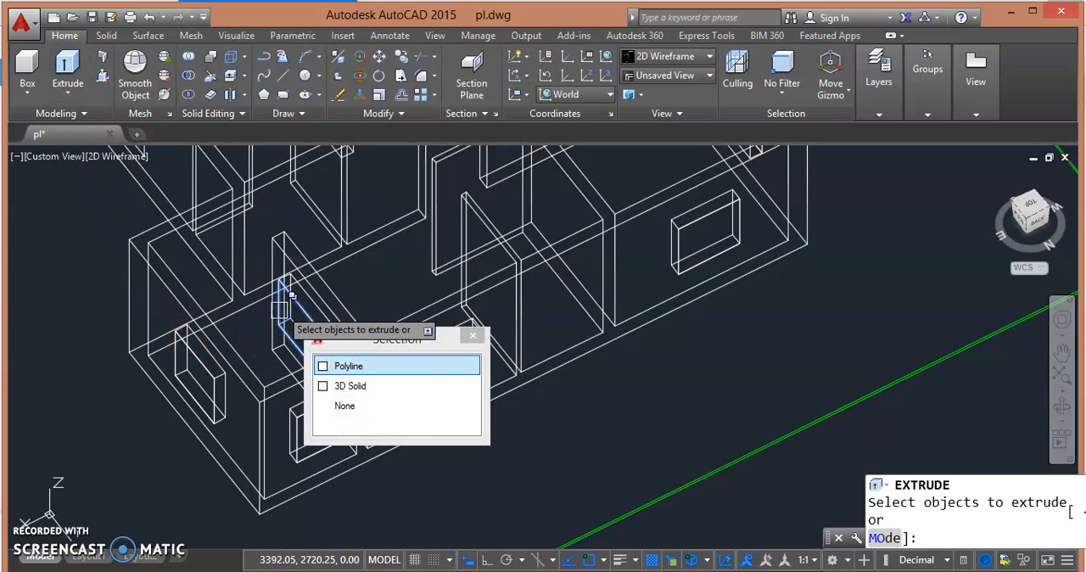
{"action": "left_click", "coordinate": [321, 361]}
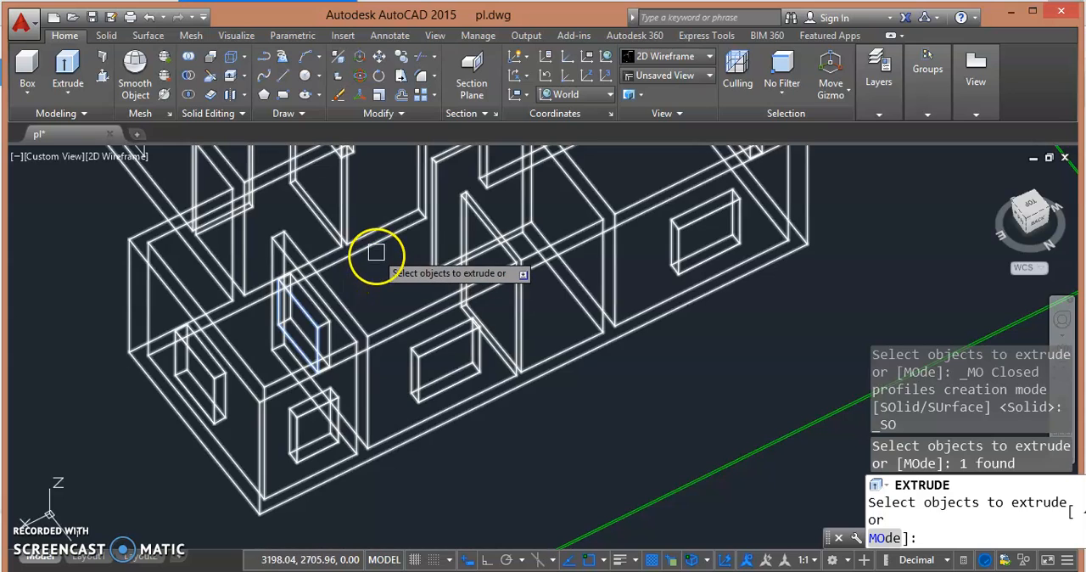
{"action": "key", "text": "Return"}
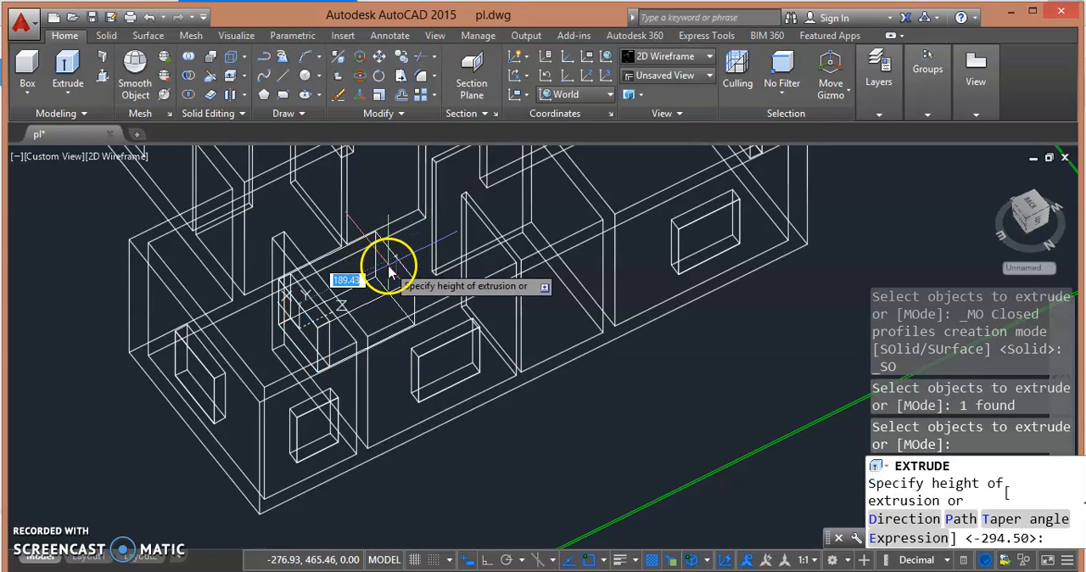
{"action": "key", "text": "Return"}
{"action": "key", "text": "Escape"}
{"action": "key", "text": "Escape"}
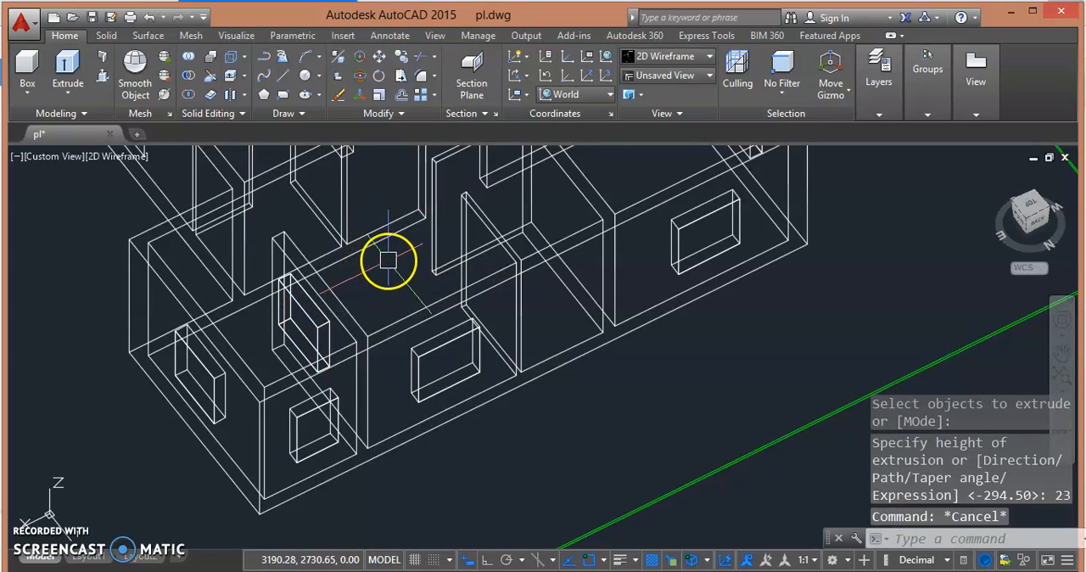
- Return to the Conceptual visual style and select the block that fills the interior partition's opening
{"action": "left_click", "coordinate": [111, 158]}
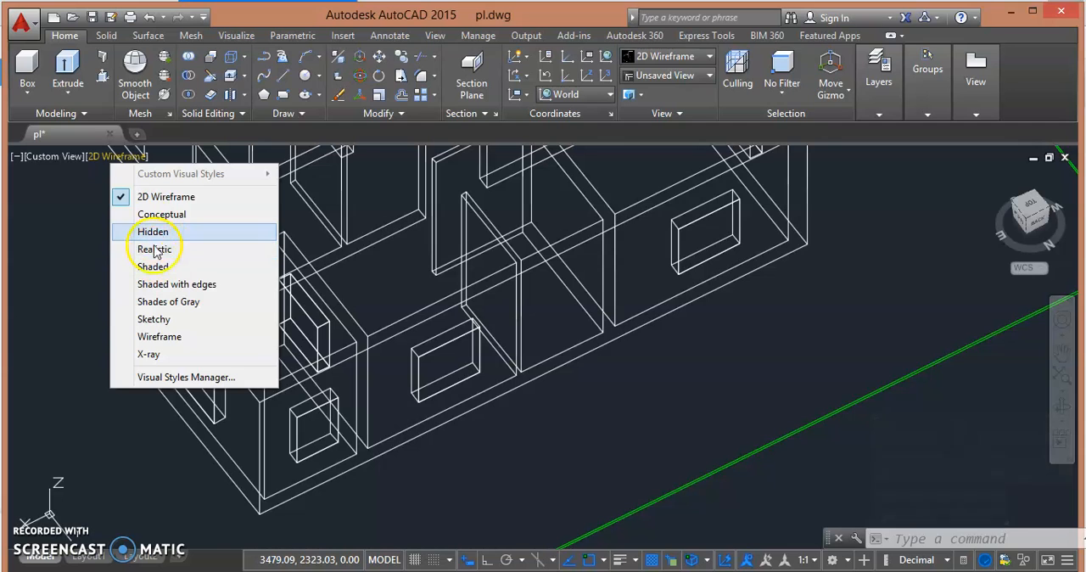
{"action": "left_click", "coordinate": [155, 216]}
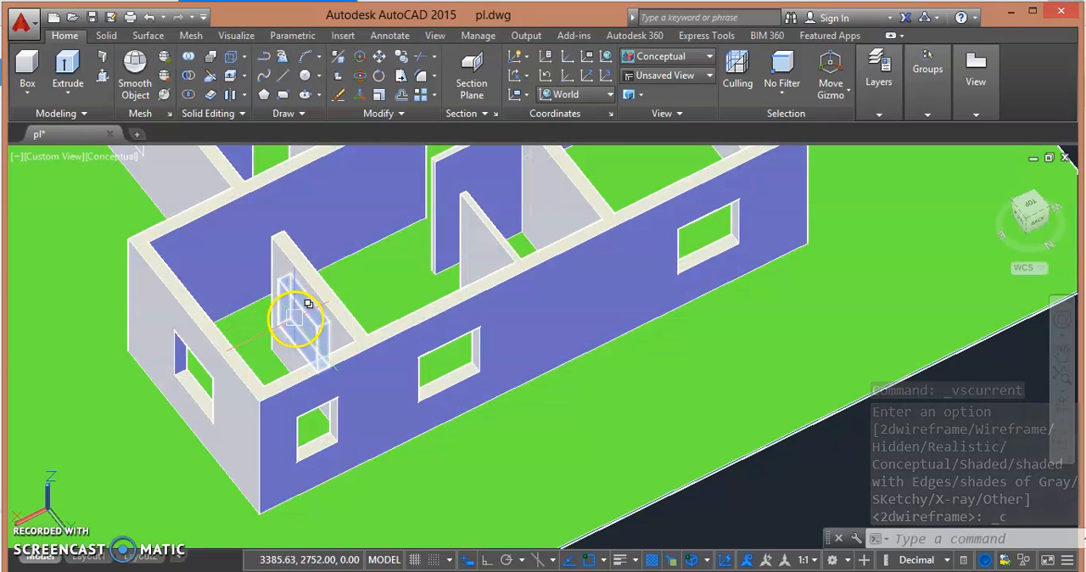
{"action": "left_click", "coordinate": [295, 319]}
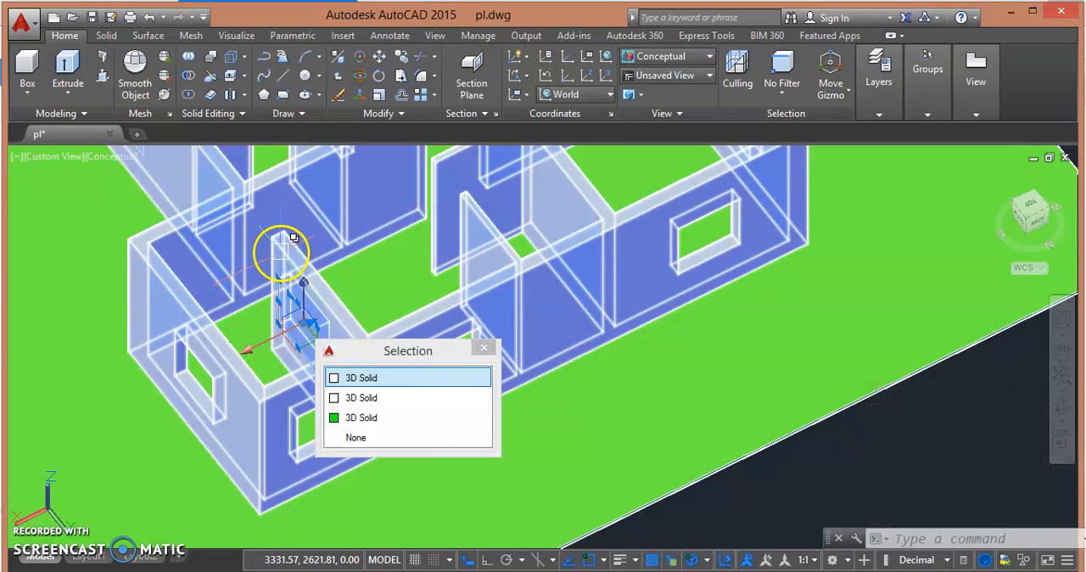
{"action": "left_click", "coordinate": [281, 253]}
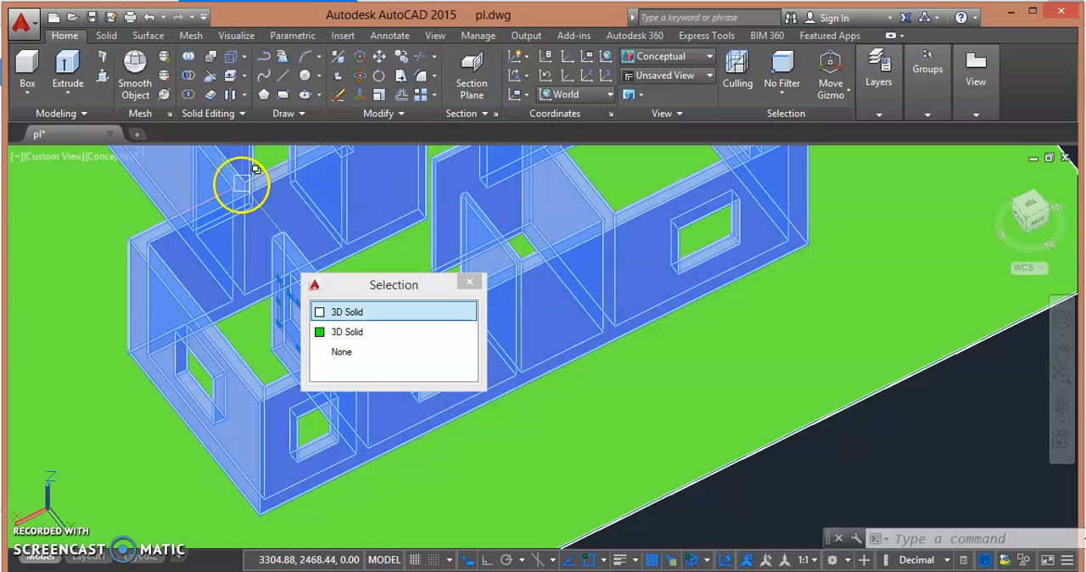
{"action": "key", "text": "Escape"}
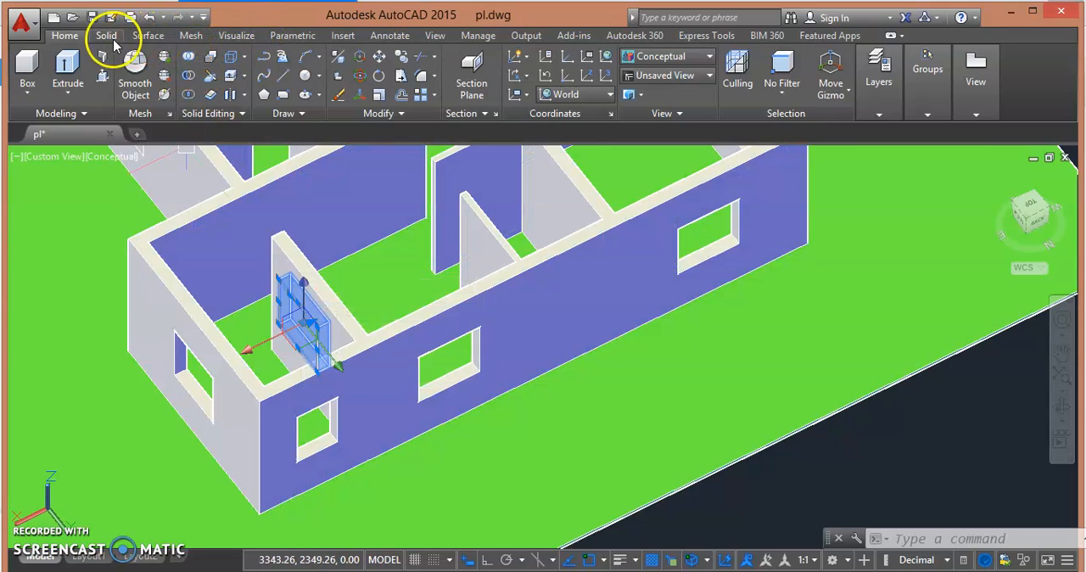
- Union the filler block with the house wall solid to close the interior partition's opening
{"action": "left_click", "coordinate": [106, 36]}
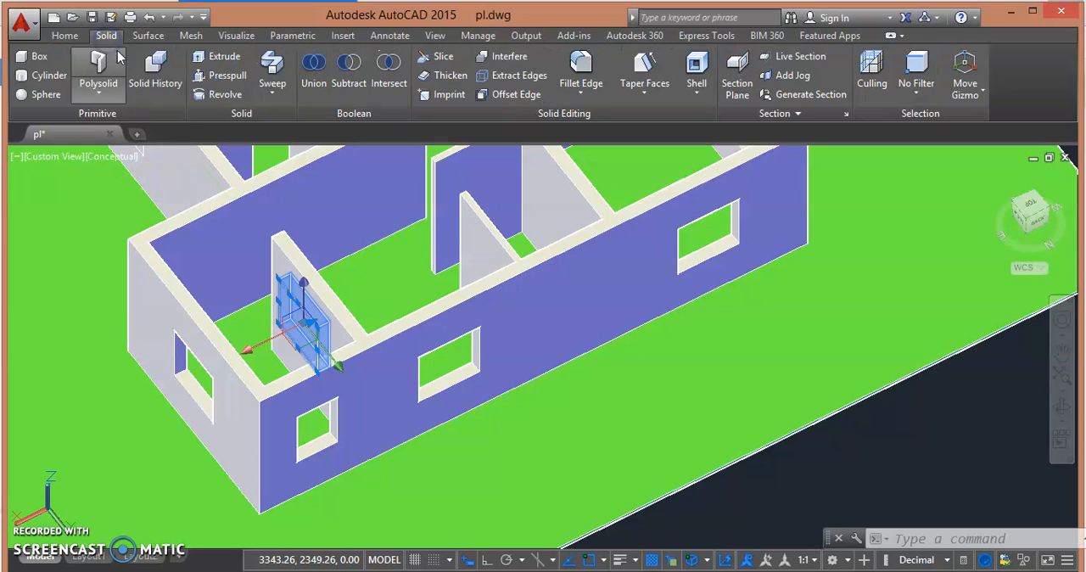
{"action": "left_click", "coordinate": [314, 78]}
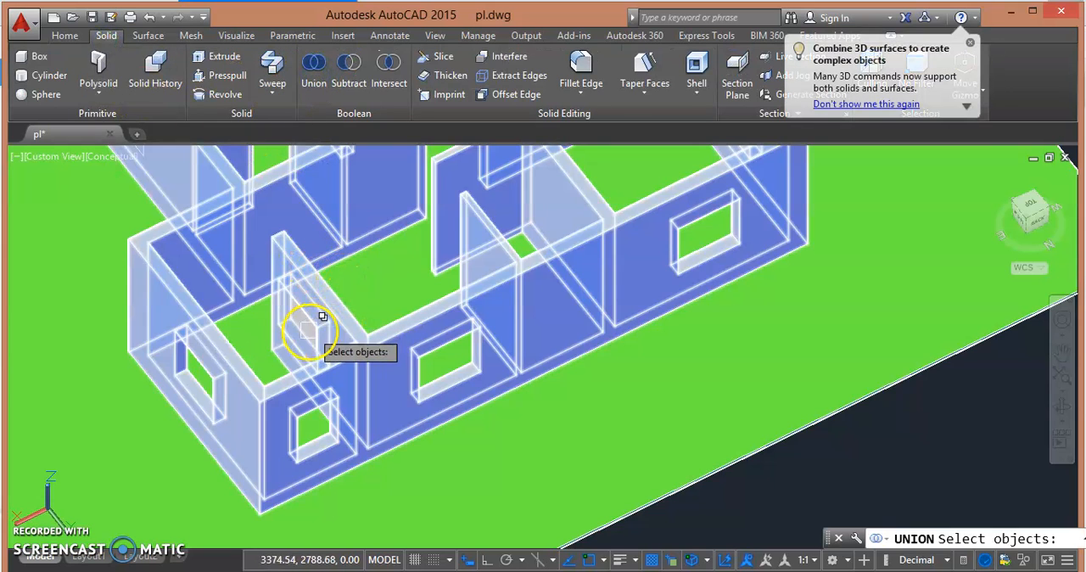
{"action": "left_click", "coordinate": [291, 328]}
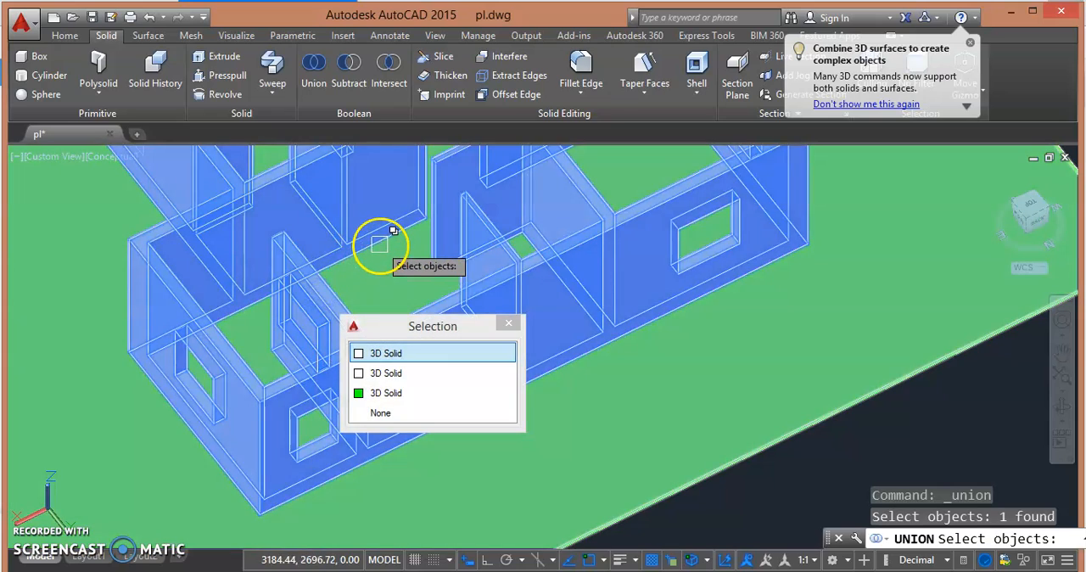
{"action": "left_click", "coordinate": [388, 246]}
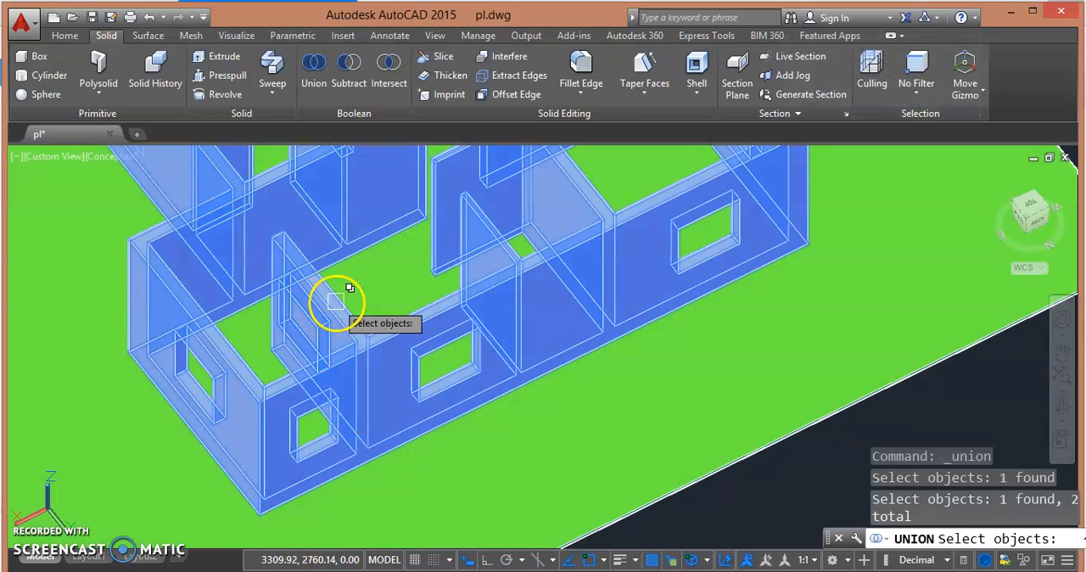
{"action": "left_click", "coordinate": [335, 303]}
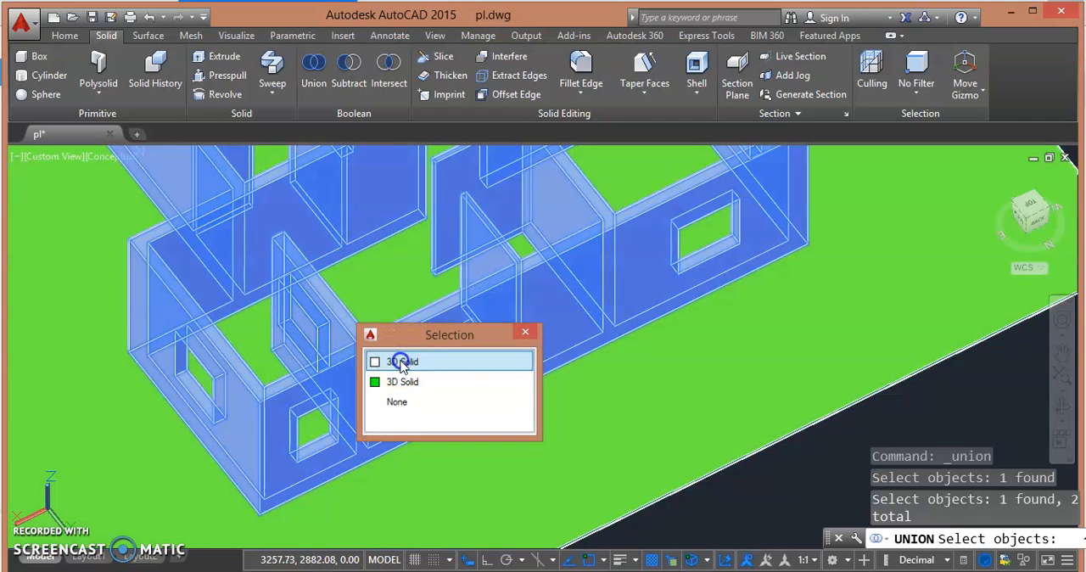
{"action": "left_click", "coordinate": [402, 363]}
{"action": "key", "text": "Return"}
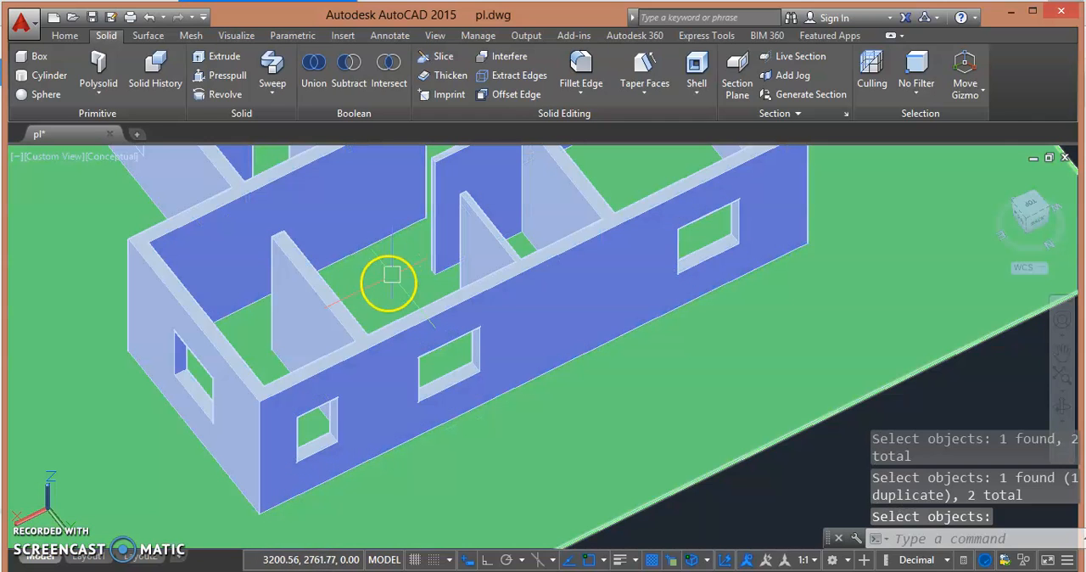
- Presspull the window outline on the outer wall beside the projecting corner to cut its opening through the wall
{"action": "key", "text": "Escape"}
{"action": "key", "text": "Escape"}
{"action": "middle_click_drag", "start_coordinate": [237, 327], "coordinate": [238, 365], "text": "shift"}
{"action": "middle_click_drag", "start_coordinate": [349, 383], "coordinate": [366, 357]}
{"action": "scroll", "coordinate": [362, 337], "scroll_direction": "up", "scroll_amount": 3}
{"action": "scroll", "coordinate": [357, 344], "scroll_direction": "down", "scroll_amount": 4}
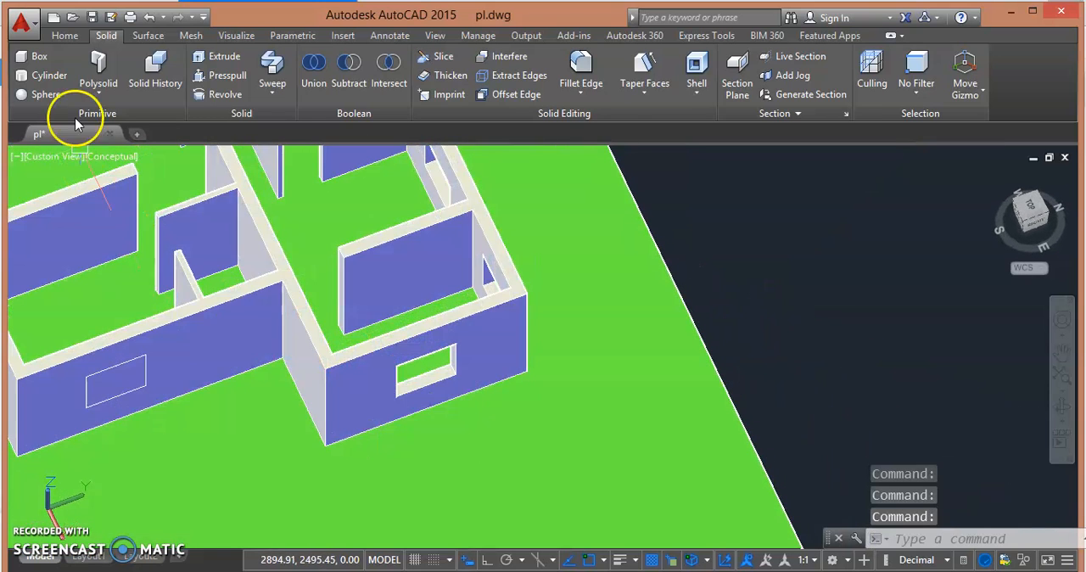
{"action": "left_click", "coordinate": [64, 36]}
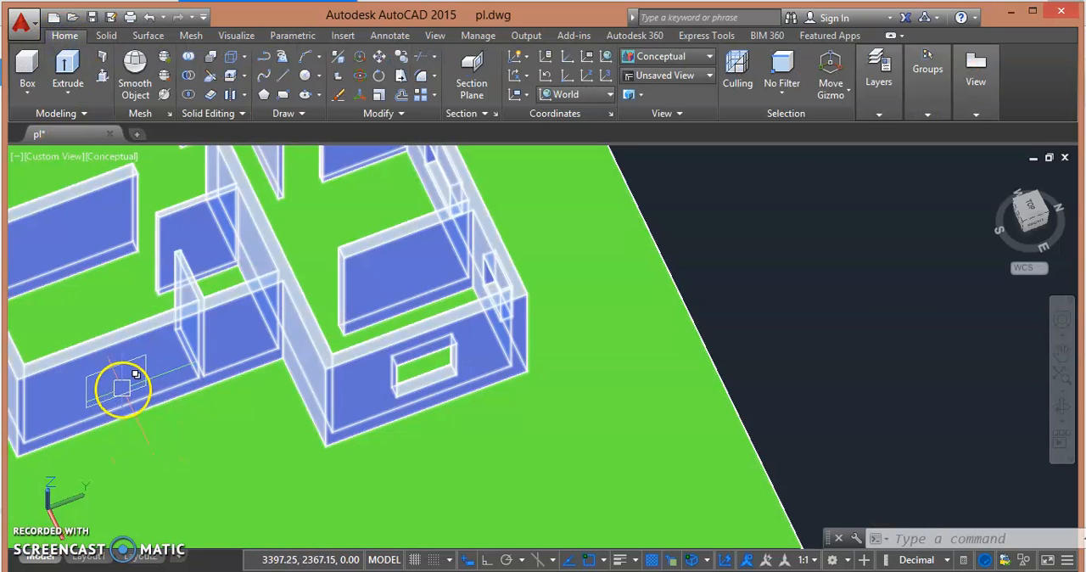
{"action": "middle_click_drag", "start_coordinate": [123, 387], "coordinate": [188, 333], "text": "shift"}
{"action": "middle_click_drag", "start_coordinate": [277, 322], "coordinate": [281, 375]}
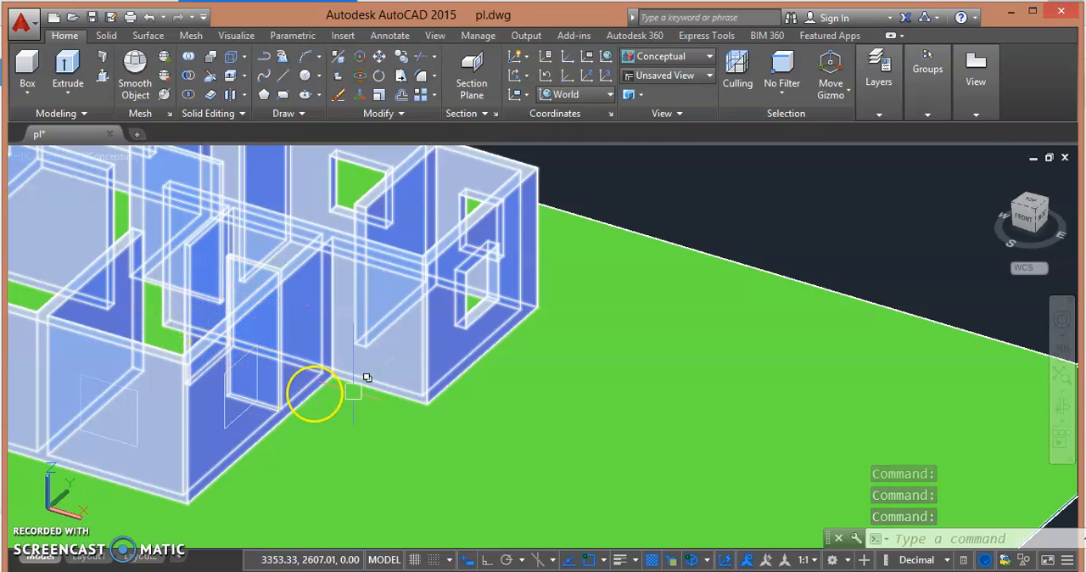
{"action": "left_click", "coordinate": [105, 78]}
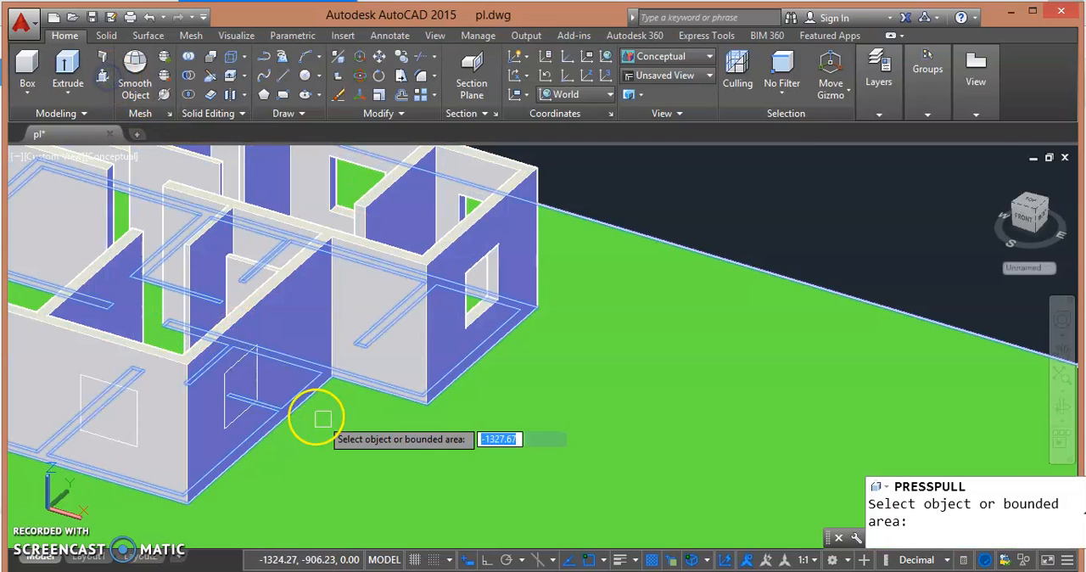
{"action": "left_click", "coordinate": [247, 382]}
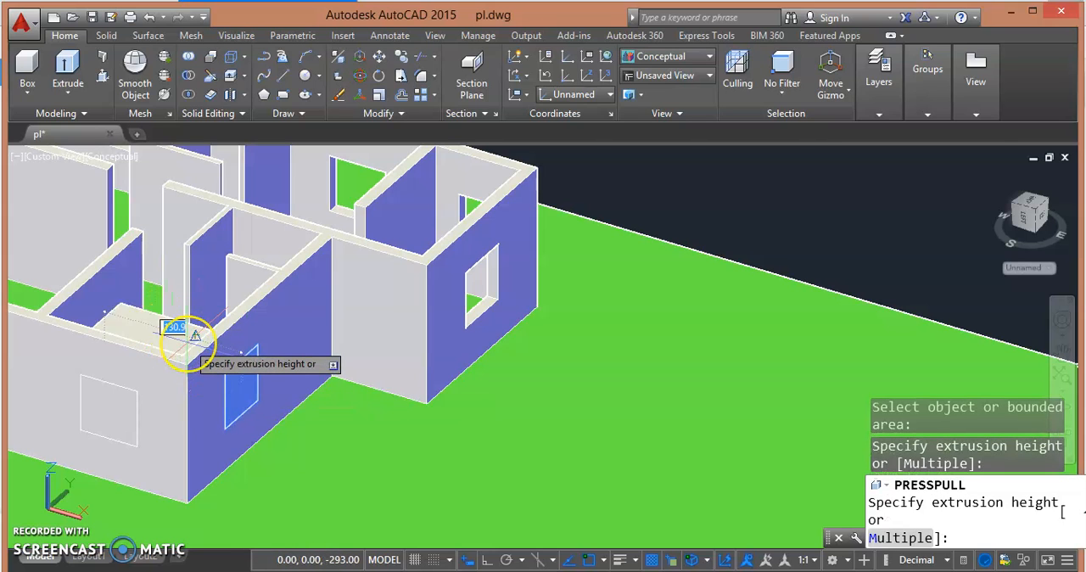
{"action": "middle_click_drag", "start_coordinate": [185, 344], "coordinate": [266, 297], "text": "shift"}
{"action": "left_click", "coordinate": [183, 392]}
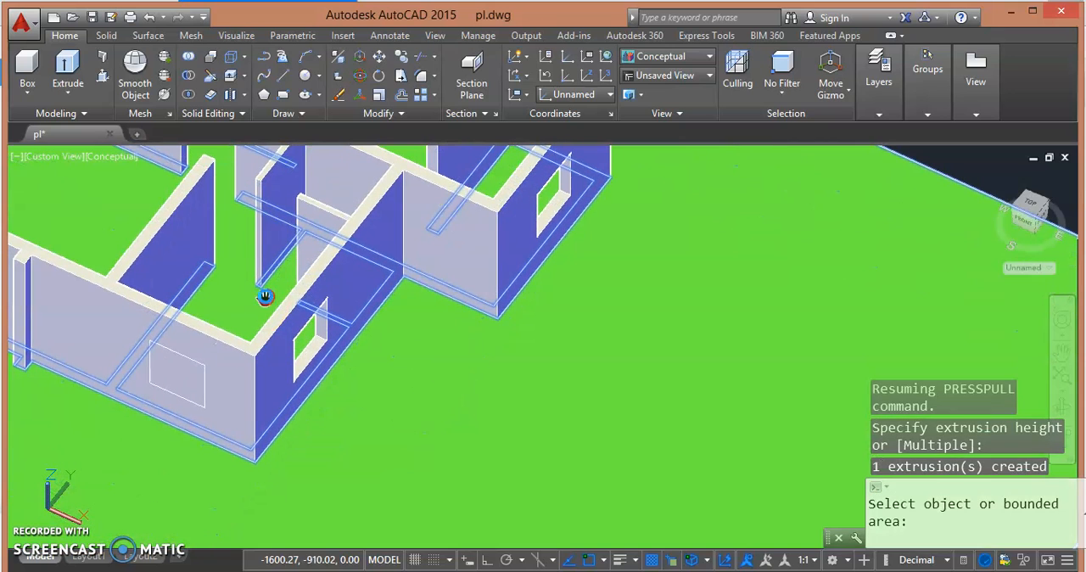
- Presspull the window outline on the adjoining outer wall, pushing the extruded block back inward to cut the opening through it
{"action": "left_click", "coordinate": [173, 382]}
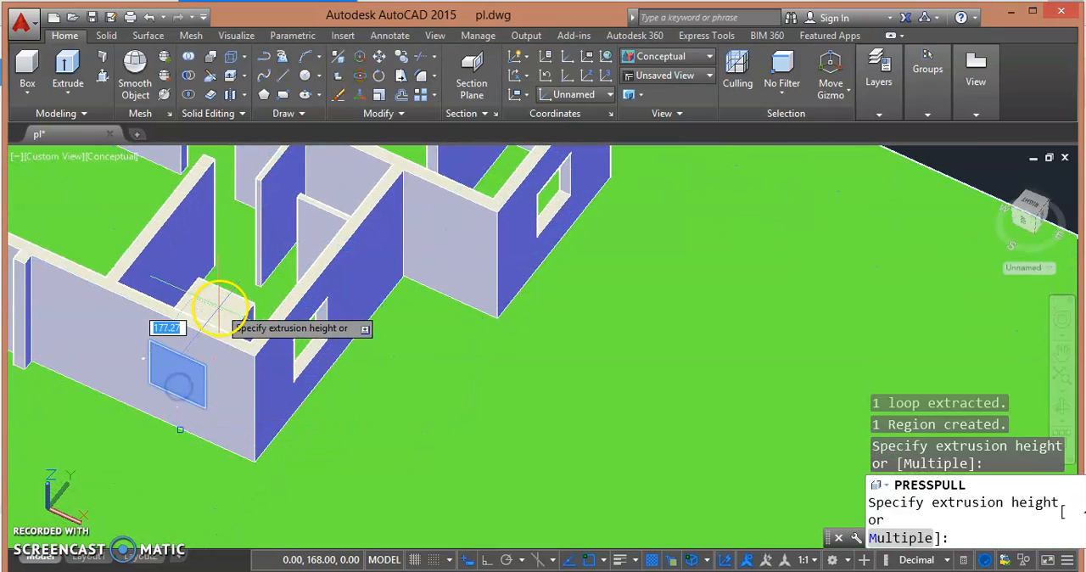
{"action": "left_click", "coordinate": [219, 312]}
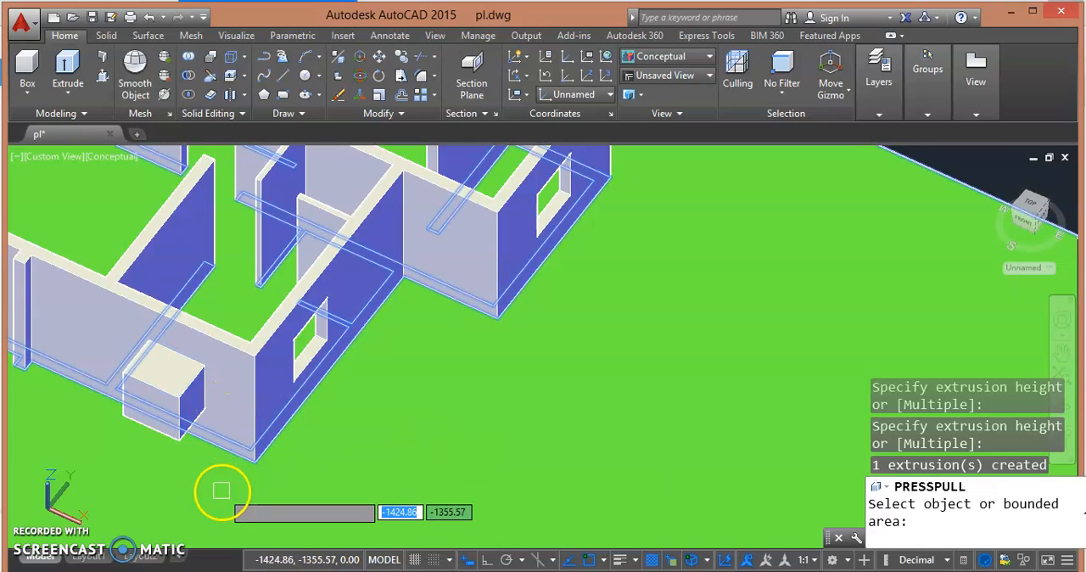
{"action": "left_click", "coordinate": [146, 409]}
{"action": "left_click", "coordinate": [218, 298]}
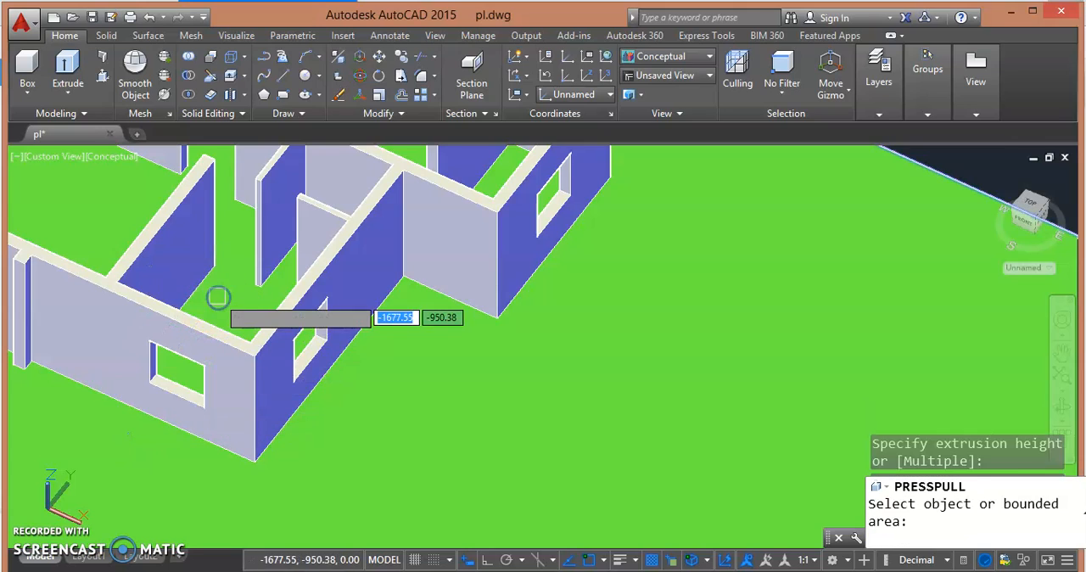
- Select the house wall 3D solid and set its color to Red in its properties
{"action": "middle_click_drag", "start_coordinate": [82, 417], "coordinate": [161, 381], "text": "shift"}
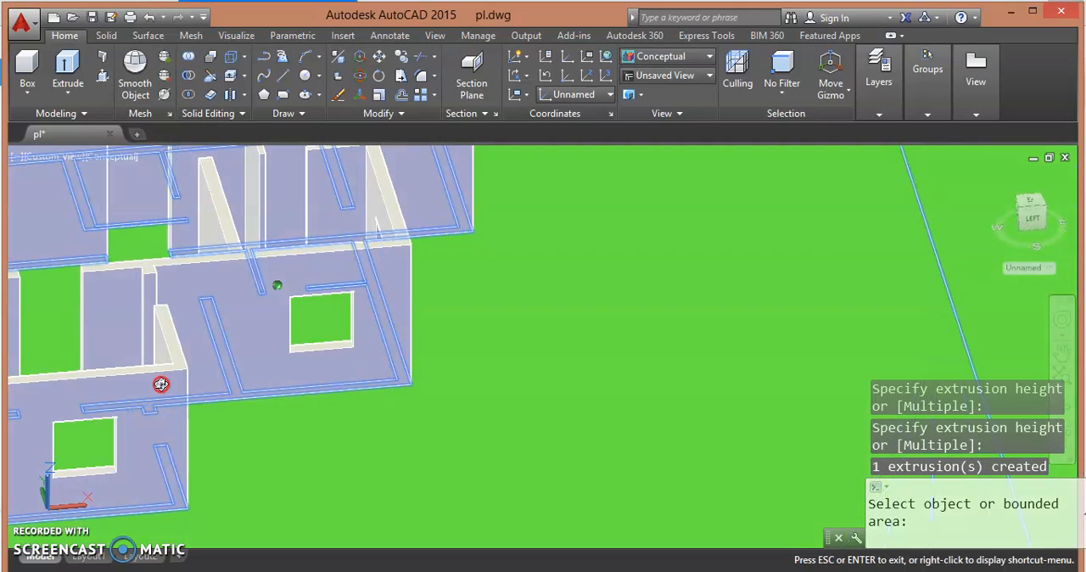
{"action": "middle_click_drag", "start_coordinate": [262, 383], "coordinate": [594, 354], "text": "shift"}
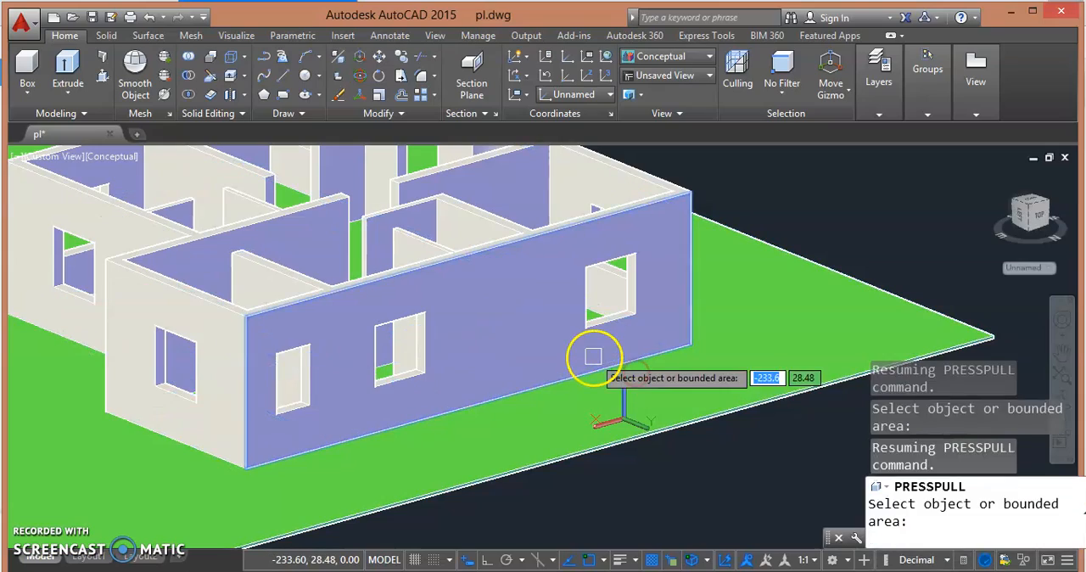
{"action": "middle_click_drag", "start_coordinate": [368, 340], "coordinate": [595, 357], "text": "shift"}
{"action": "scroll", "coordinate": [475, 363], "scroll_direction": "down", "scroll_amount": 5}
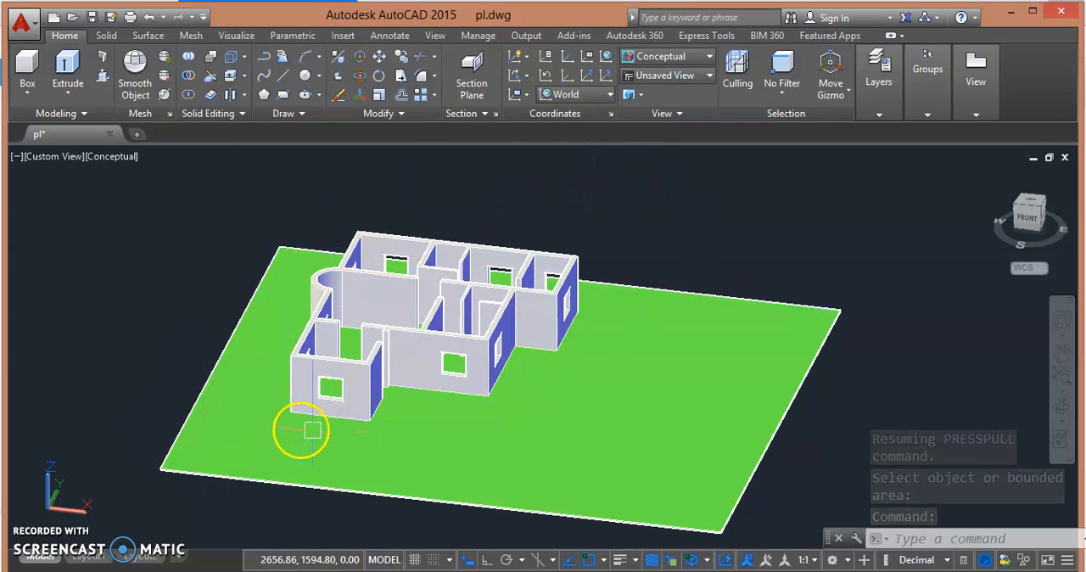
{"action": "left_click", "coordinate": [424, 339]}
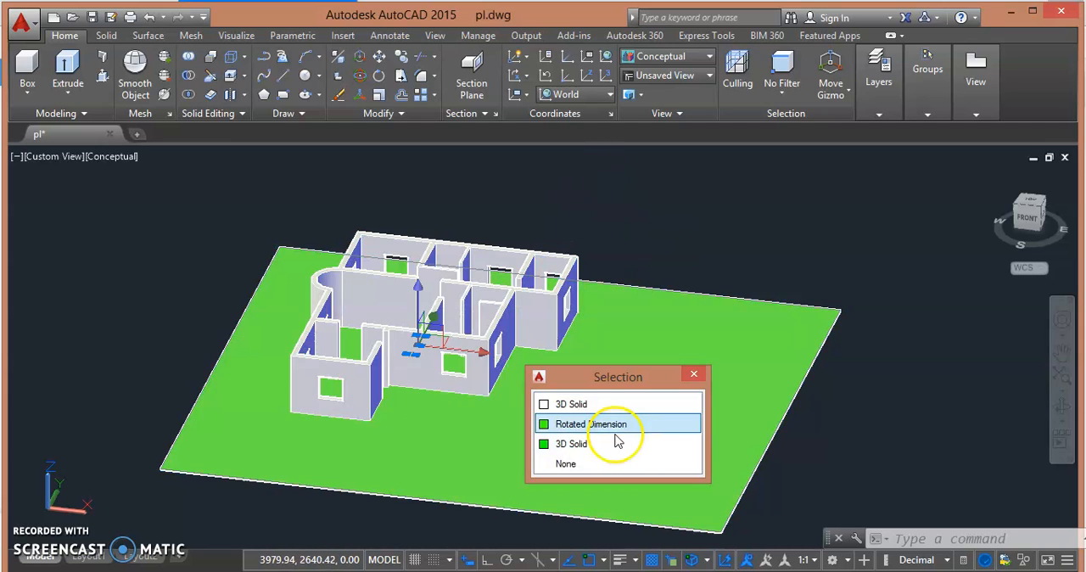
{"action": "left_click", "coordinate": [615, 405]}
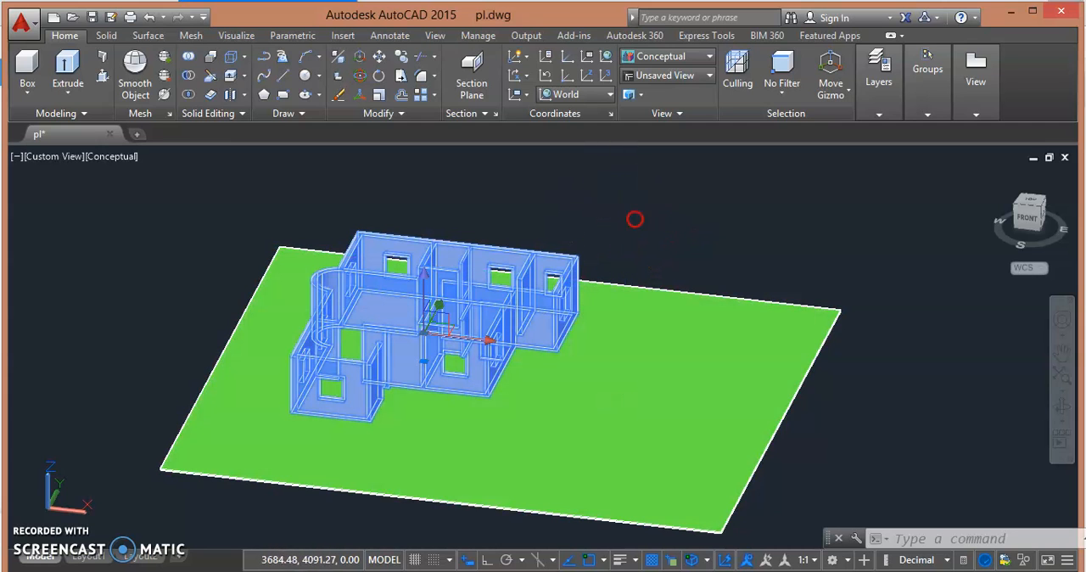
{"action": "right_click", "coordinate": [635, 219]}
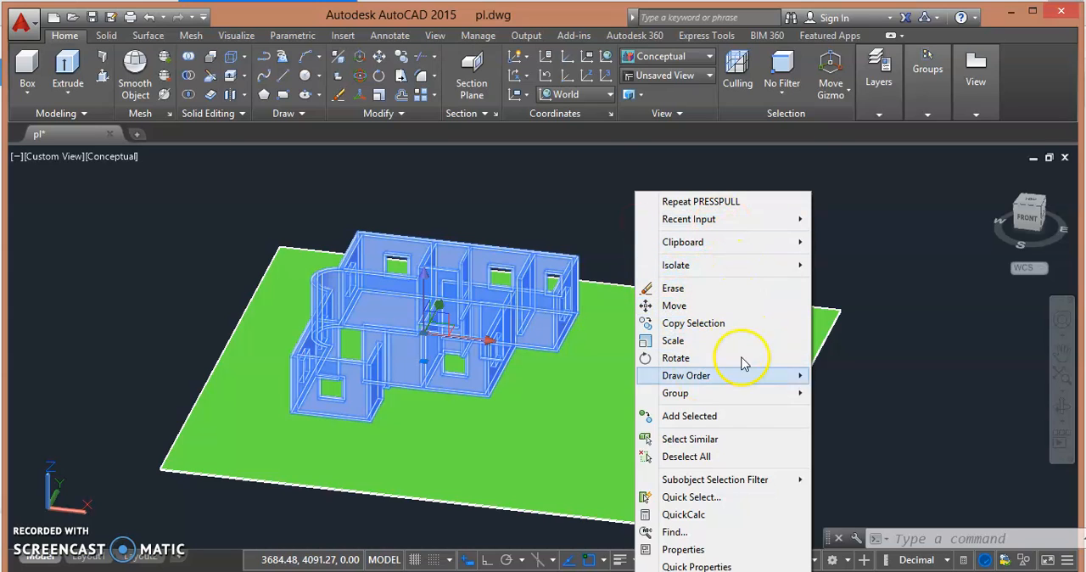
{"action": "left_click", "coordinate": [730, 549]}
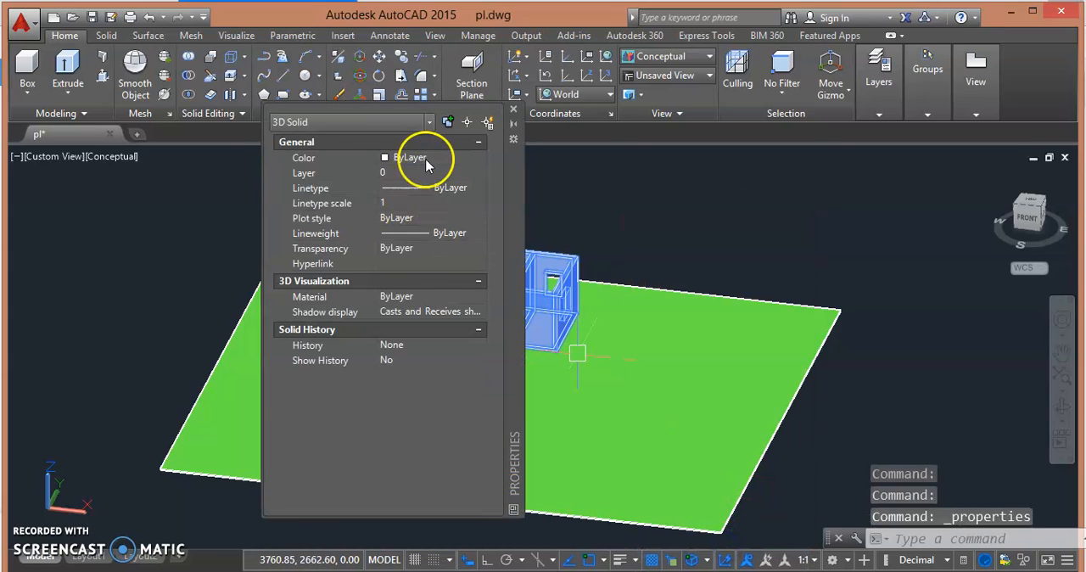
{"action": "left_click", "coordinate": [480, 159]}
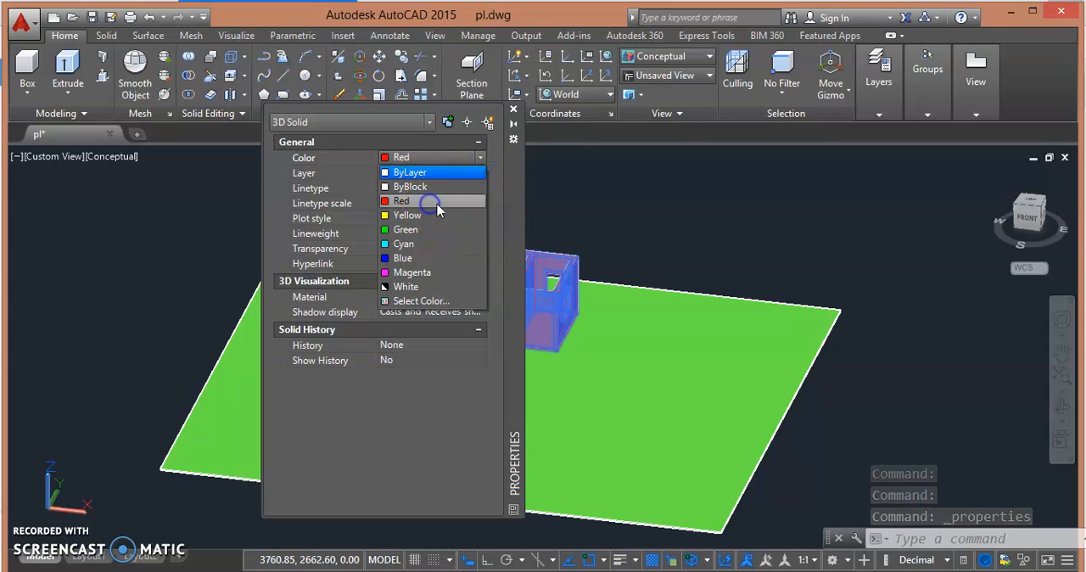
{"action": "left_click", "coordinate": [431, 201]}
{"action": "left_click", "coordinate": [514, 110]}
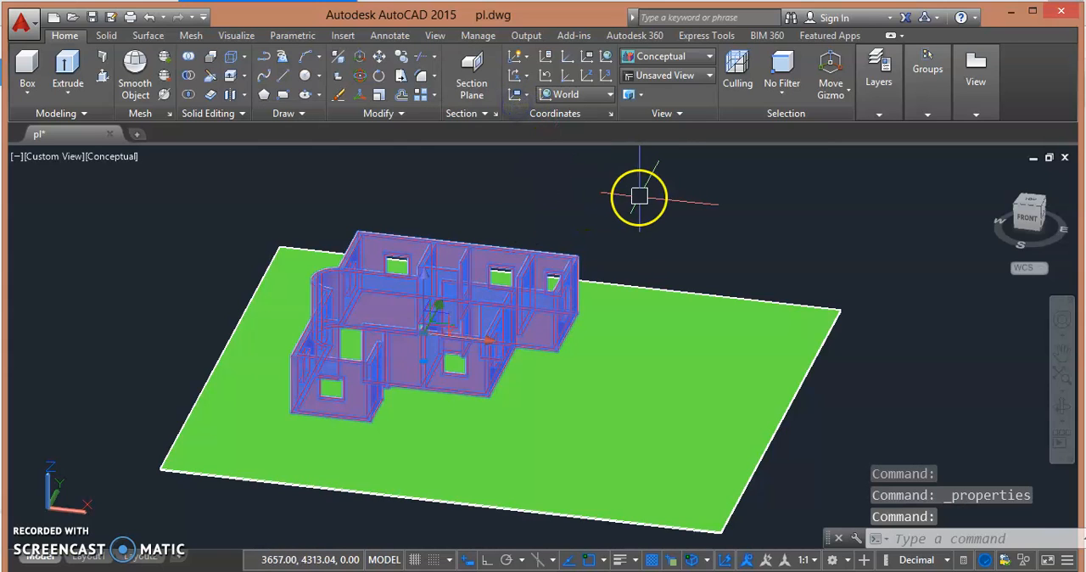
{"action": "key", "text": "Escape"}
- Inspect the recolored house walls and their openings from several angles, including the Top view
{"action": "middle_click_drag", "start_coordinate": [505, 265], "coordinate": [568, 207], "text": "shift"}
{"action": "scroll", "coordinate": [650, 240], "scroll_direction": "up", "scroll_amount": 2}
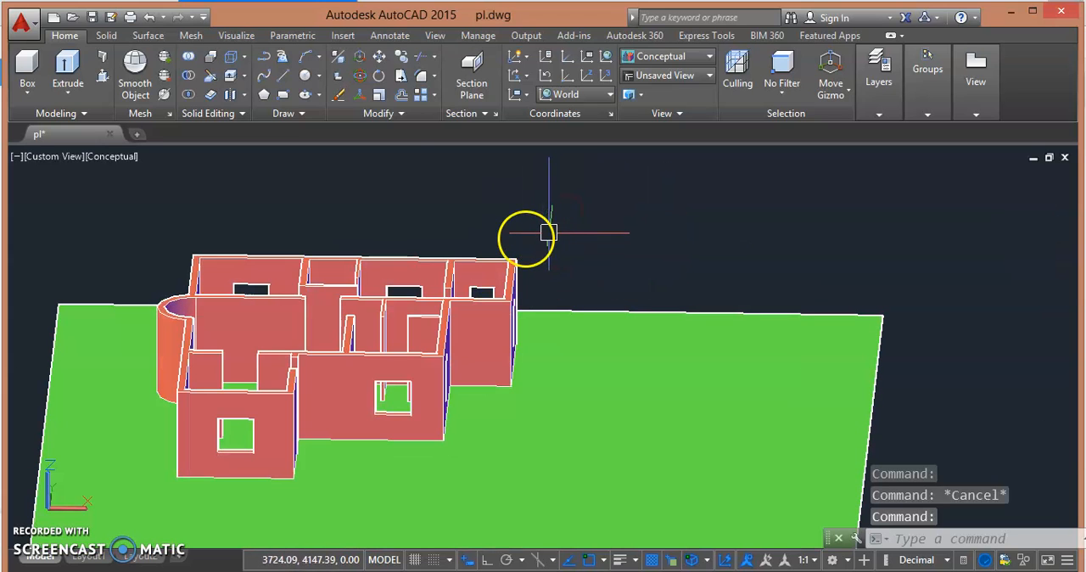
{"action": "middle_click_drag", "start_coordinate": [543, 235], "coordinate": [569, 160], "text": "shift"}
{"action": "middle_click_drag", "start_coordinate": [562, 206], "coordinate": [528, 325], "text": "shift"}
{"action": "scroll", "coordinate": [530, 325], "scroll_direction": "down", "scroll_amount": 5}
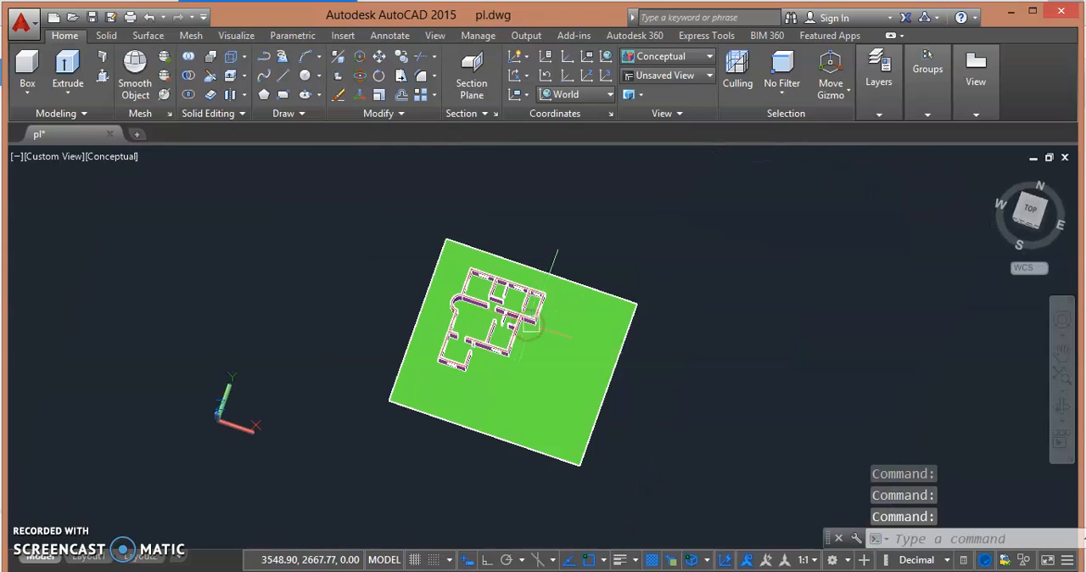
{"action": "left_click", "coordinate": [1042, 210]}
{"action": "left_click", "coordinate": [625, 329]}
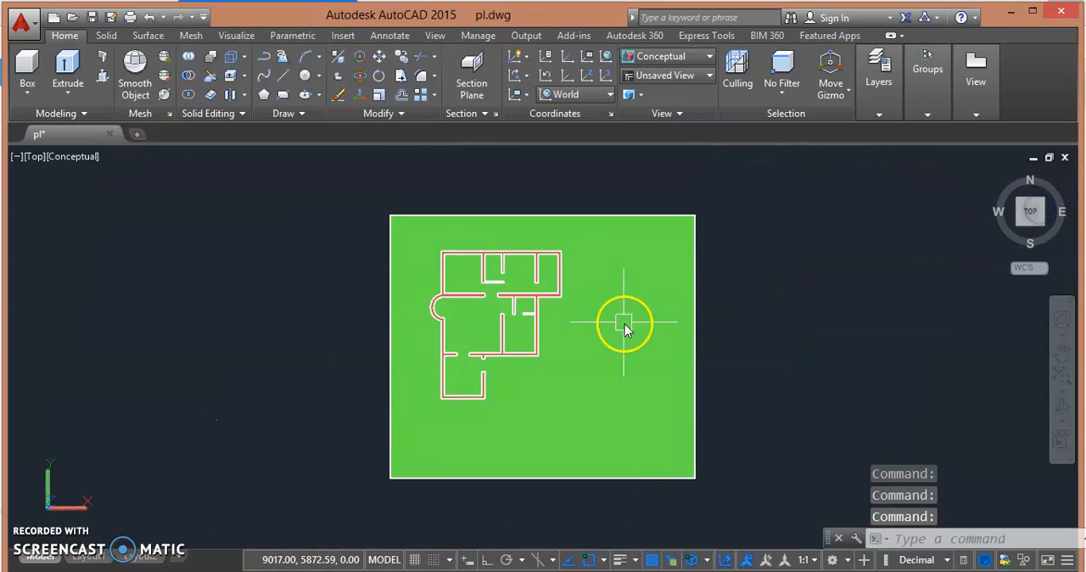
{"action": "scroll", "coordinate": [447, 337], "scroll_direction": "up", "scroll_amount": 2}
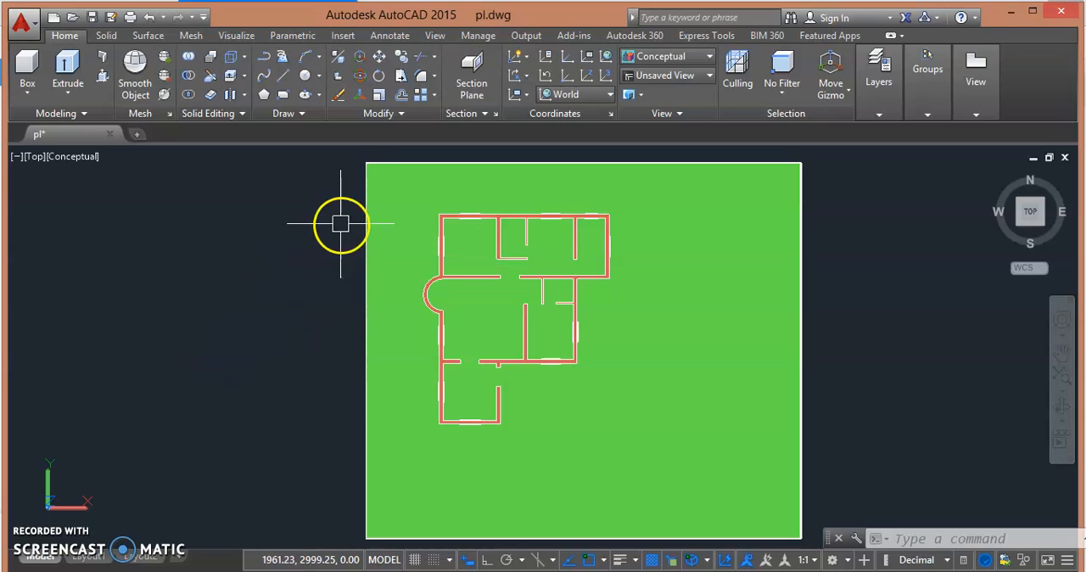
{"action": "middle_click_drag", "start_coordinate": [939, 342], "coordinate": [893, 300]}
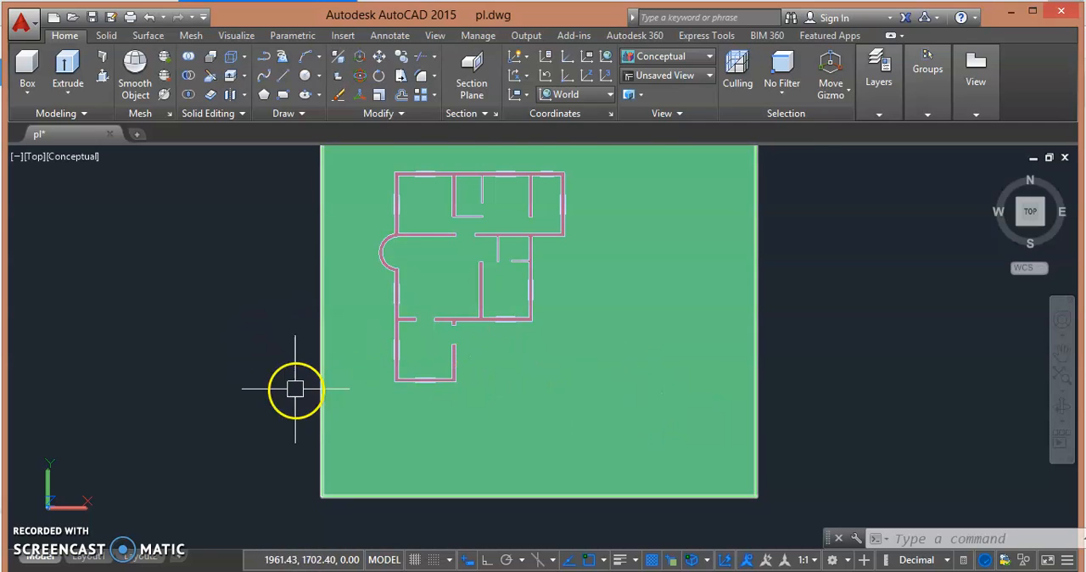
{"action": "middle_click_drag", "start_coordinate": [291, 400], "coordinate": [478, 306], "text": "shift"}
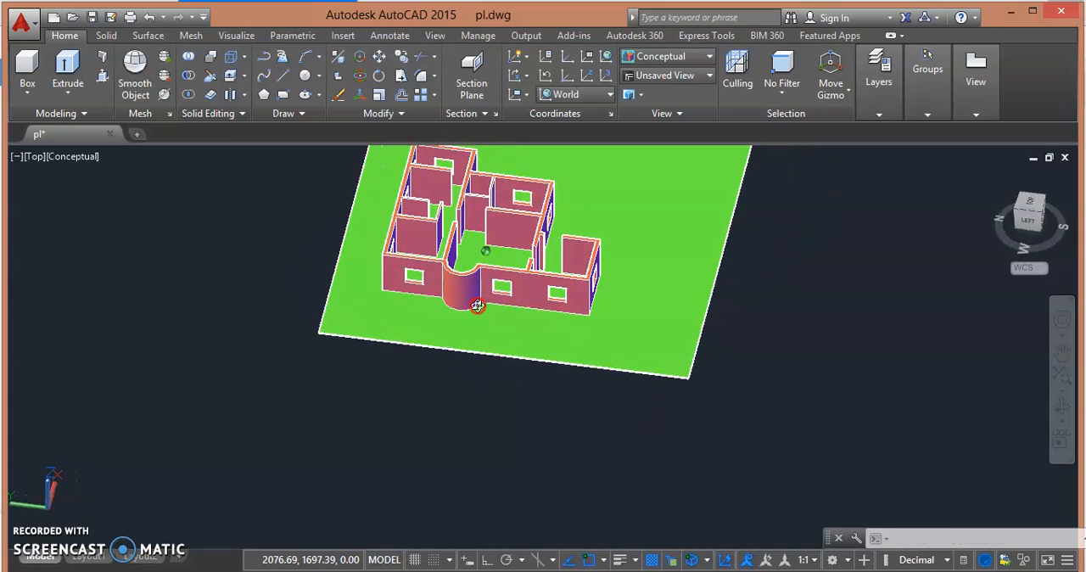
{"action": "scroll", "coordinate": [448, 218], "scroll_direction": "up", "scroll_amount": 5}
{"action": "middle_click_drag", "start_coordinate": [455, 348], "coordinate": [453, 347], "text": "shift"}
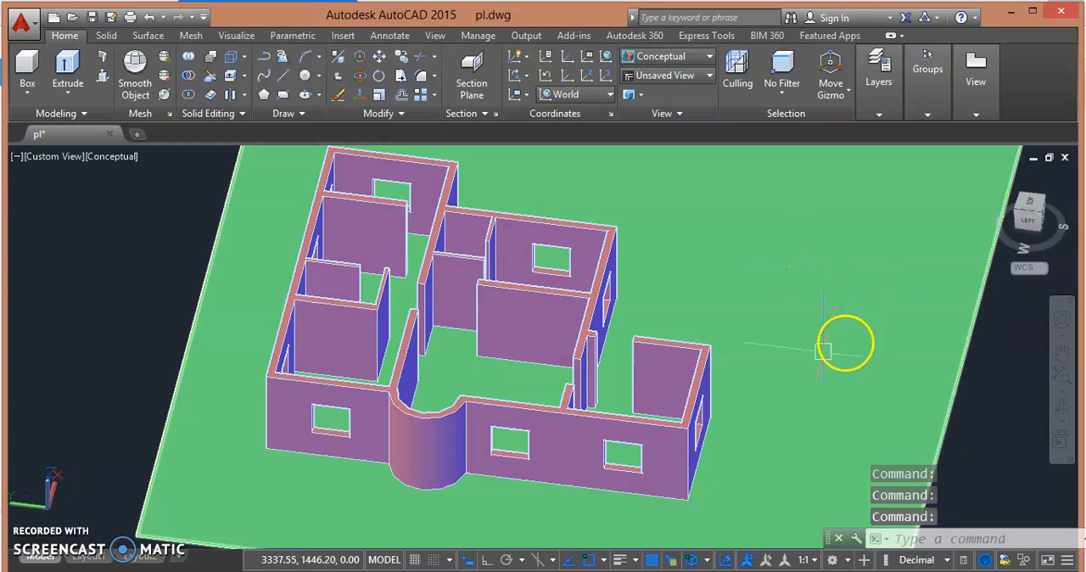
- Hide the green ground slab so that only the house walls are displayed
{"action": "scroll", "coordinate": [691, 356], "scroll_direction": "up", "scroll_amount": 5}
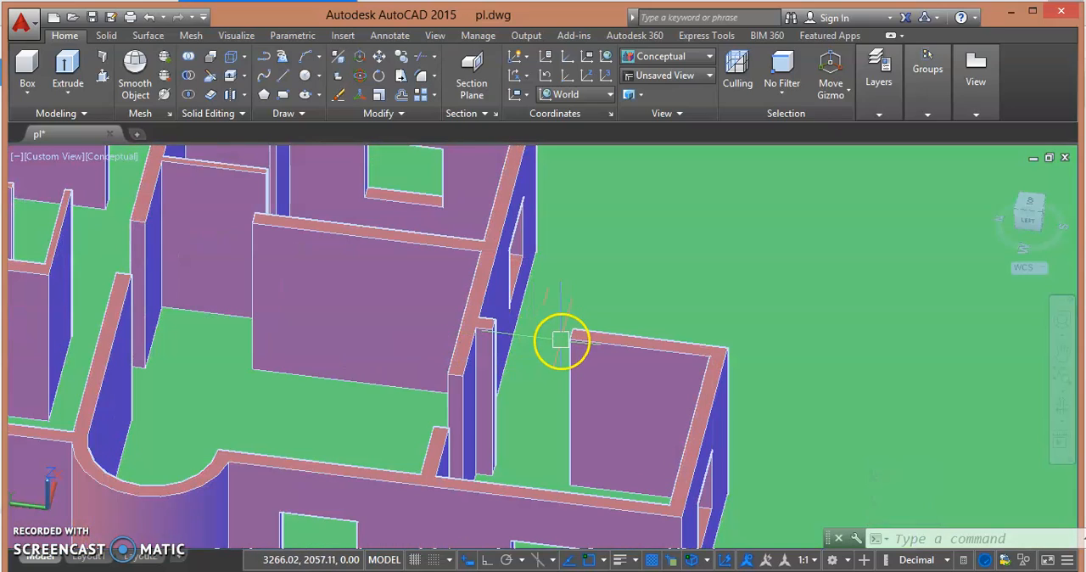
{"action": "scroll", "coordinate": [590, 303], "scroll_direction": "up", "scroll_amount": 4}
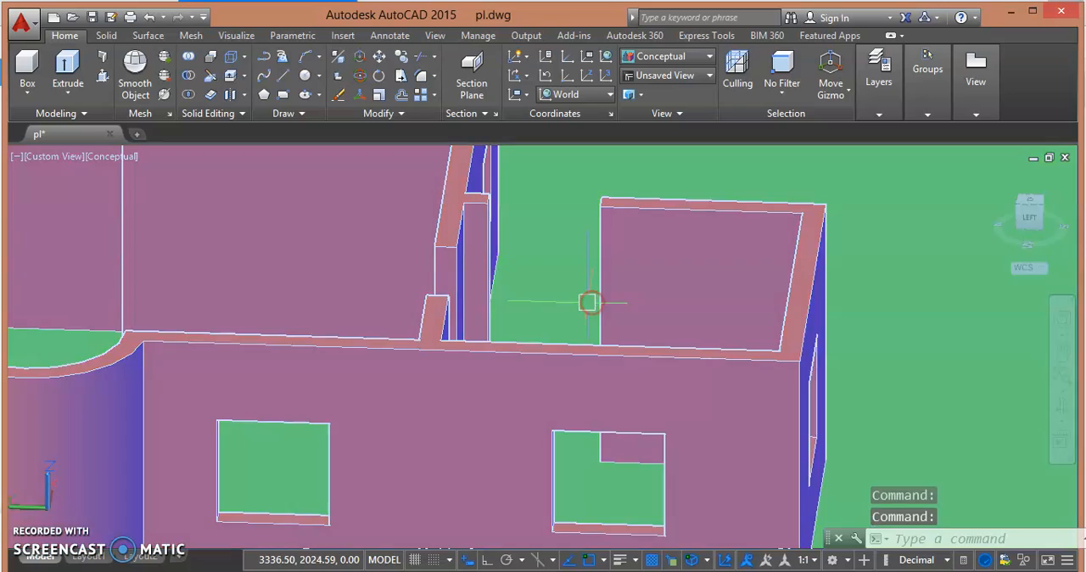
{"action": "right_click", "coordinate": [896, 208]}
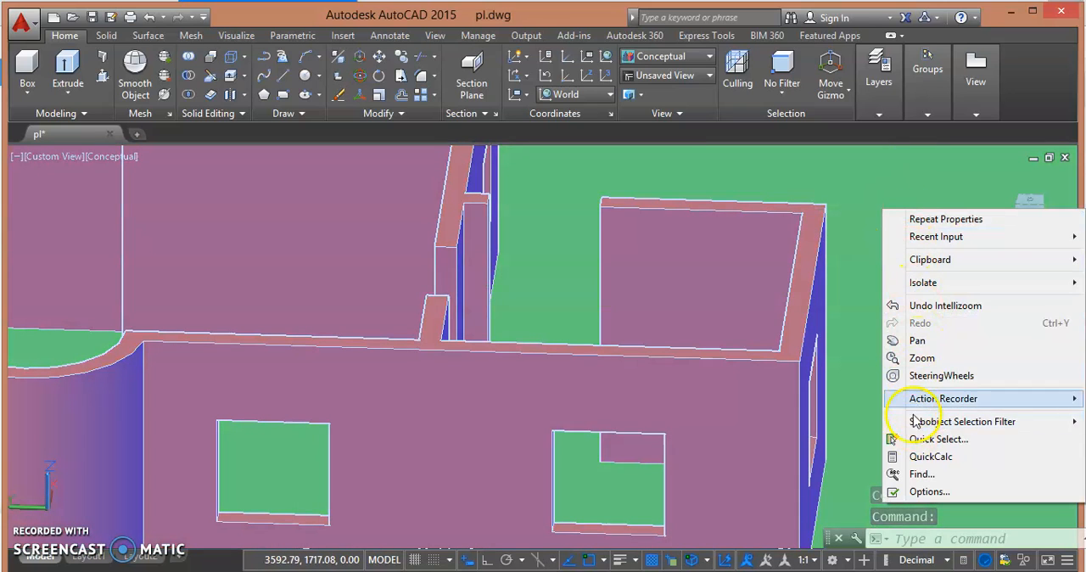
{"action": "mouse_move", "coordinate": [901, 285]}
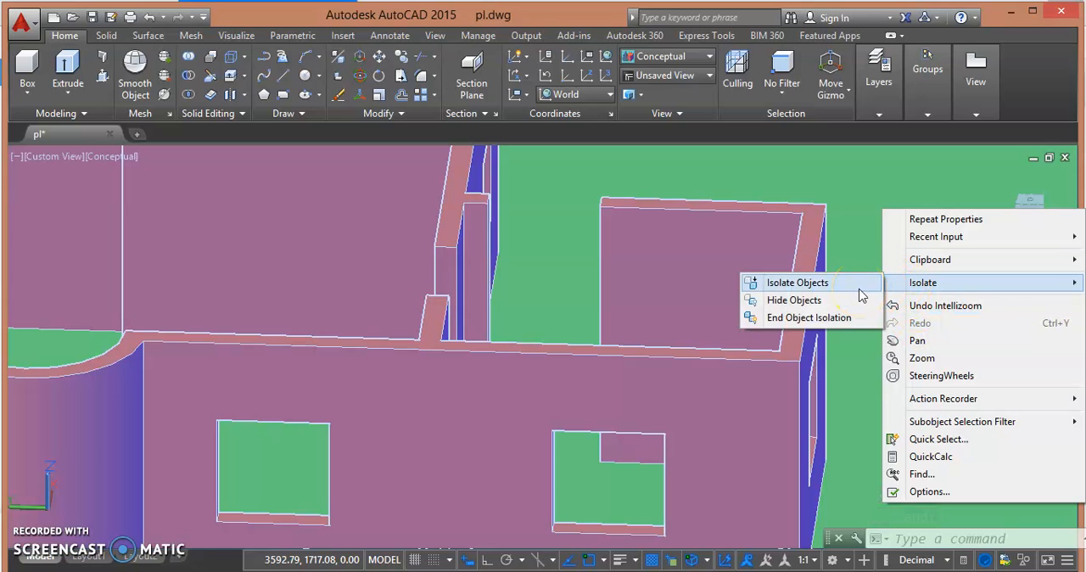
{"action": "left_click", "coordinate": [853, 302]}
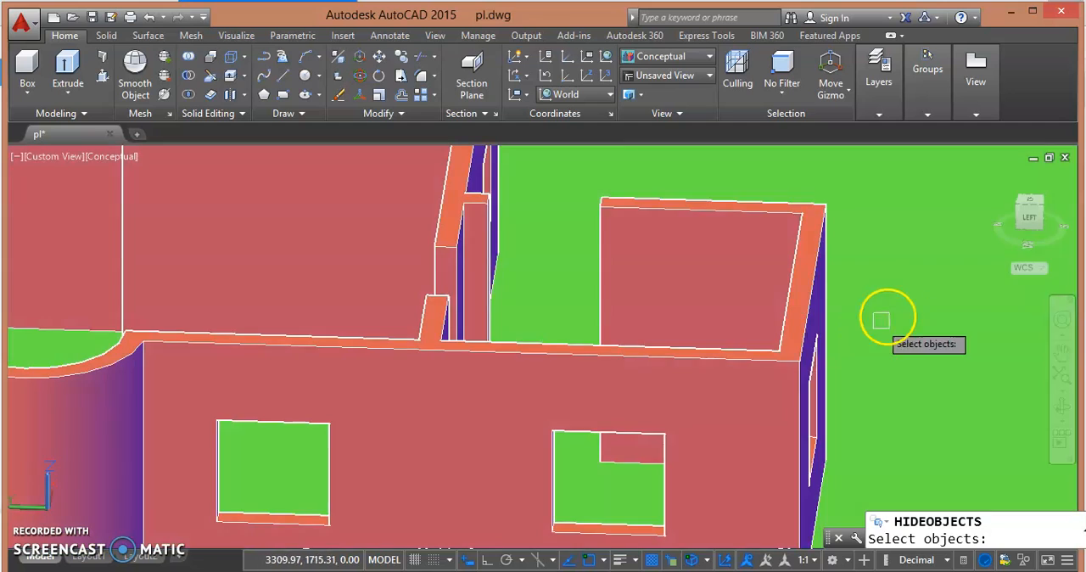
{"action": "left_click", "coordinate": [894, 301]}
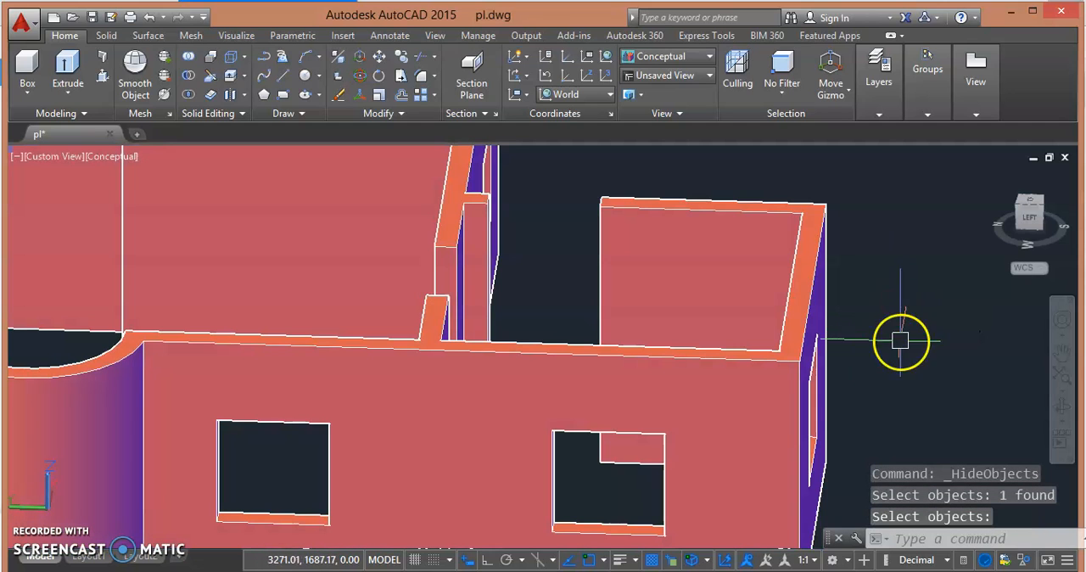
{"action": "key", "text": "Escape"}
{"action": "key", "text": "Escape"}
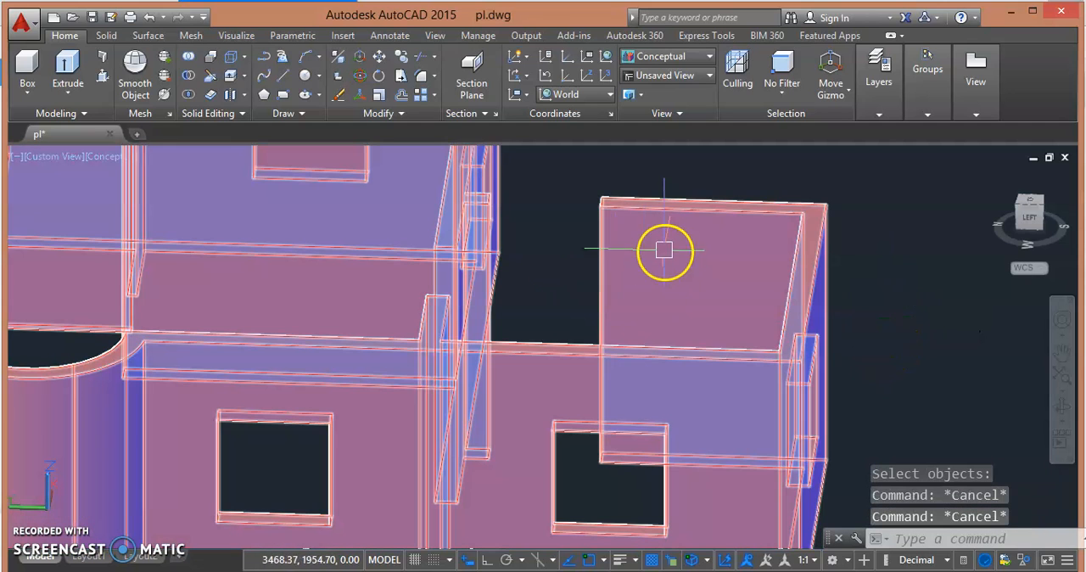
- Draw a line across the top edge of the wall end at the doorway gap, from corner to corner
{"action": "middle_click_drag", "start_coordinate": [550, 250], "coordinate": [564, 278], "text": "shift"}
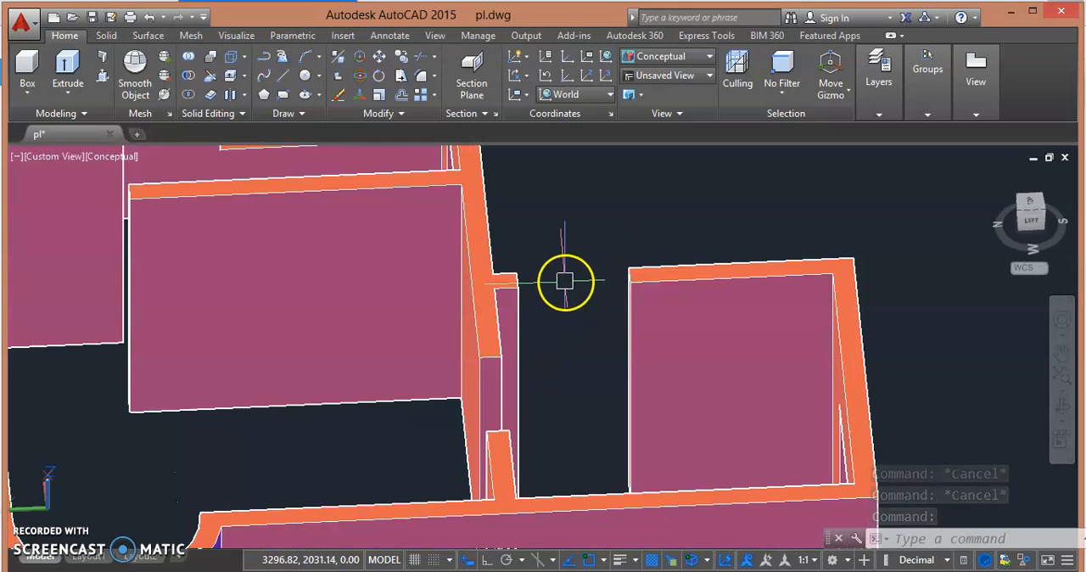
{"action": "middle_click_drag", "start_coordinate": [565, 284], "coordinate": [631, 294], "text": "shift"}
{"action": "scroll", "coordinate": [701, 231], "scroll_direction": "up", "scroll_amount": 4}
{"action": "middle_click_drag", "start_coordinate": [707, 231], "coordinate": [592, 340]}
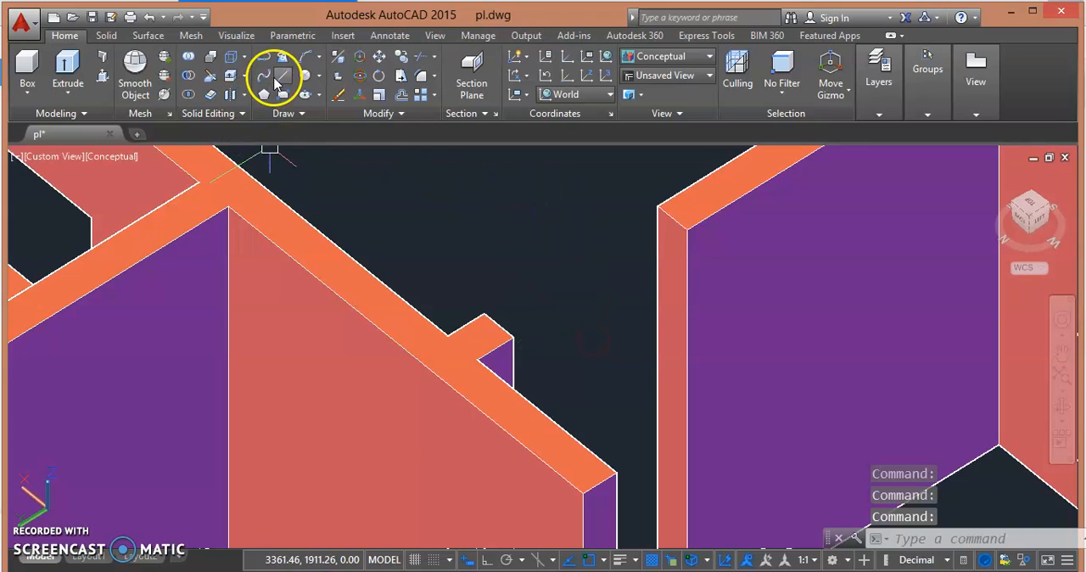
{"action": "left_click", "coordinate": [274, 79]}
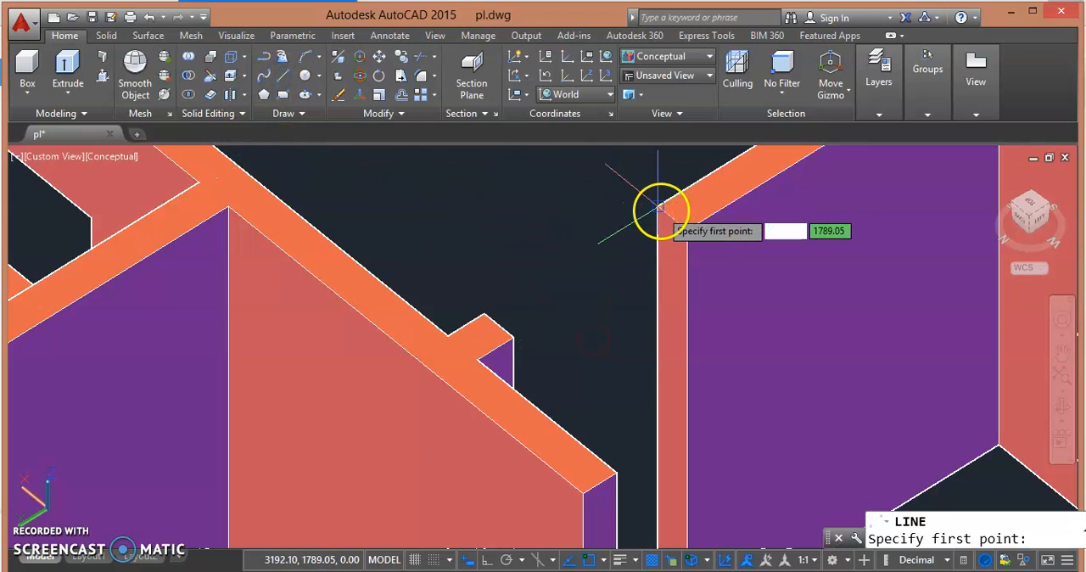
{"action": "left_click", "coordinate": [659, 206]}
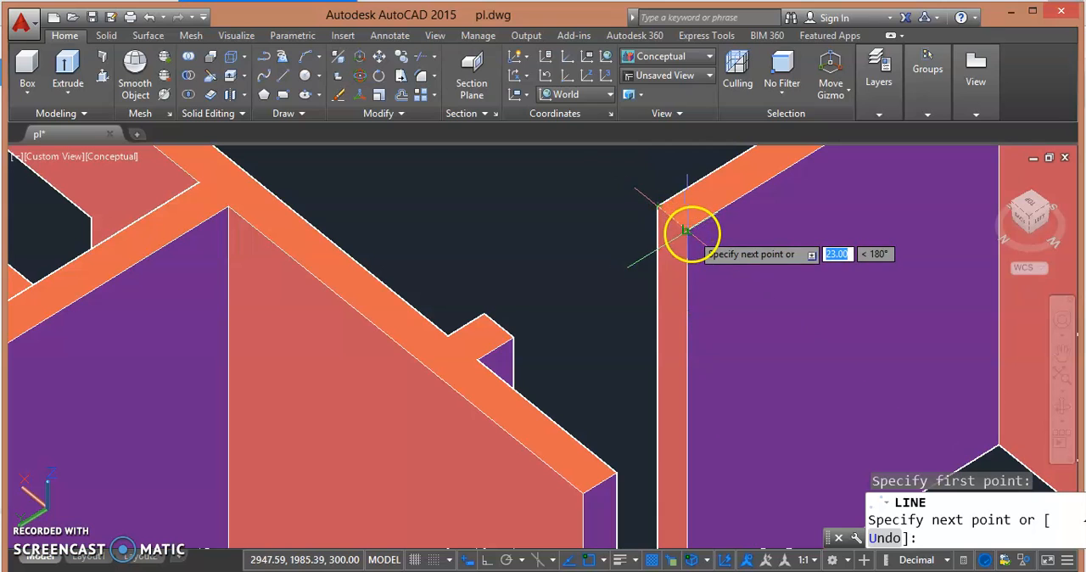
{"action": "left_click", "coordinate": [689, 230]}
{"action": "key", "text": "Escape"}
{"action": "key", "text": "Escape"}
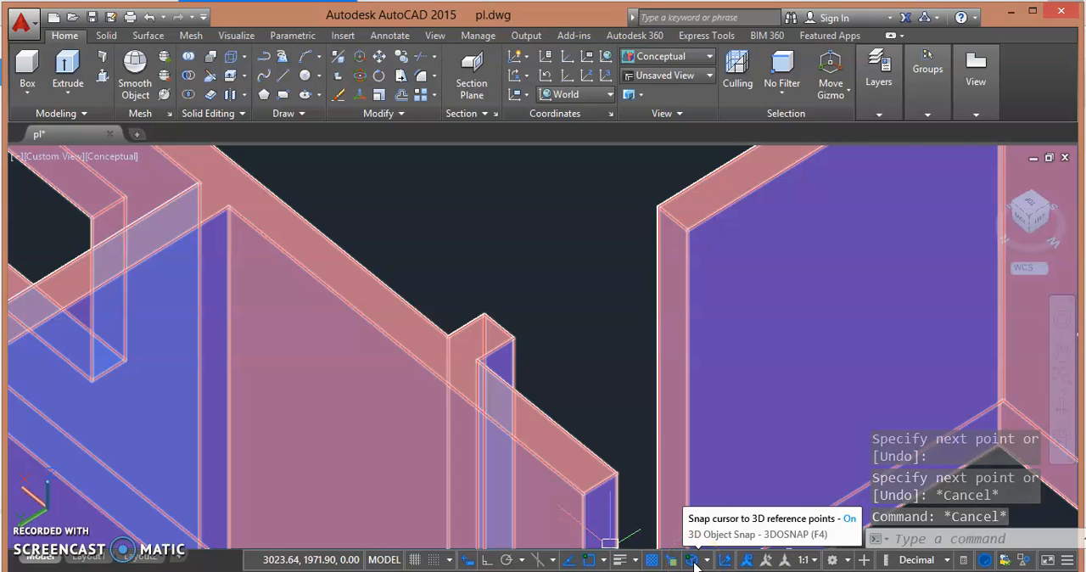
{"action": "left_click", "coordinate": [725, 562]}
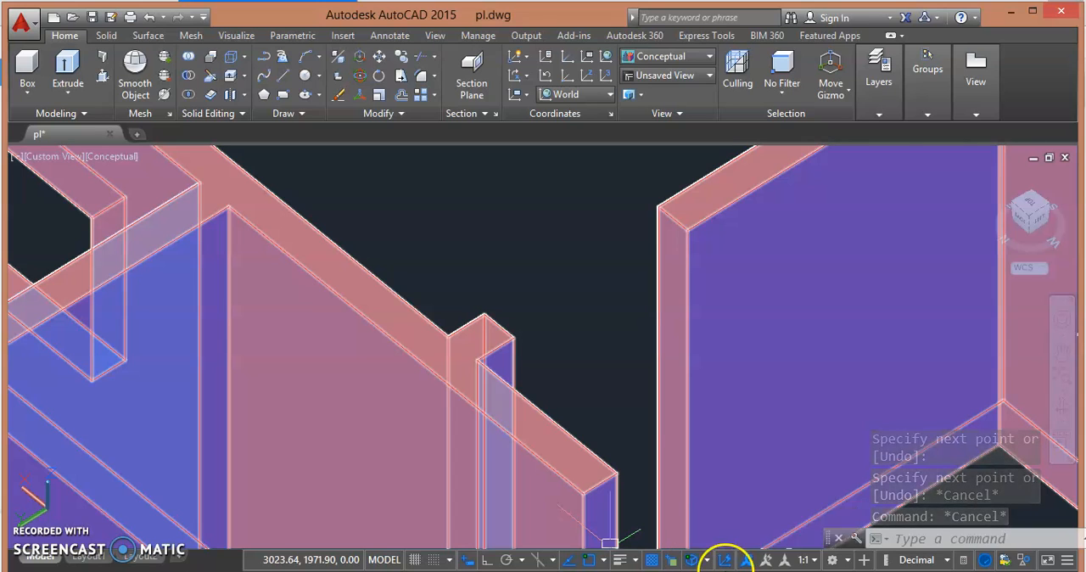
{"action": "left_click", "coordinate": [1067, 562]}
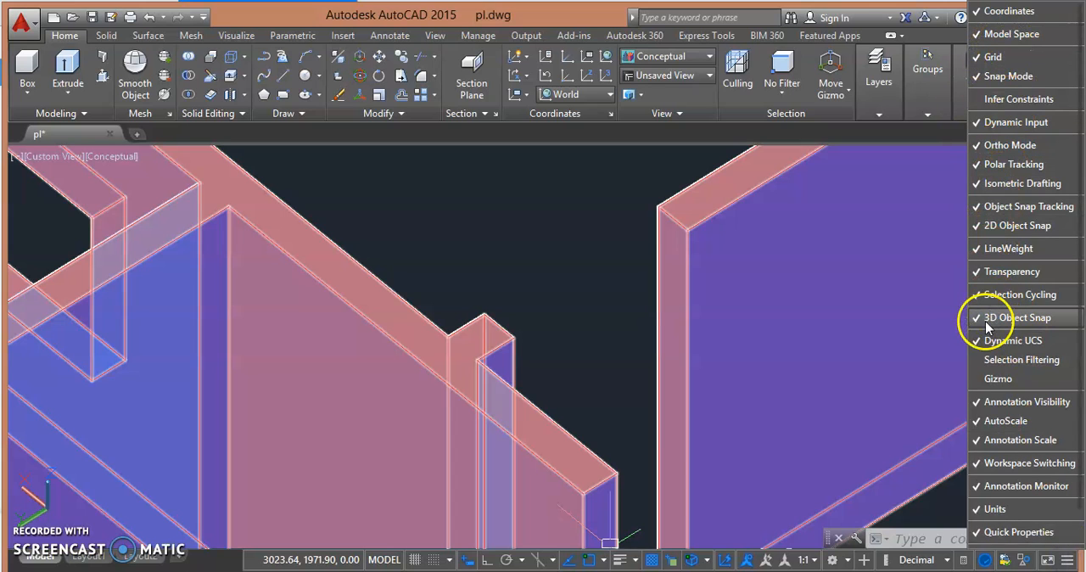
{"action": "left_click", "coordinate": [1069, 558]}
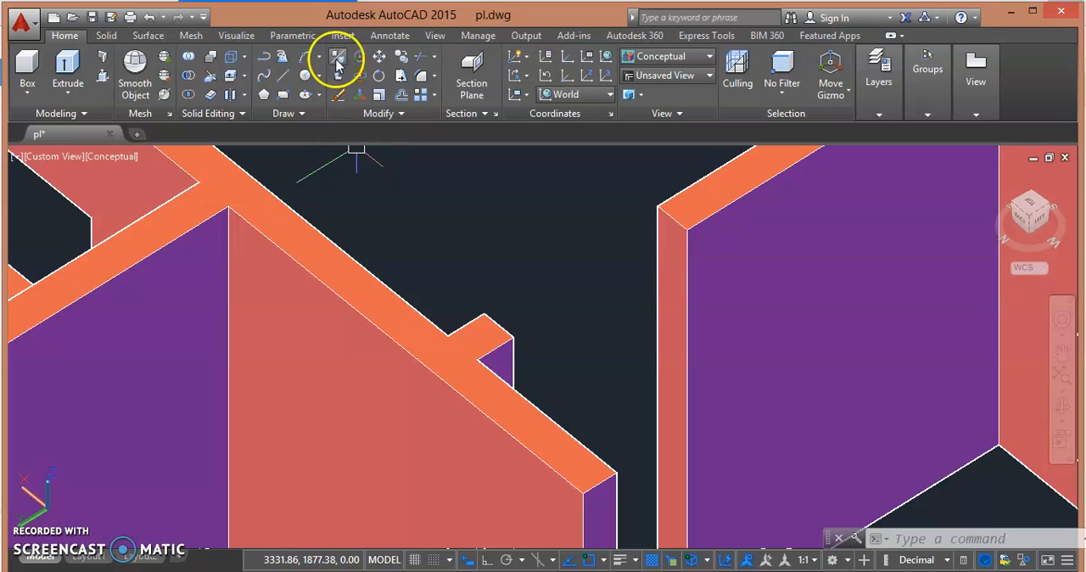
- Copy the line on the wall end 100 units straight down from its corner, with Ortho on
{"action": "left_click", "coordinate": [404, 63]}
{"action": "left_click", "coordinate": [671, 223]}
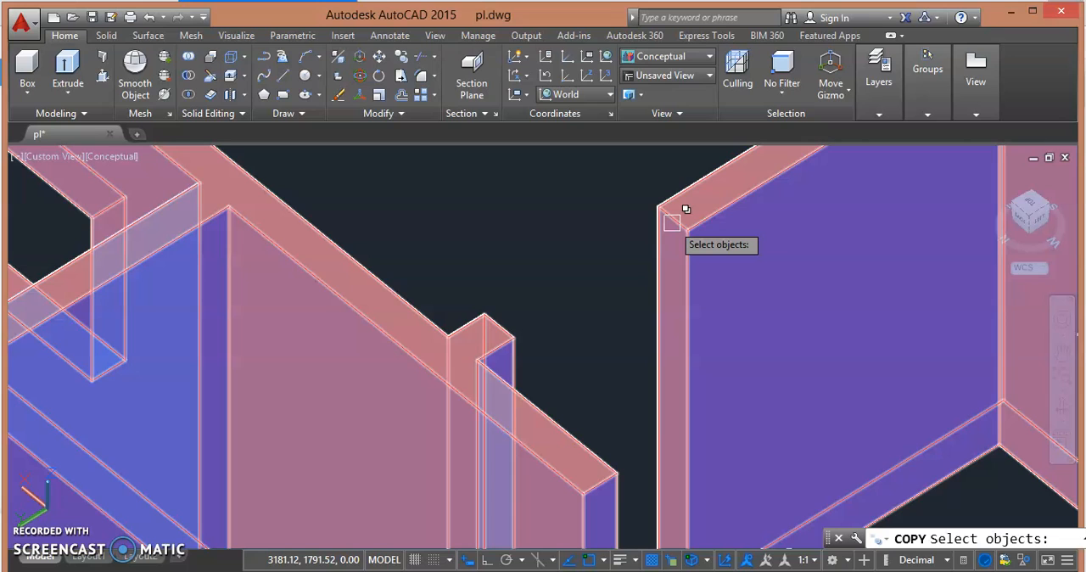
{"action": "left_click", "coordinate": [672, 222]}
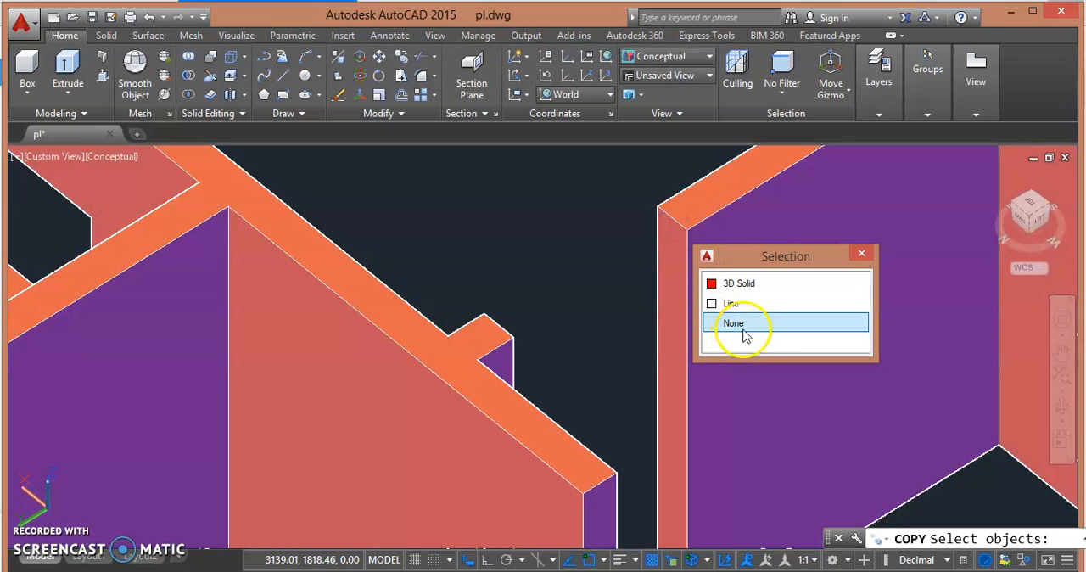
{"action": "left_click", "coordinate": [746, 306]}
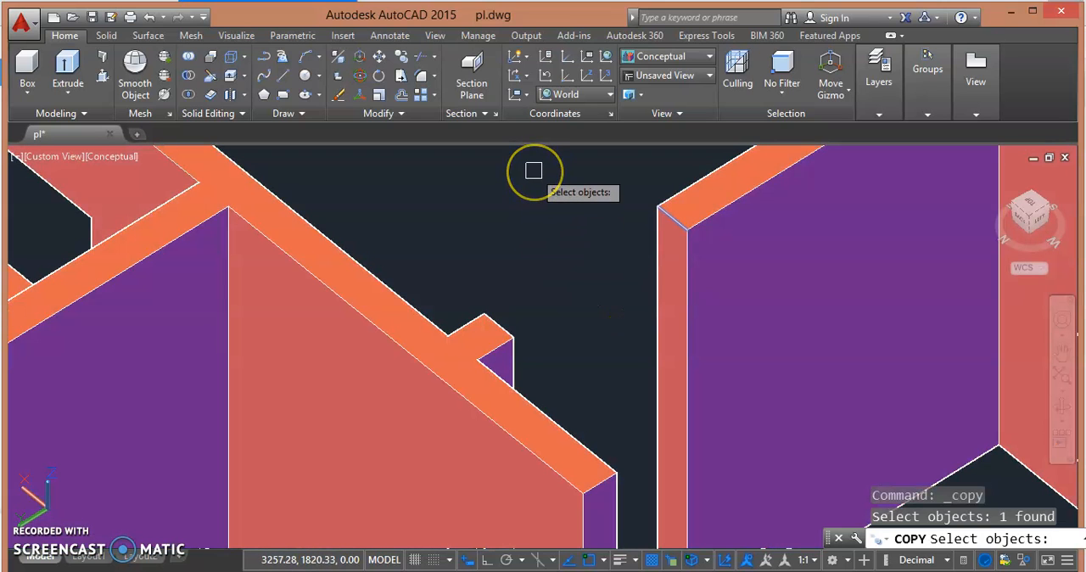
{"action": "key", "text": "Return"}
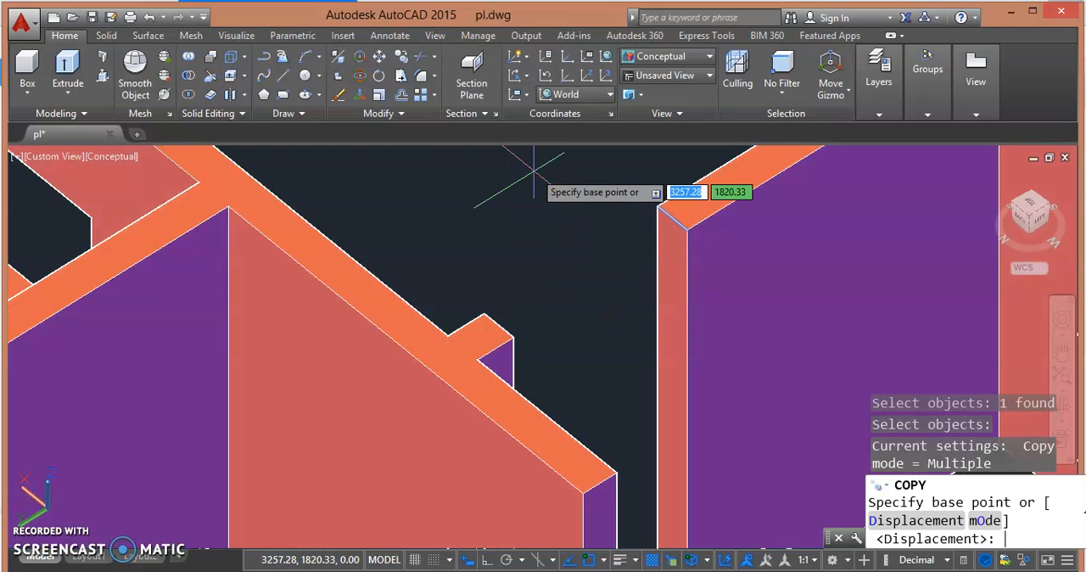
{"action": "left_click", "coordinate": [663, 207]}
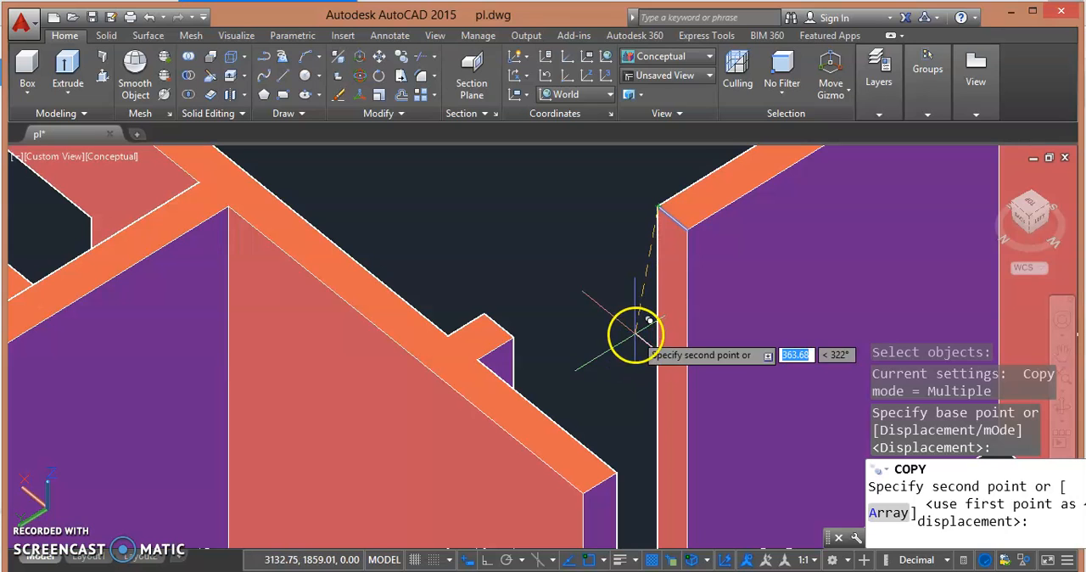
{"action": "left_click", "coordinate": [488, 559]}
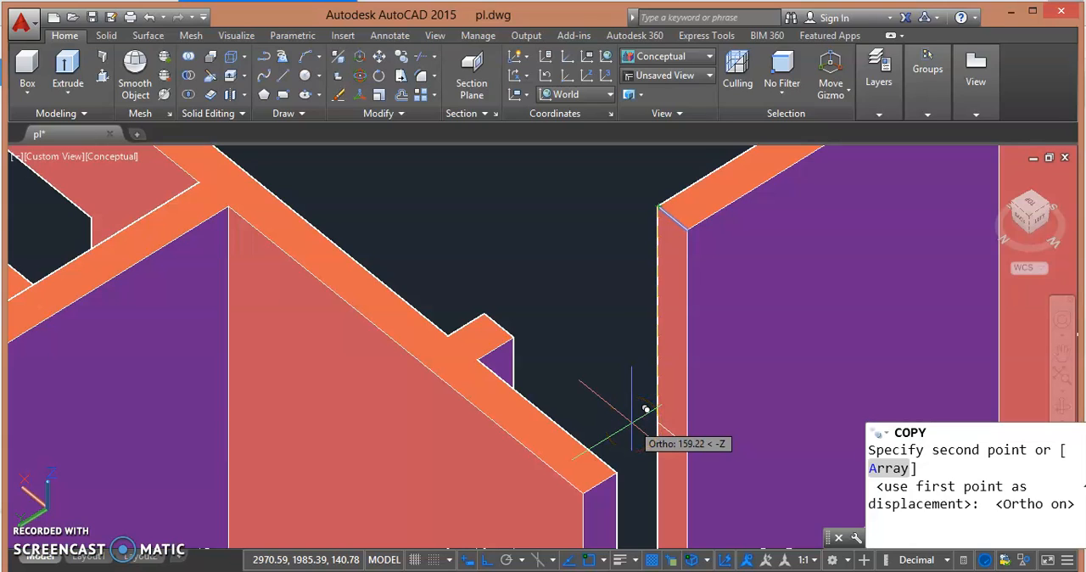
{"action": "type", "text": "100"}
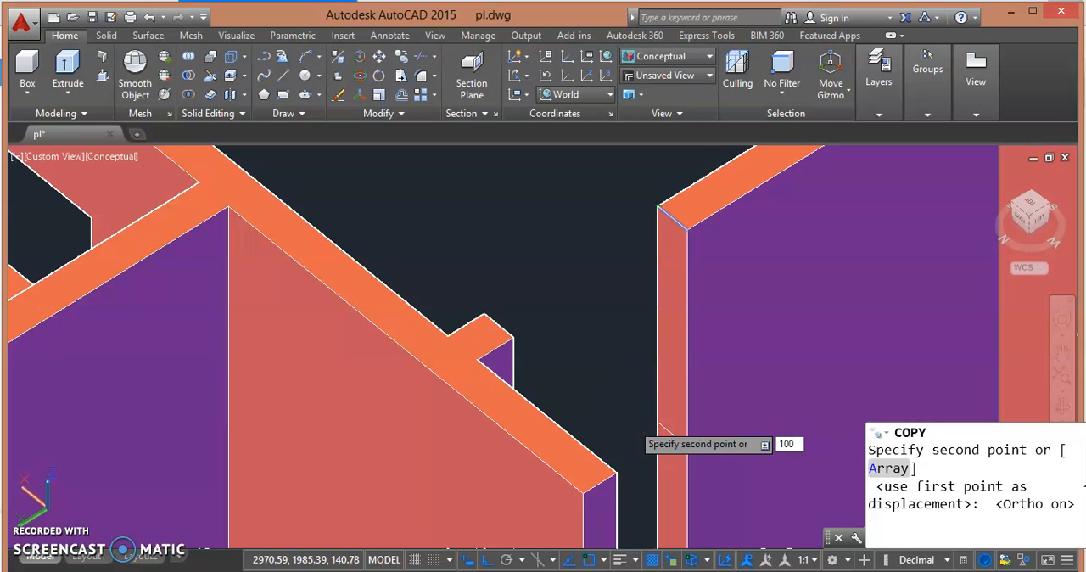
{"action": "key", "text": "Return"}
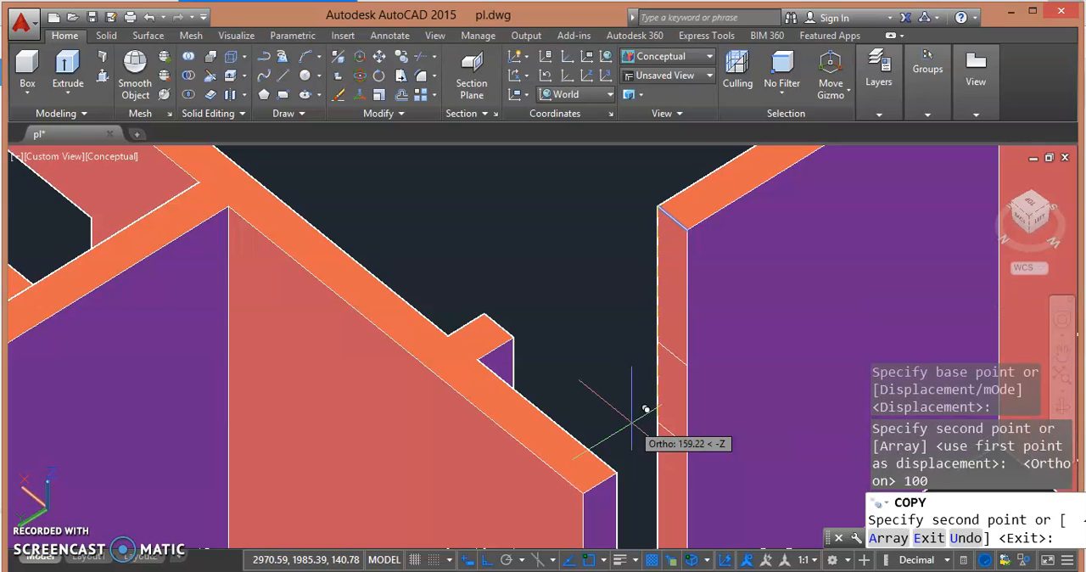
{"action": "key", "text": "Escape"}
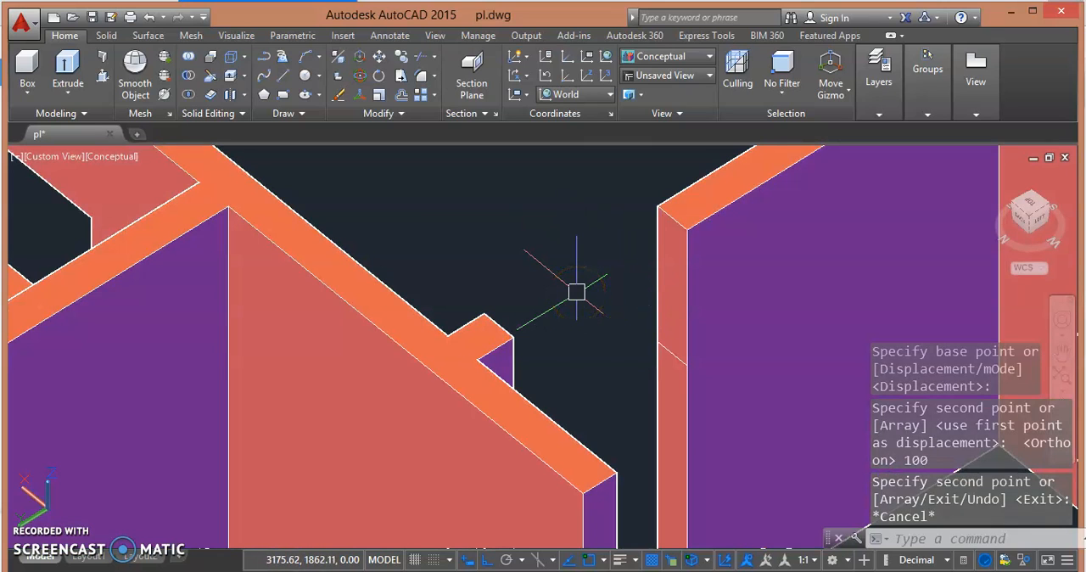
- Presspull the area above the copied line across the gap to the opposite wall stub, forming the wall over the doorway
{"action": "left_click", "coordinate": [100, 77]}
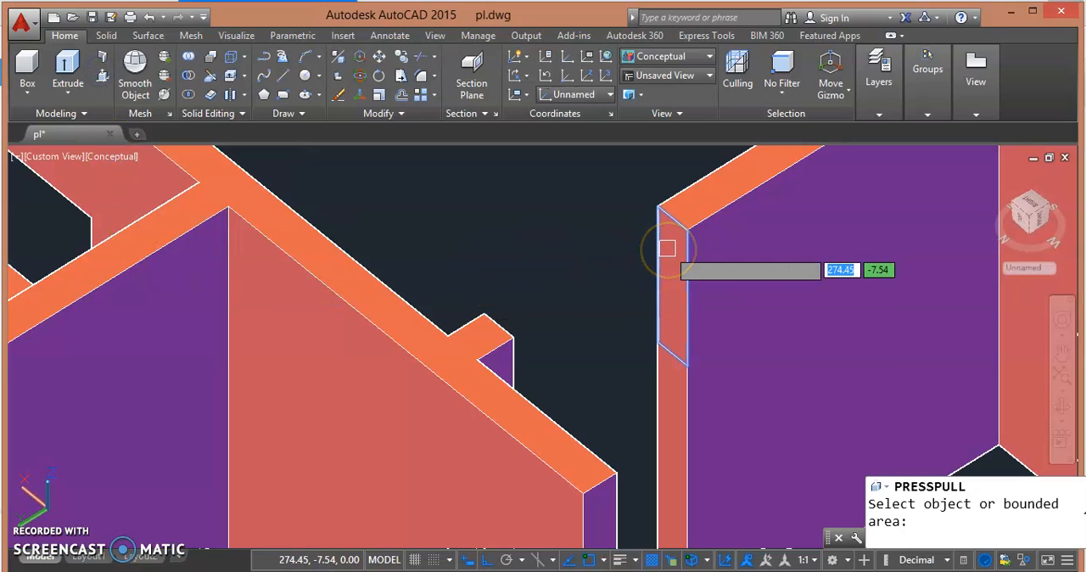
{"action": "left_click_drag", "start_coordinate": [667, 248], "coordinate": [484, 315]}
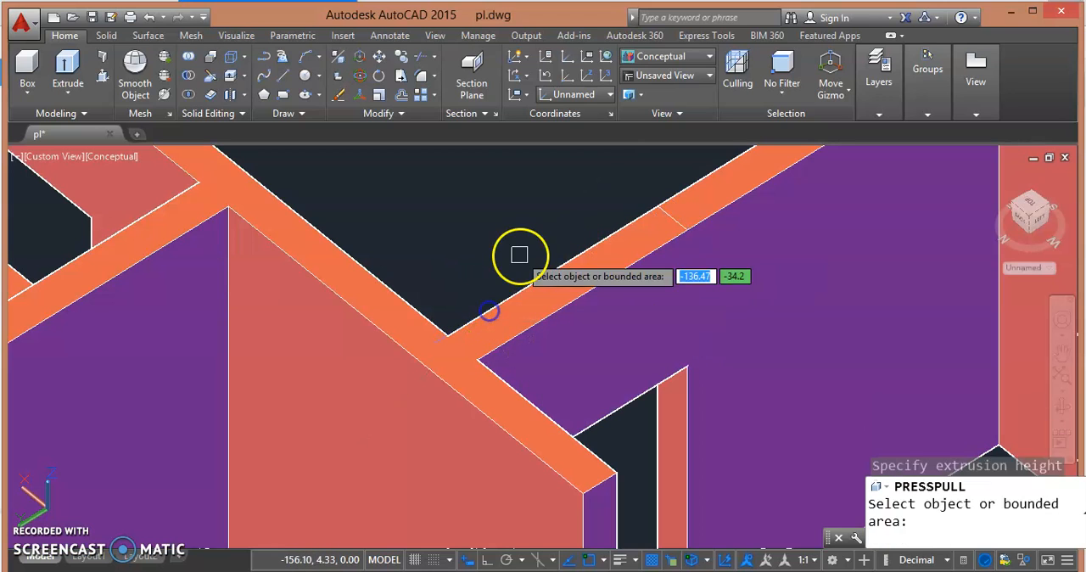
{"action": "middle_click_drag", "start_coordinate": [555, 244], "coordinate": [316, 259], "text": "shift"}
{"action": "middle_click_drag", "start_coordinate": [303, 327], "coordinate": [251, 377], "text": "shift"}
{"action": "scroll", "coordinate": [260, 319], "scroll_direction": "up", "scroll_amount": 3}
{"action": "middle_click_drag", "start_coordinate": [259, 320], "coordinate": [259, 447]}
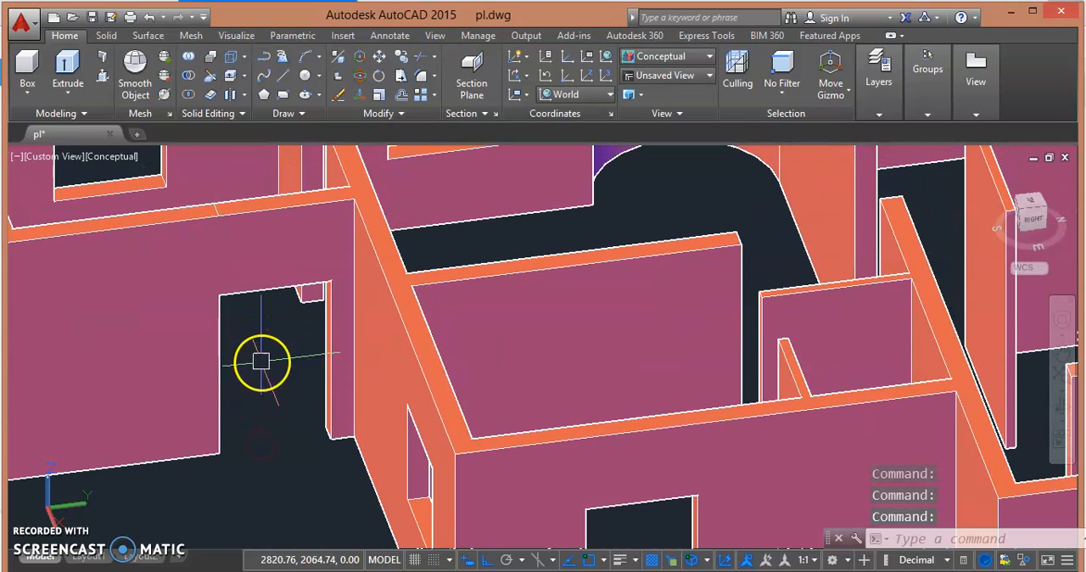
- Draw a line across the top edge of the free end of the inner wall at the neighbouring doorway gap
{"action": "middle_click_drag", "start_coordinate": [257, 369], "coordinate": [327, 405], "text": "shift"}
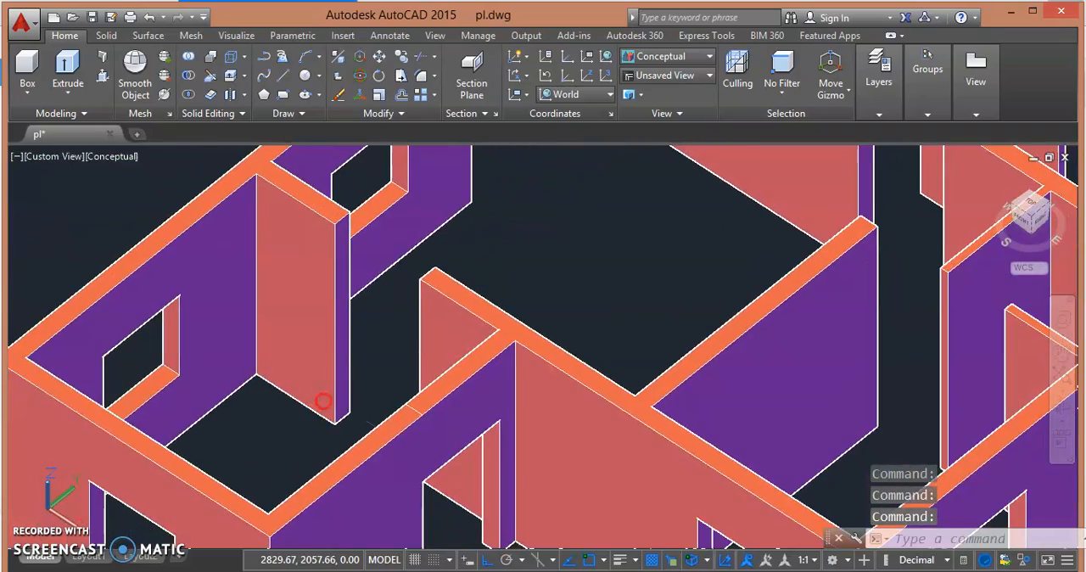
{"action": "scroll", "coordinate": [331, 353], "scroll_direction": "up", "scroll_amount": 3}
{"action": "middle_click_drag", "start_coordinate": [346, 350], "coordinate": [255, 358]}
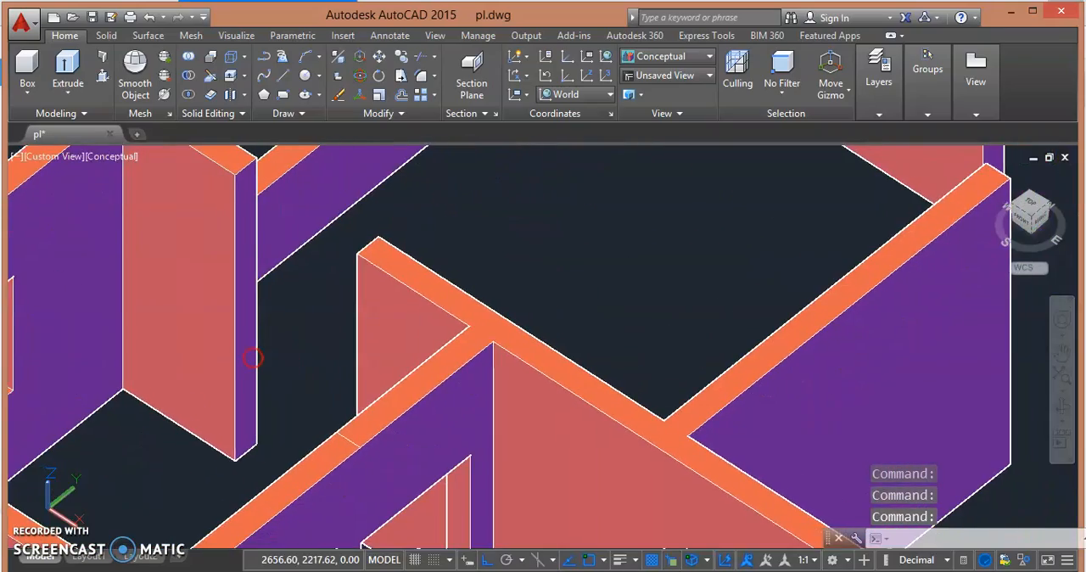
{"action": "scroll", "coordinate": [252, 346], "scroll_direction": "down", "scroll_amount": 3}
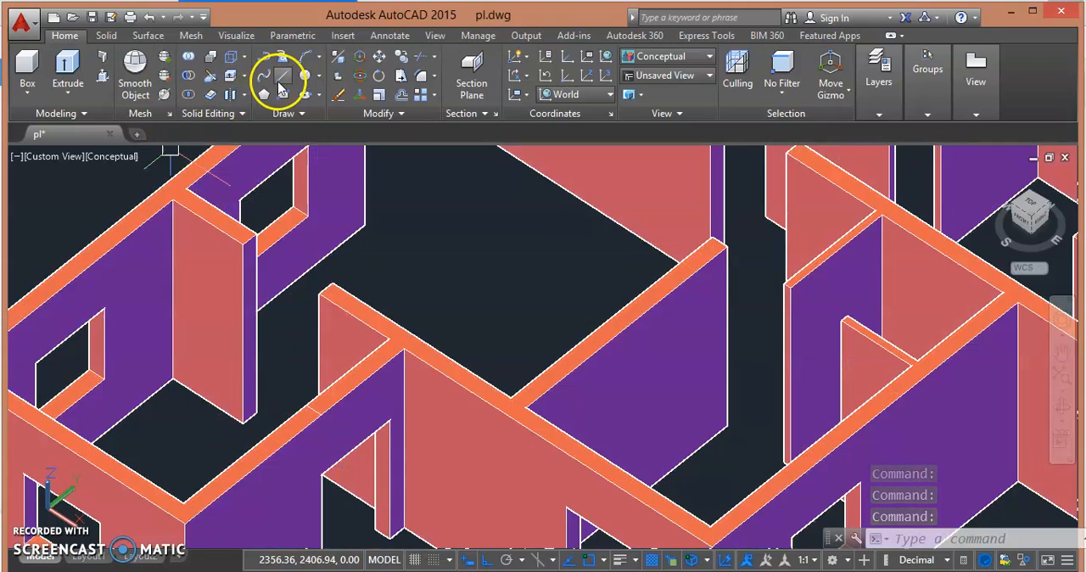
{"action": "left_click", "coordinate": [281, 78]}
{"action": "scroll", "coordinate": [310, 289], "scroll_direction": "up", "scroll_amount": 4}
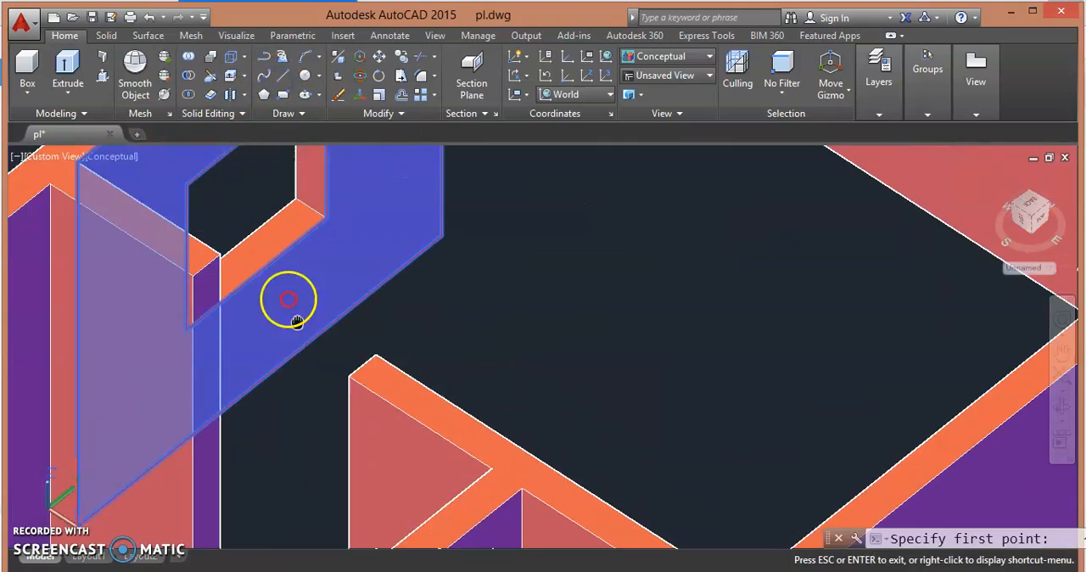
{"action": "middle_click_drag", "start_coordinate": [296, 321], "coordinate": [308, 356]}
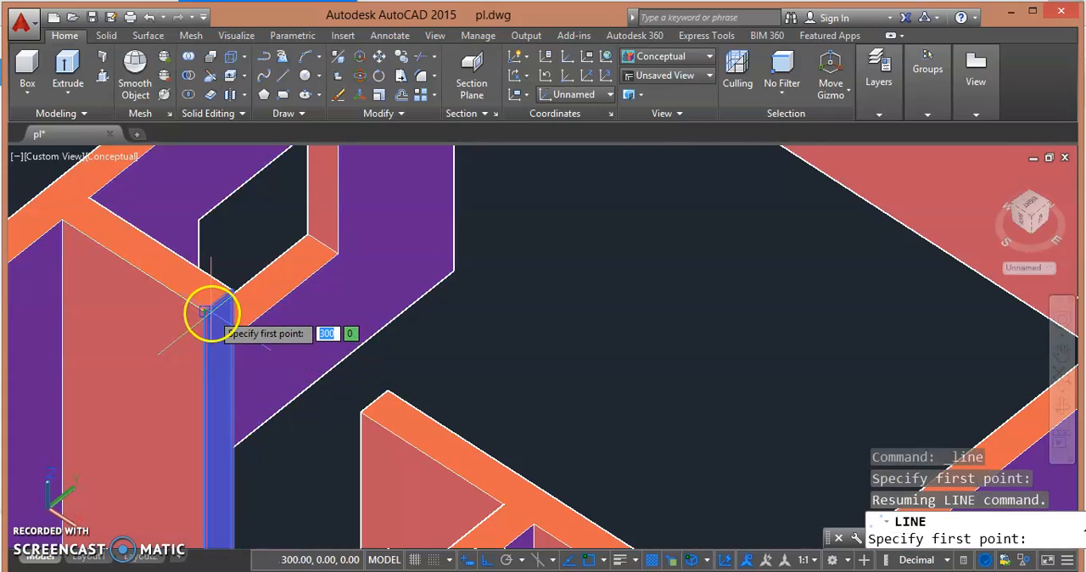
{"action": "left_click", "coordinate": [204, 312]}
{"action": "left_click", "coordinate": [231, 287]}
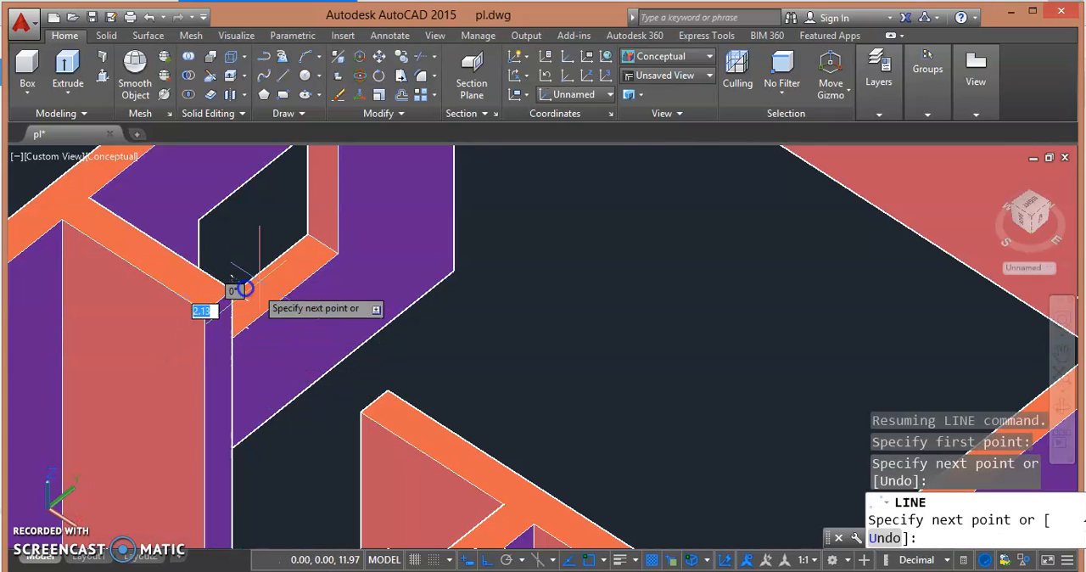
{"action": "key", "text": "Escape"}
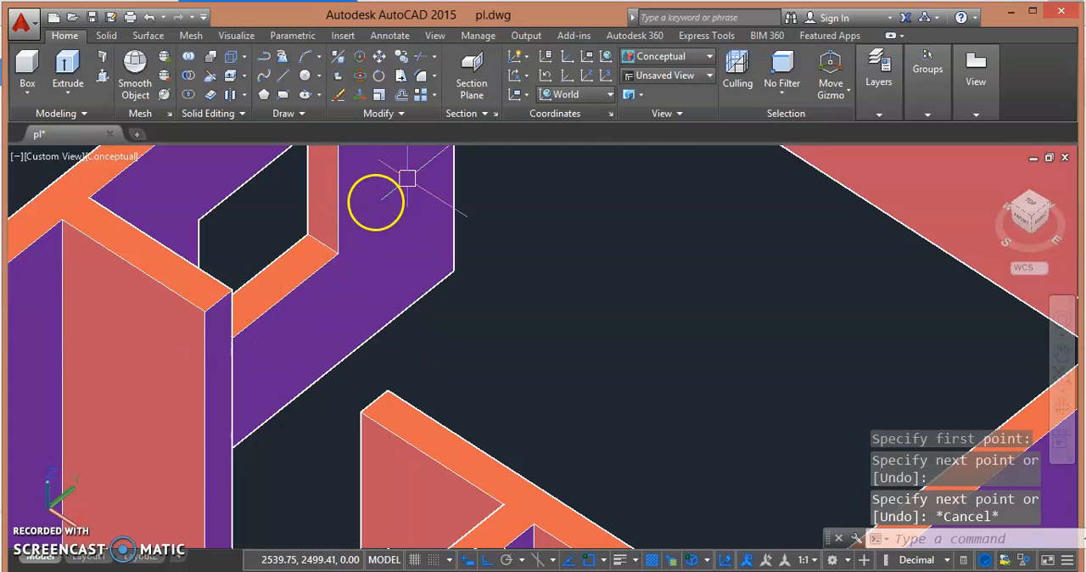
- Copy the line on the inner wall's free end 100 units straight down from its corner
{"action": "left_click", "coordinate": [409, 61]}
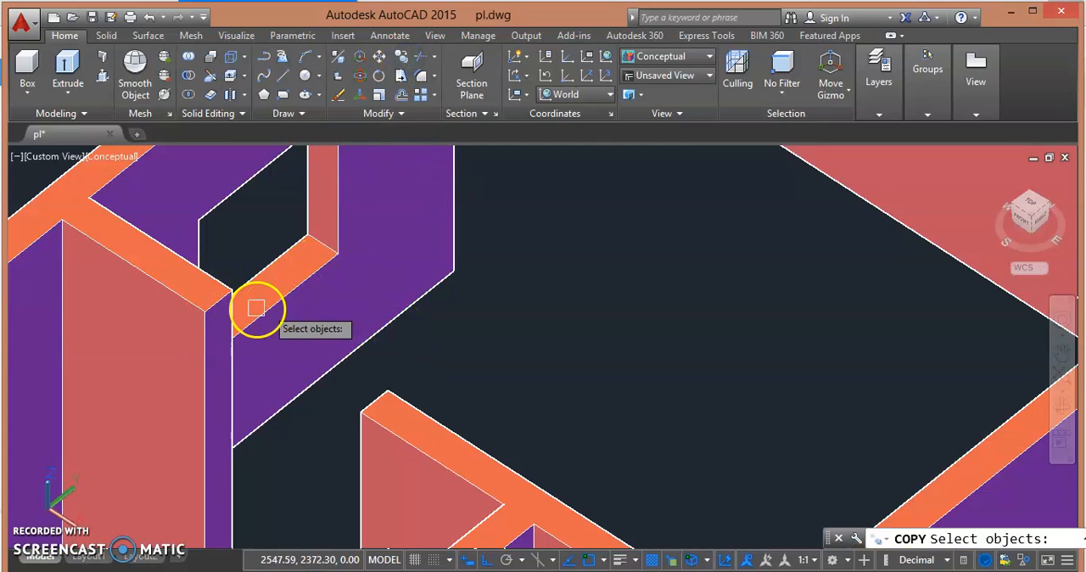
{"action": "left_click", "coordinate": [218, 299]}
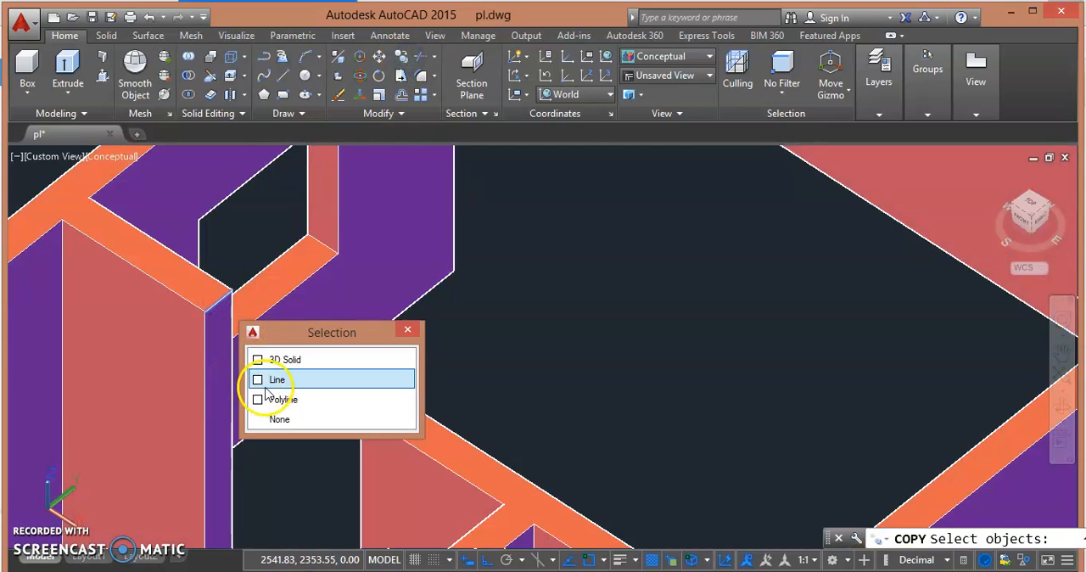
{"action": "left_click", "coordinate": [251, 380]}
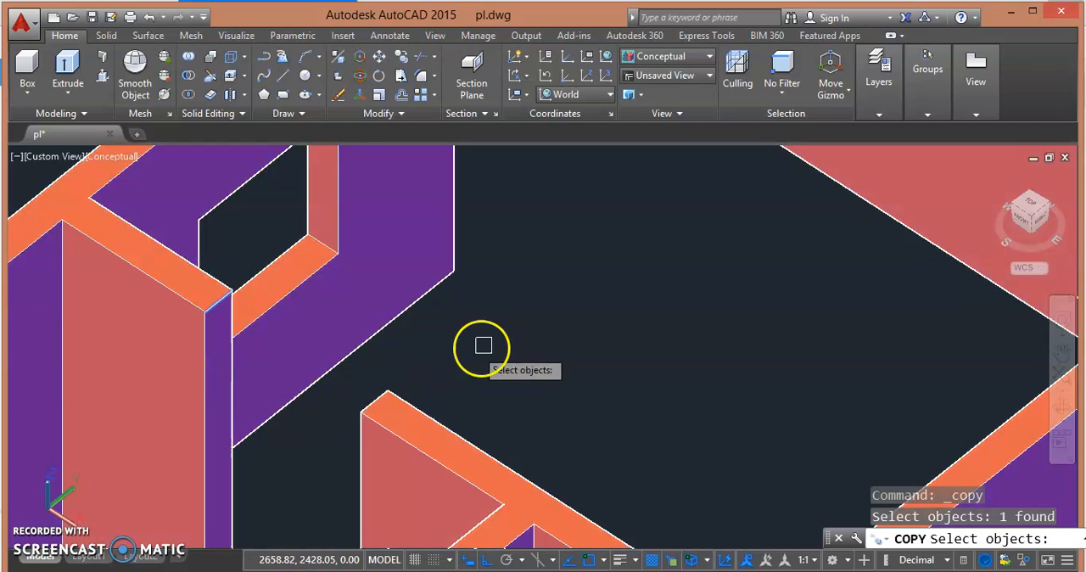
{"action": "key", "text": "Return"}
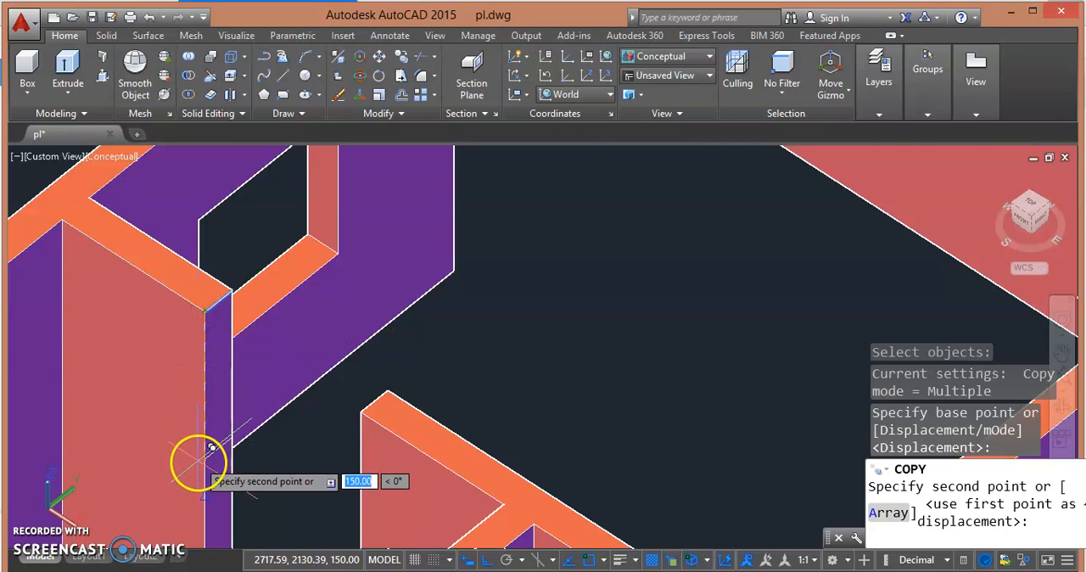
{"action": "middle_click_drag", "start_coordinate": [194, 477], "coordinate": [164, 395]}
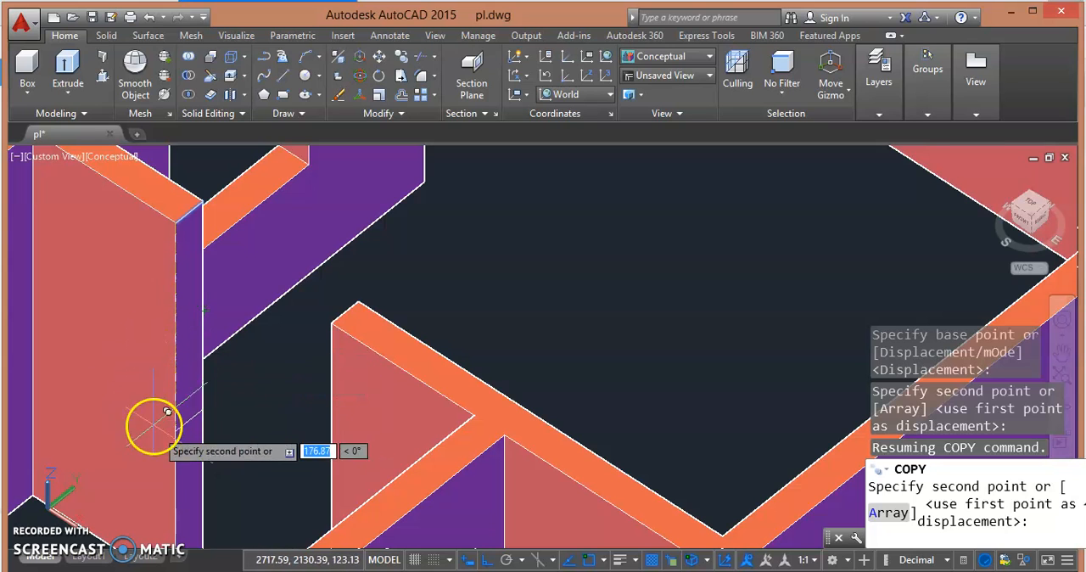
{"action": "middle_click_drag", "start_coordinate": [153, 436], "coordinate": [166, 195]}
{"action": "scroll", "coordinate": [181, 212], "scroll_direction": "down", "scroll_amount": 5}
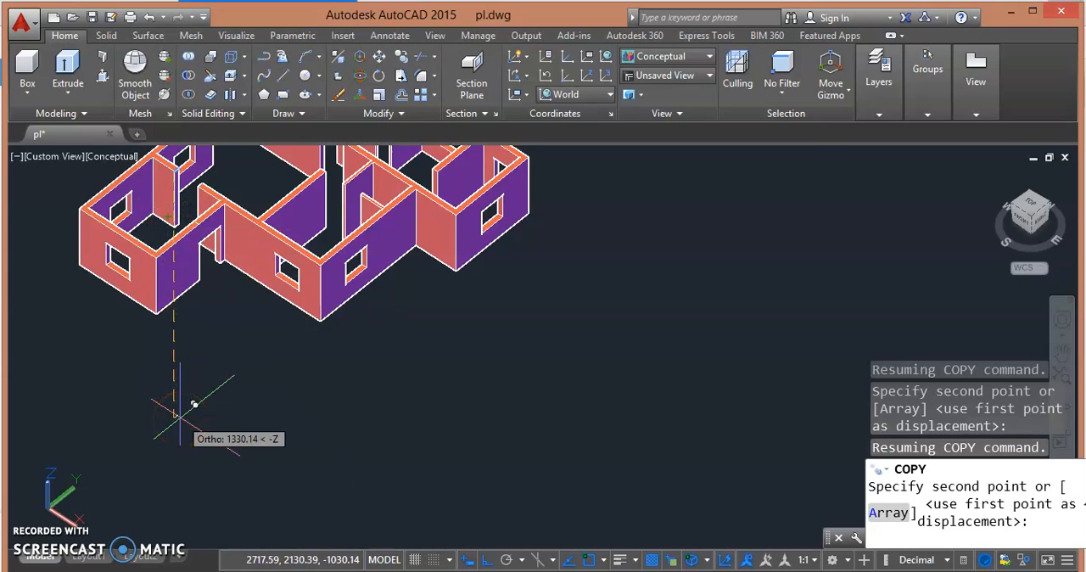
{"action": "key", "text": "Return"}
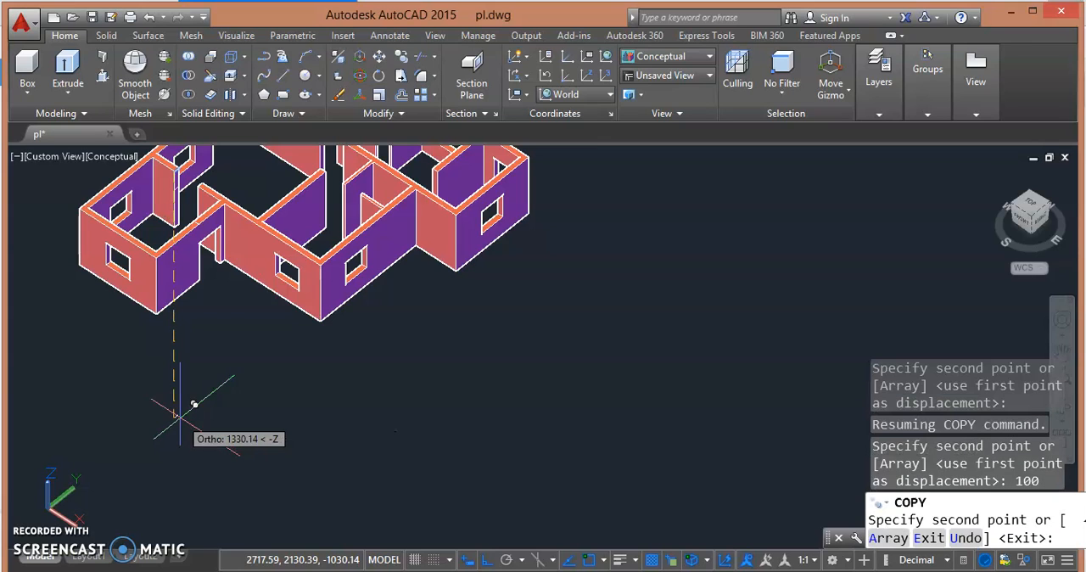
{"action": "key", "text": "Escape"}
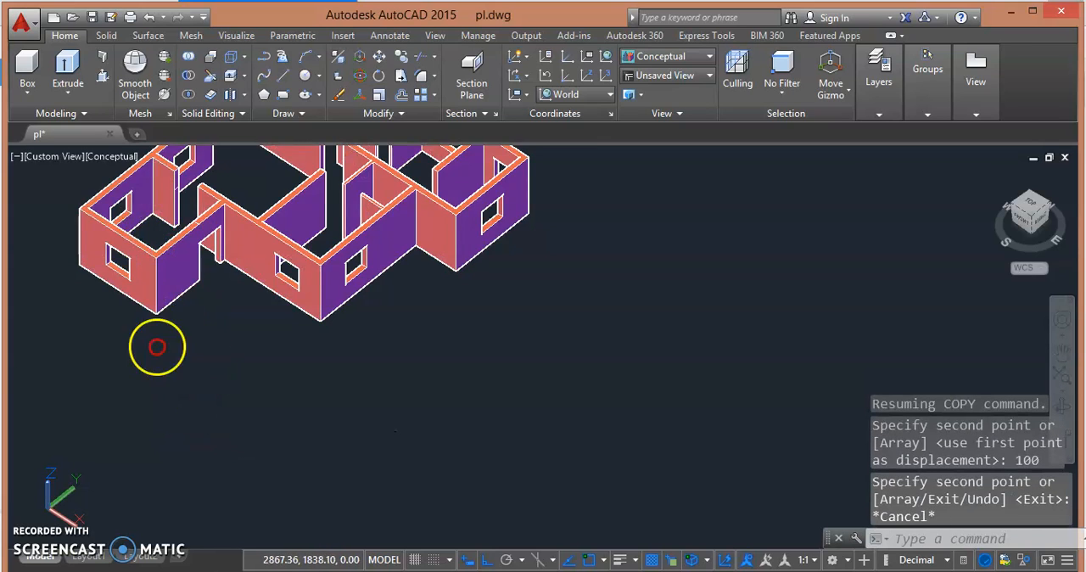
- Presspull the area above the copied line on the inner wall's free end across the gap to the opposite wall stub
{"action": "middle_click_drag", "start_coordinate": [157, 347], "coordinate": [160, 418]}
{"action": "scroll", "coordinate": [177, 336], "scroll_direction": "up", "scroll_amount": 3}
{"action": "scroll", "coordinate": [237, 269], "scroll_direction": "up", "scroll_amount": 3}
{"action": "middle_click_drag", "start_coordinate": [241, 276], "coordinate": [322, 316]}
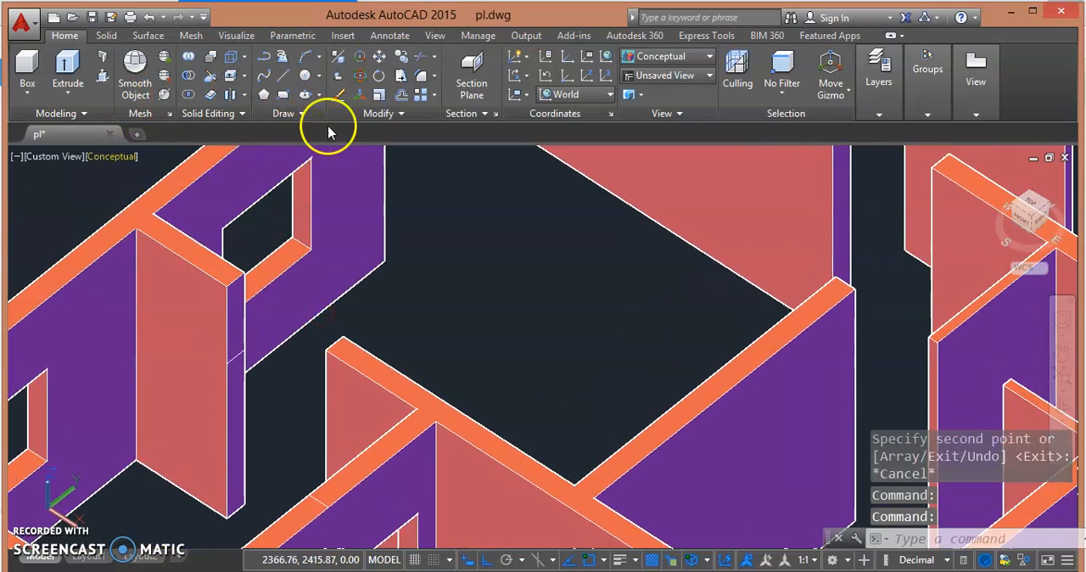
{"action": "left_click", "coordinate": [100, 79]}
{"action": "scroll", "coordinate": [204, 305], "scroll_direction": "up", "scroll_amount": 3}
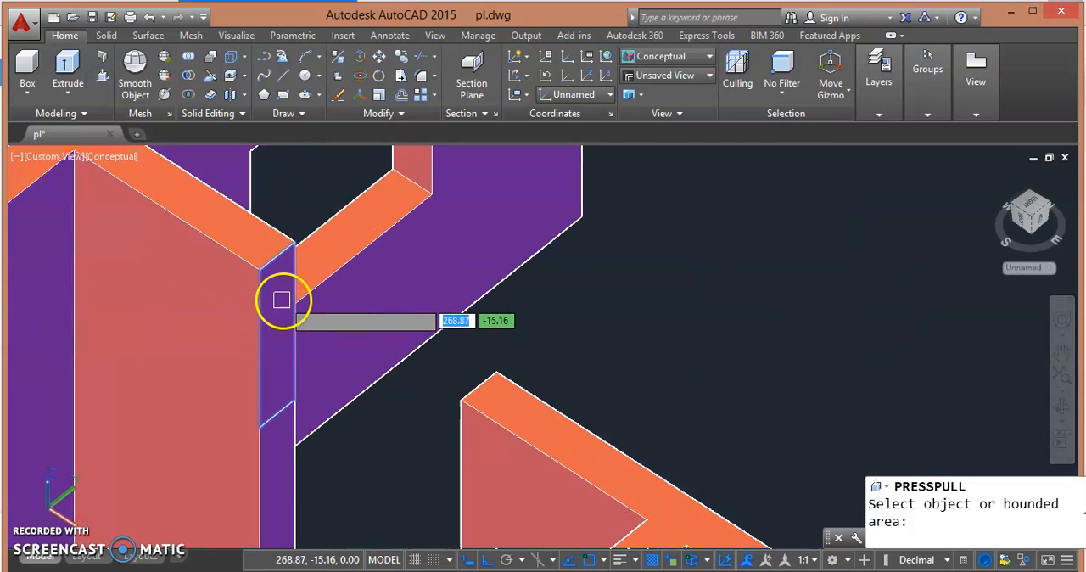
{"action": "left_click", "coordinate": [281, 300]}
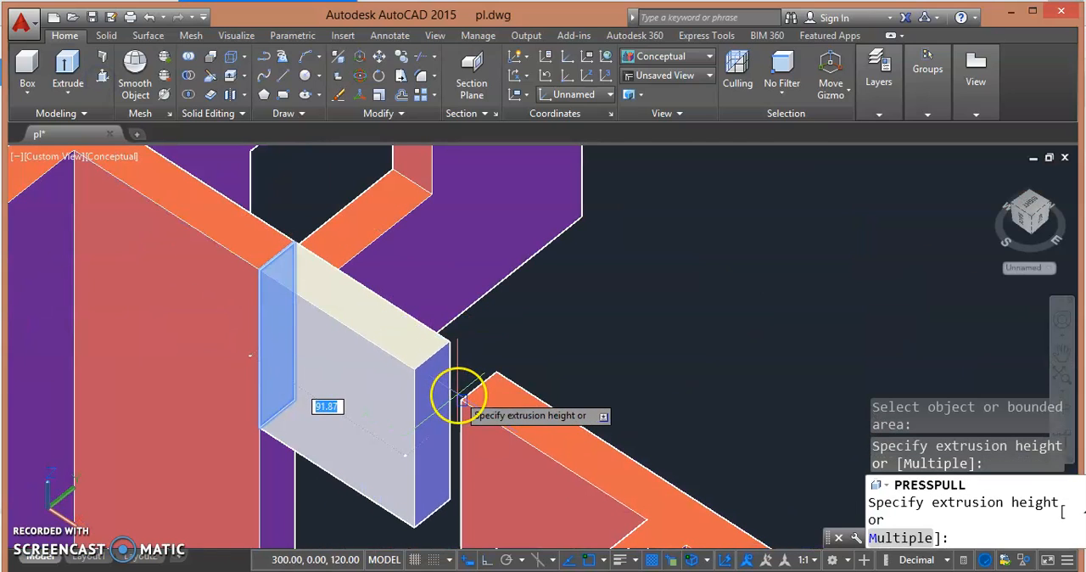
{"action": "left_click", "coordinate": [455, 393]}
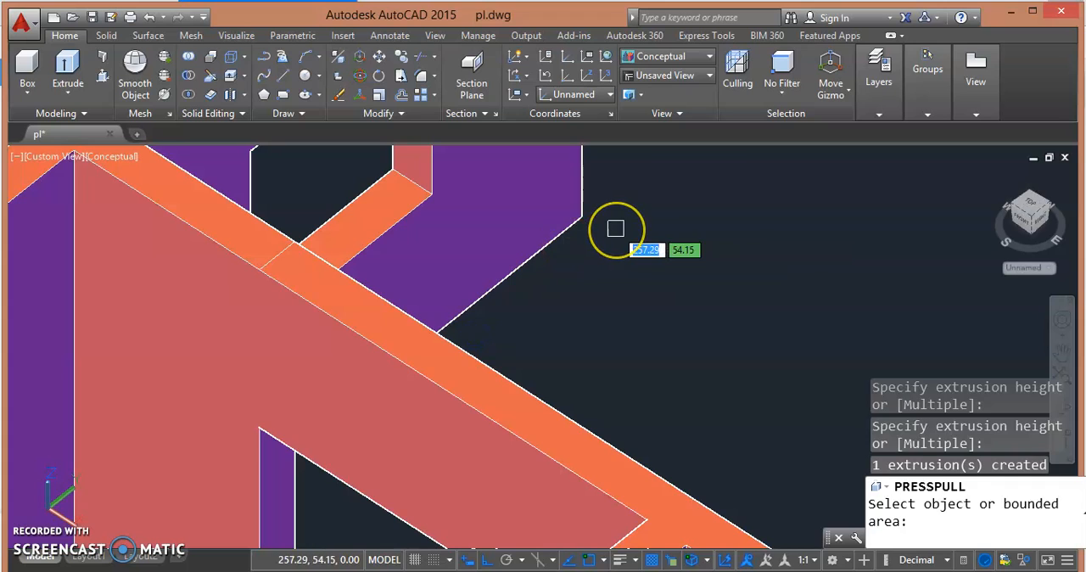
{"action": "key", "text": "Escape"}
- Draw a line across the top edge of the free end of the long inner wall that starts at the curved bay
{"action": "scroll", "coordinate": [620, 229], "scroll_direction": "down", "scroll_amount": 2}
{"action": "middle_click_drag", "start_coordinate": [668, 229], "coordinate": [564, 250], "text": "shift"}
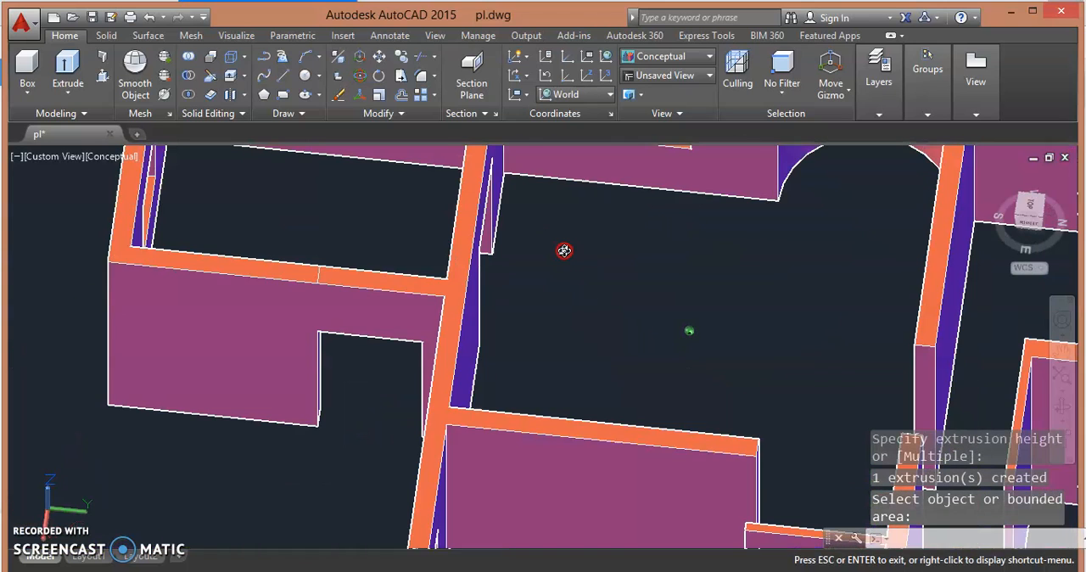
{"action": "scroll", "coordinate": [563, 251], "scroll_direction": "down", "scroll_amount": 5}
{"action": "middle_click_drag", "start_coordinate": [644, 335], "coordinate": [492, 364], "text": "shift"}
{"action": "scroll", "coordinate": [538, 388], "scroll_direction": "up", "scroll_amount": 4}
{"action": "mouse_move", "coordinate": [511, 320]}
{"action": "middle_mouse_down", "text": "shift"}
{"action": "mouse_move", "coordinate": [408, 324]}
{"action": "mouse_move", "coordinate": [456, 306]}
{"action": "mouse_move", "coordinate": [520, 303]}
{"action": "middle_mouse_up", "text": "shift"}
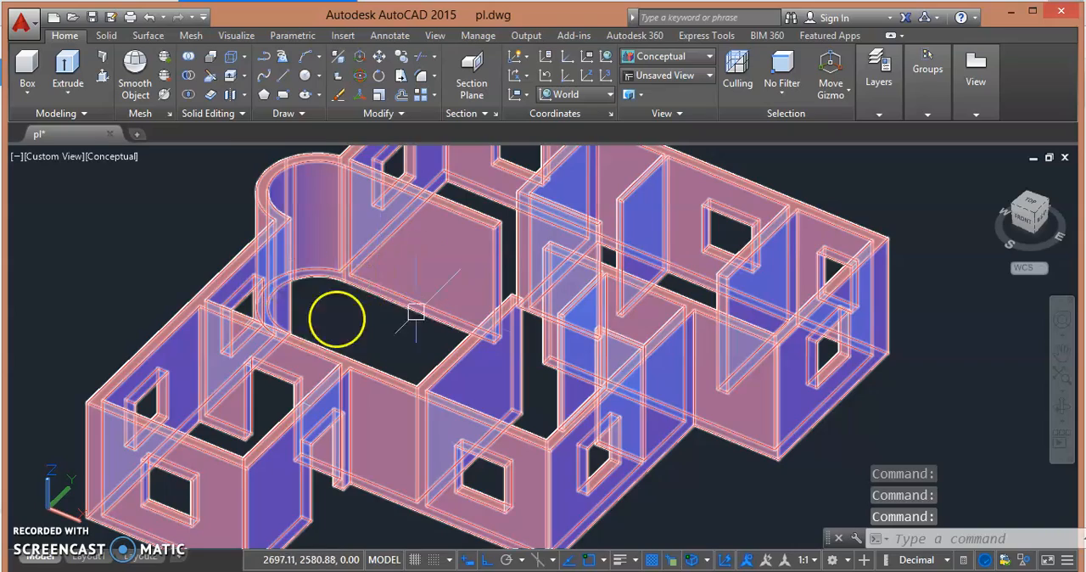
{"action": "scroll", "coordinate": [565, 230], "scroll_direction": "up", "scroll_amount": 5}
{"action": "middle_click_drag", "start_coordinate": [456, 250], "coordinate": [446, 316]}
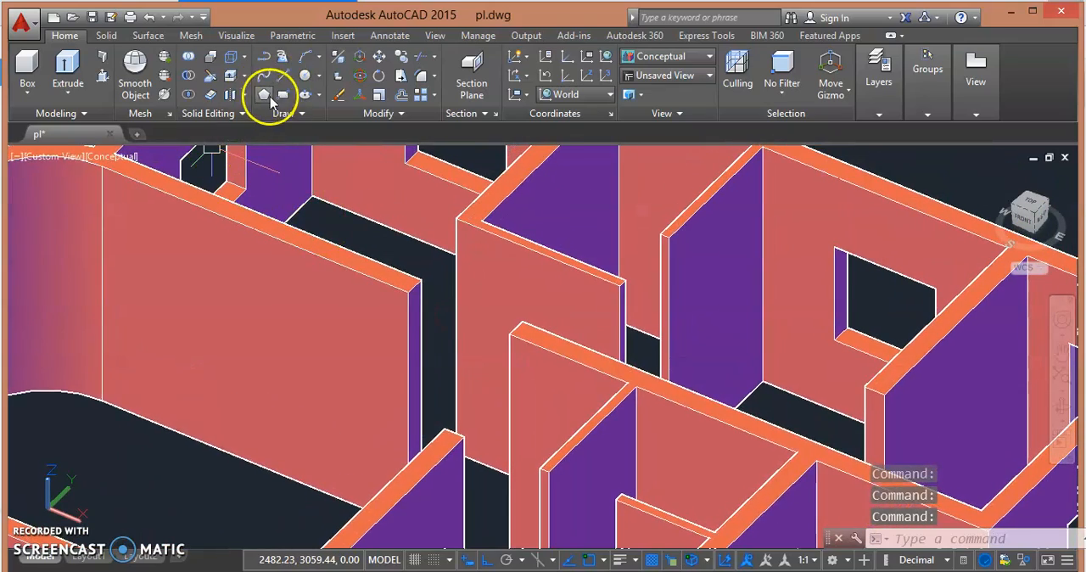
{"action": "left_click", "coordinate": [284, 77]}
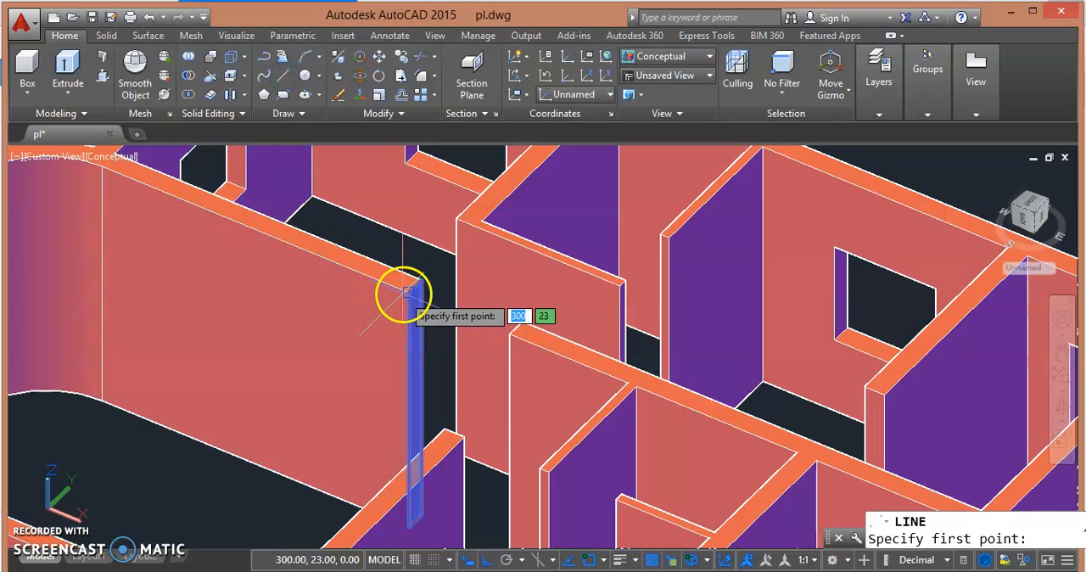
{"action": "left_click", "coordinate": [407, 292]}
{"action": "left_click", "coordinate": [420, 278]}
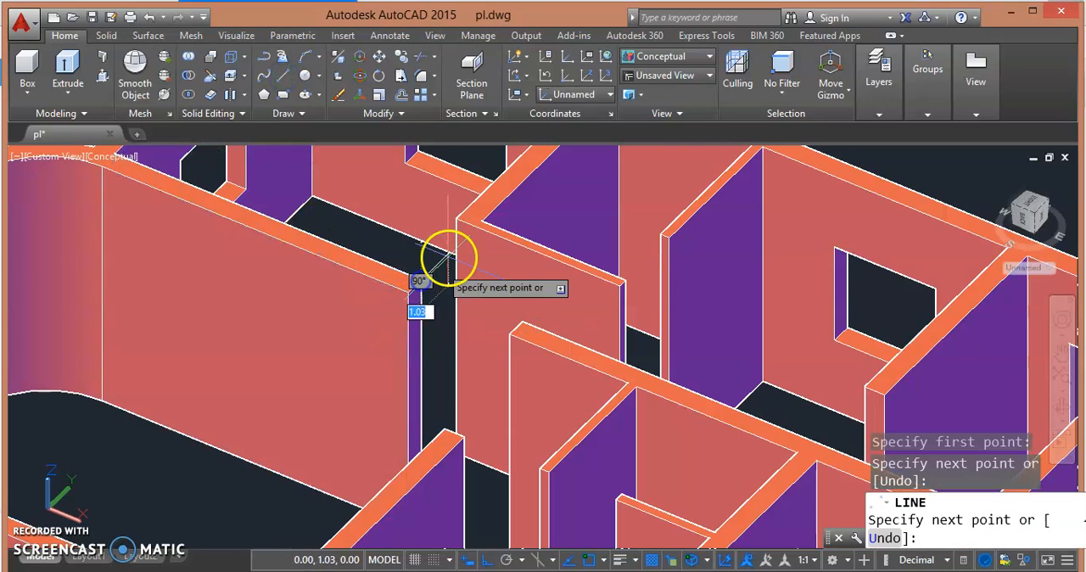
{"action": "key", "text": "Escape"}
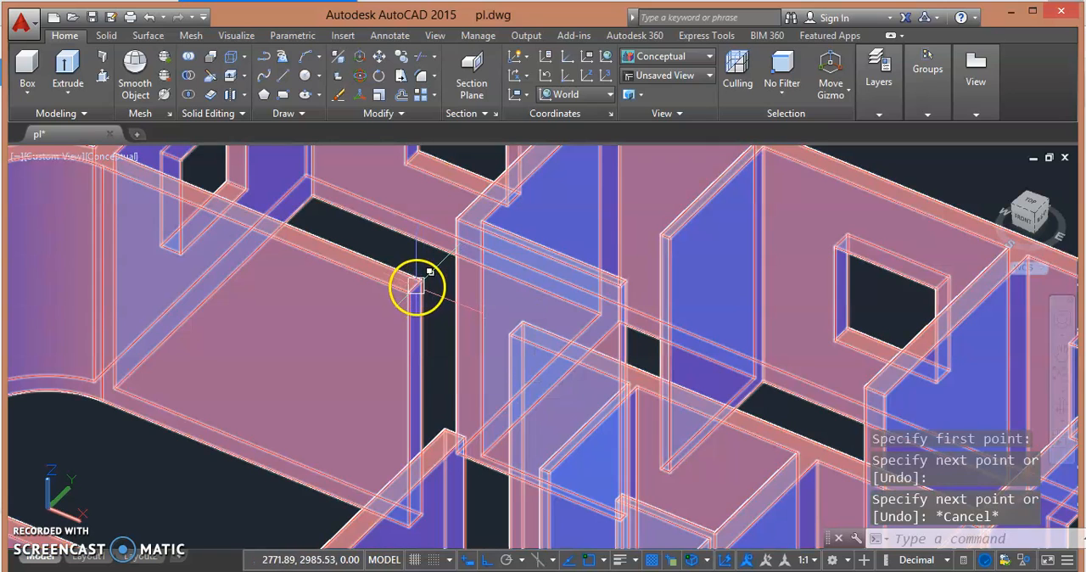
- Copy the line on the long inner wall's free end 100 units straight down from its corner
{"action": "left_click", "coordinate": [417, 284]}
{"action": "left_click", "coordinate": [460, 365]}
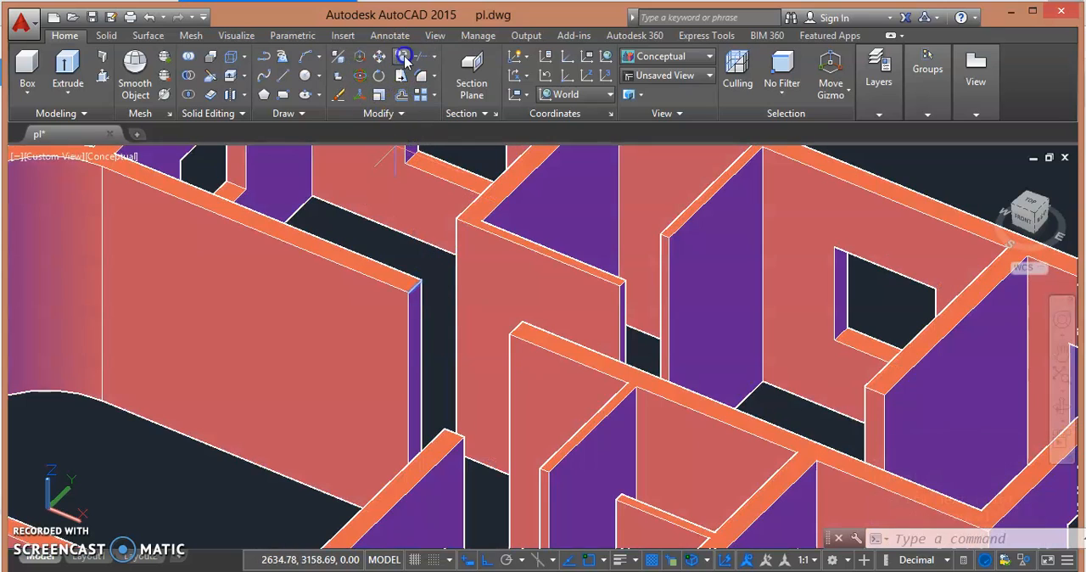
{"action": "left_click", "coordinate": [404, 56]}
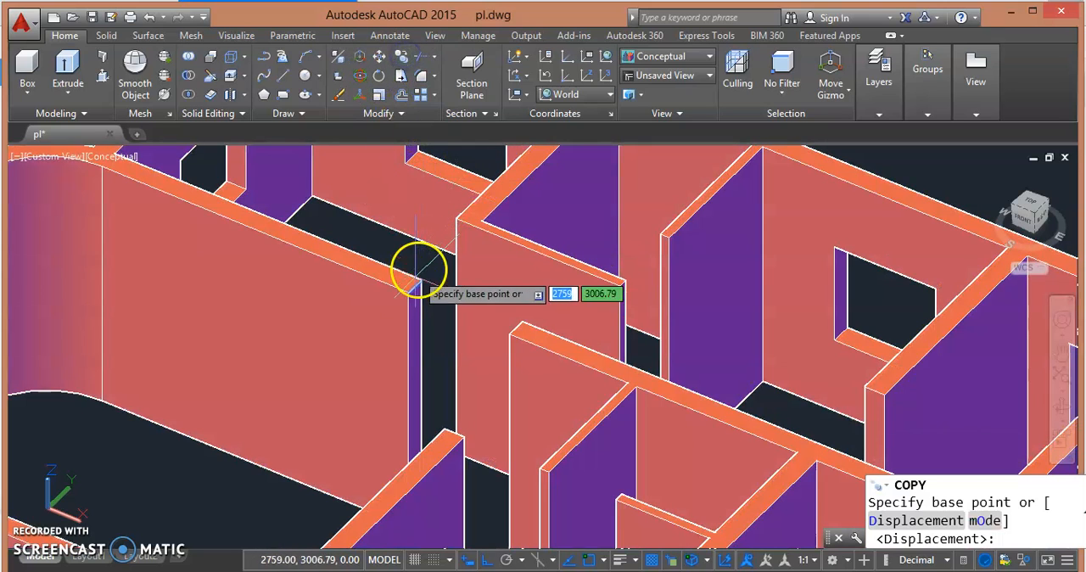
{"action": "left_click", "coordinate": [407, 288]}
{"action": "scroll", "coordinate": [415, 352], "scroll_direction": "down", "scroll_amount": 8}
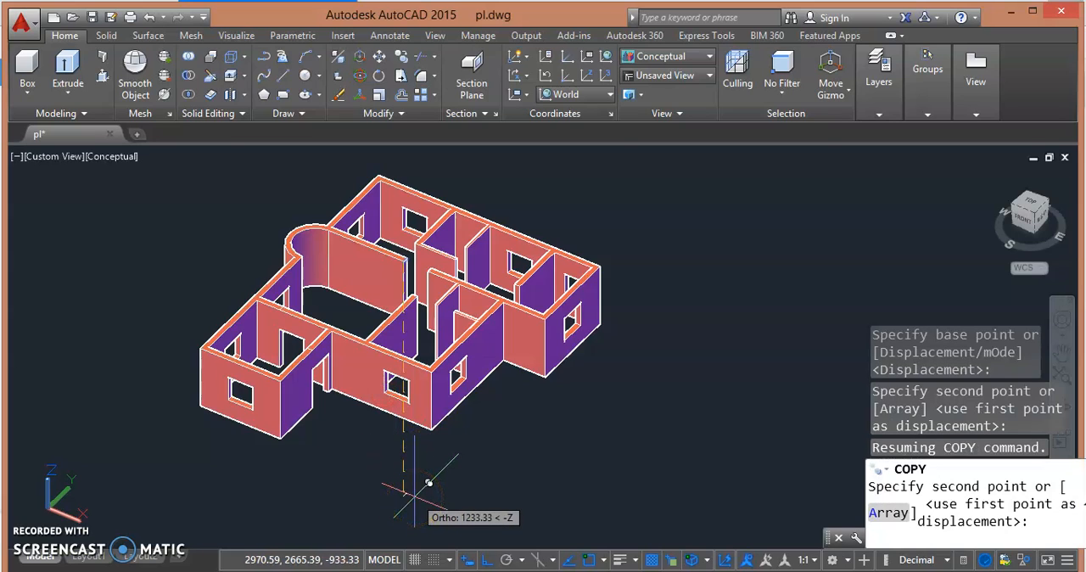
{"action": "type", "text": "10"}
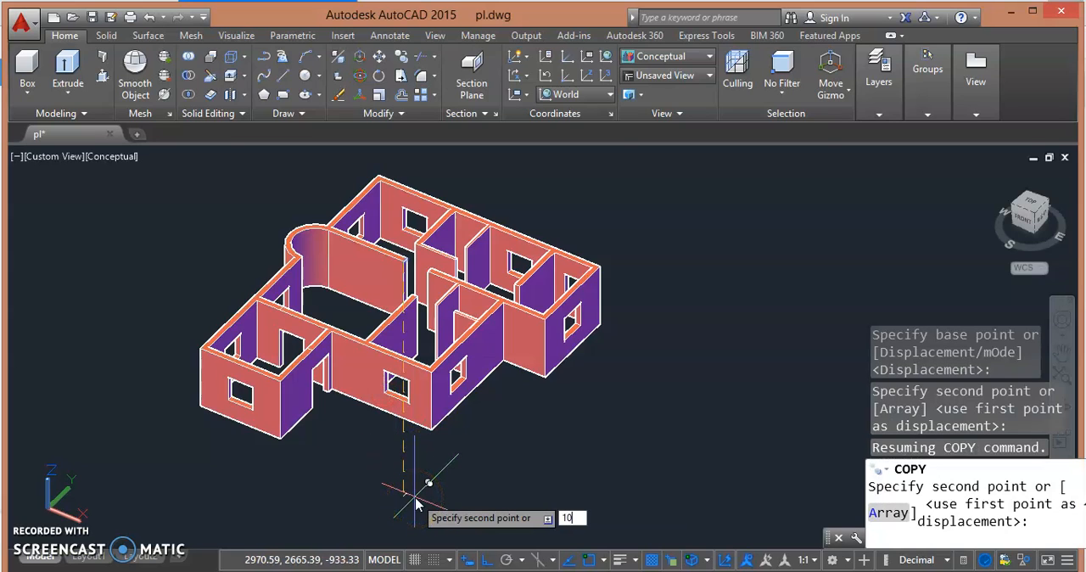
{"action": "type", "text": "0"}
{"action": "key", "text": "Return"}
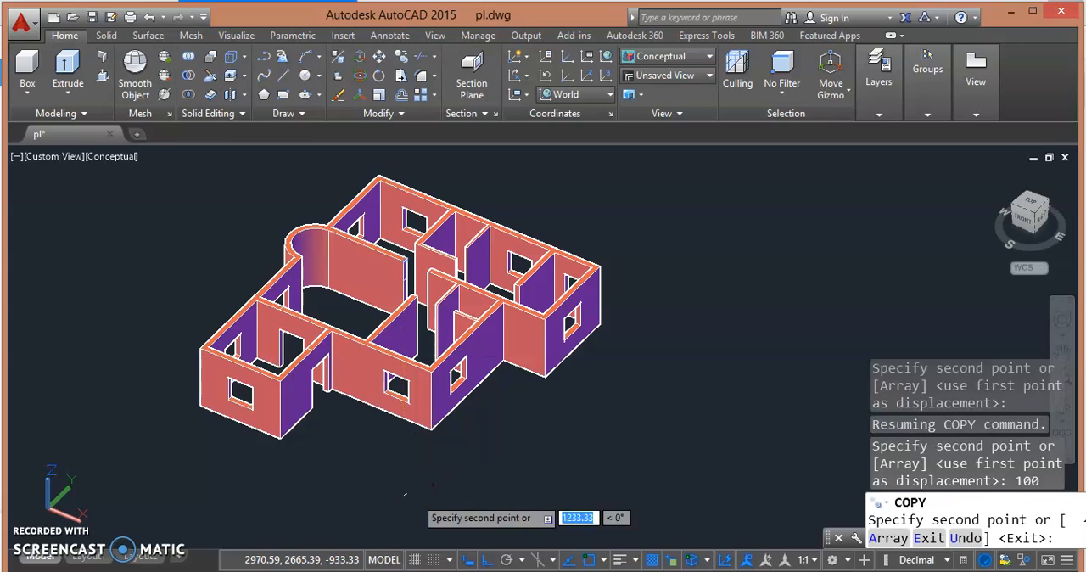
{"action": "key", "text": "Escape"}
- Presspull the area above the copied line on the long wall's end to the facing wall corner, forming the wall over the doorway
{"action": "scroll", "coordinate": [438, 225], "scroll_direction": "up", "scroll_amount": 5}
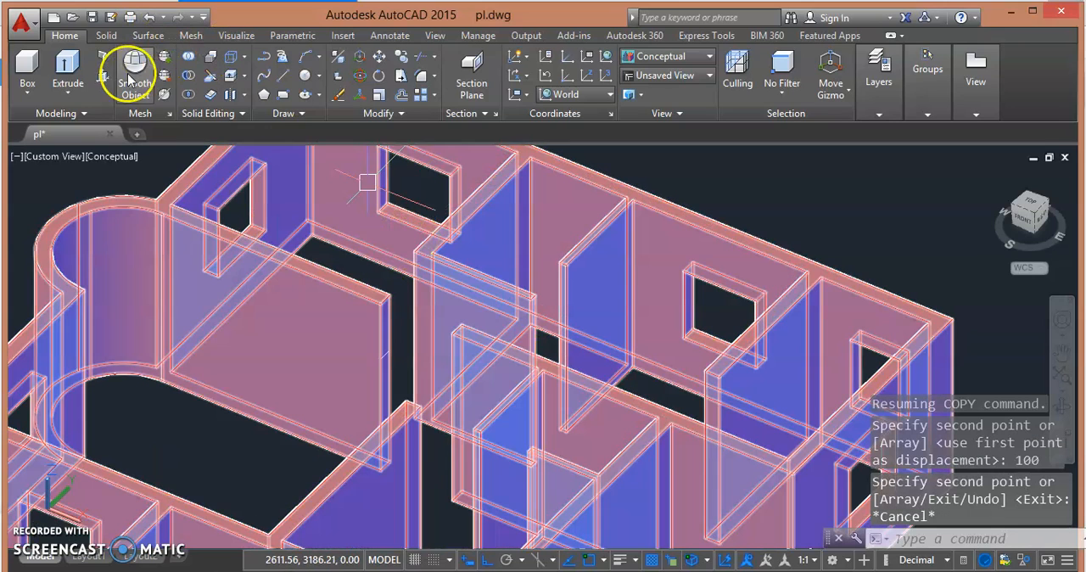
{"action": "left_click", "coordinate": [102, 81]}
{"action": "scroll", "coordinate": [400, 296], "scroll_direction": "up", "scroll_amount": 5}
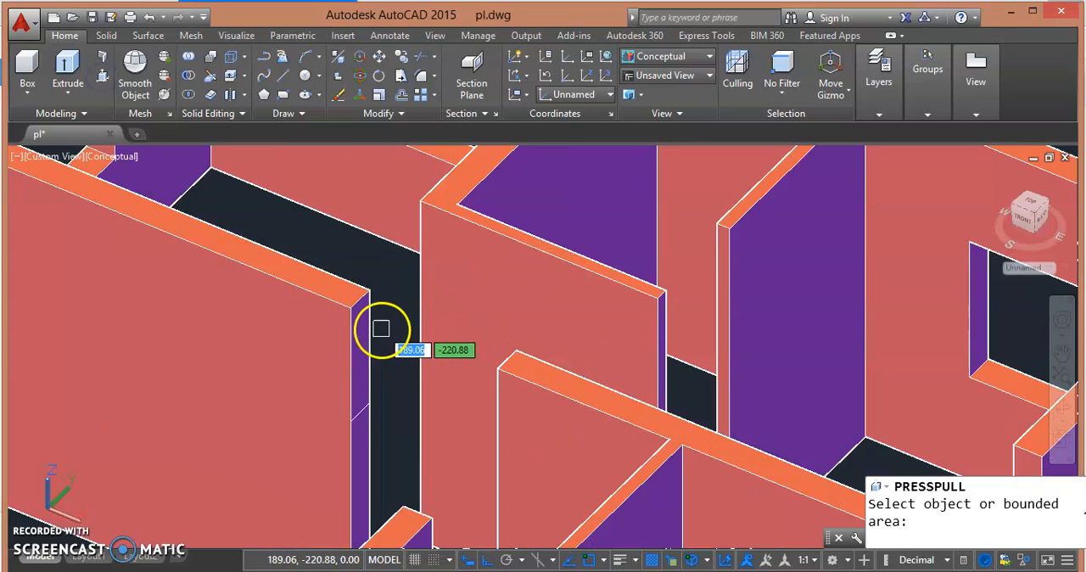
{"action": "left_click", "coordinate": [360, 340]}
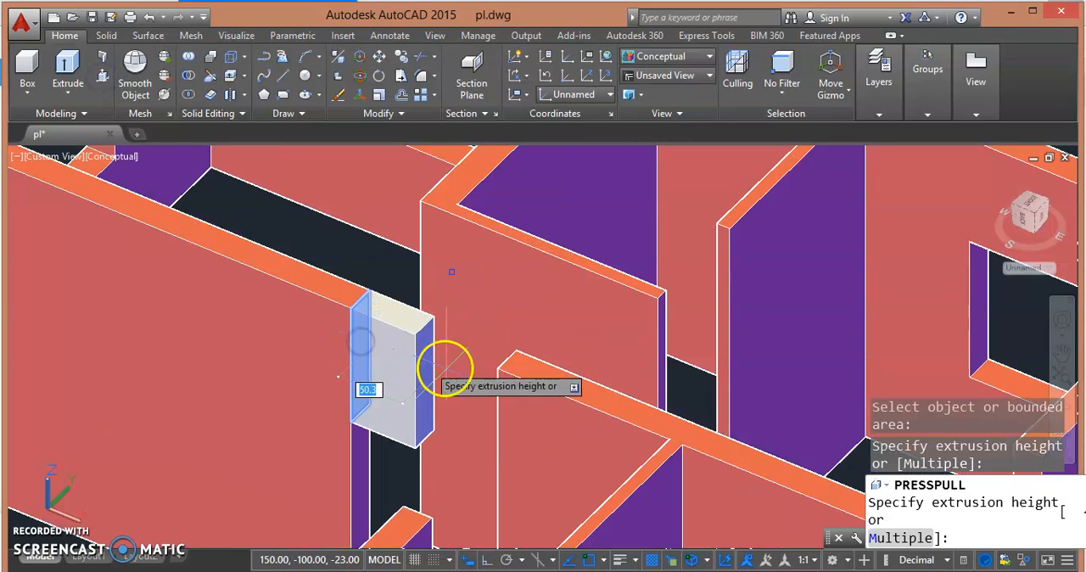
{"action": "left_click", "coordinate": [501, 368]}
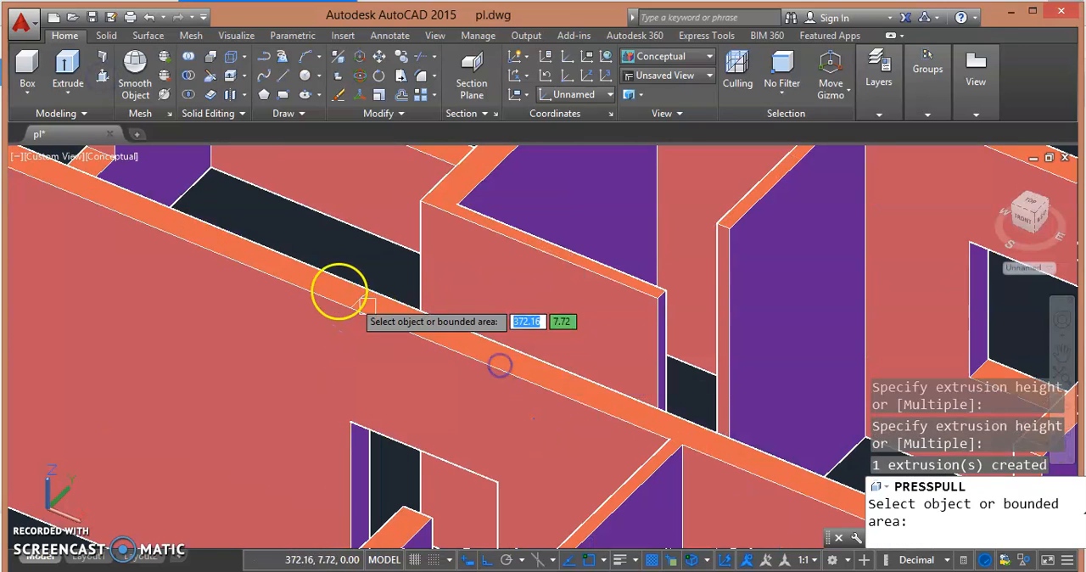
{"action": "scroll", "coordinate": [309, 208], "scroll_direction": "down", "scroll_amount": 6}
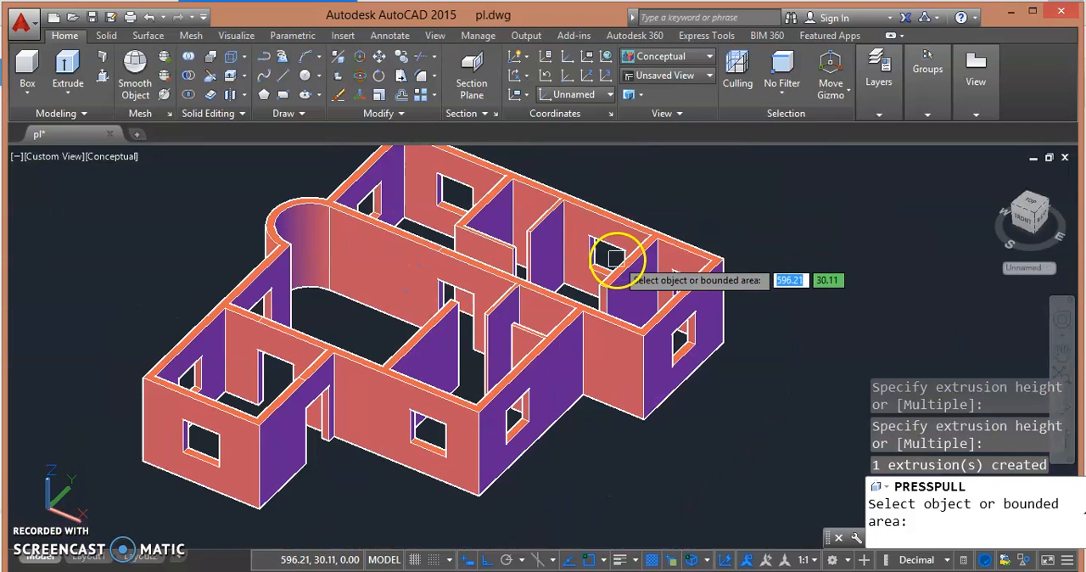